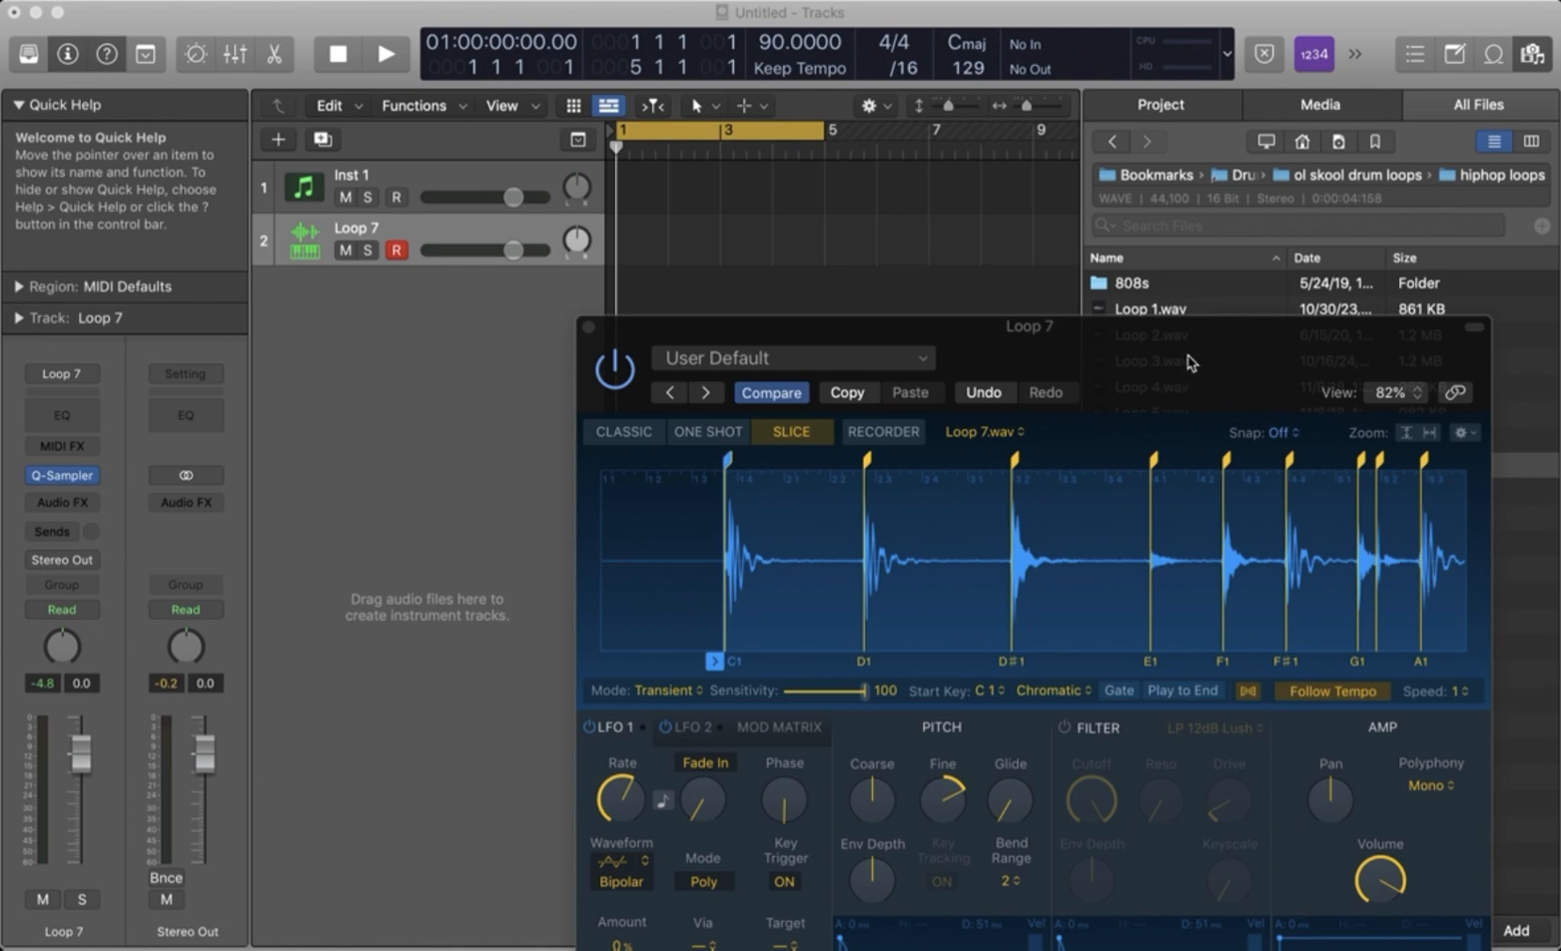
- Show the Musical Typing keyboard and create an empty pattern region at bar 1 on the Loop 7 track
key("super+k")
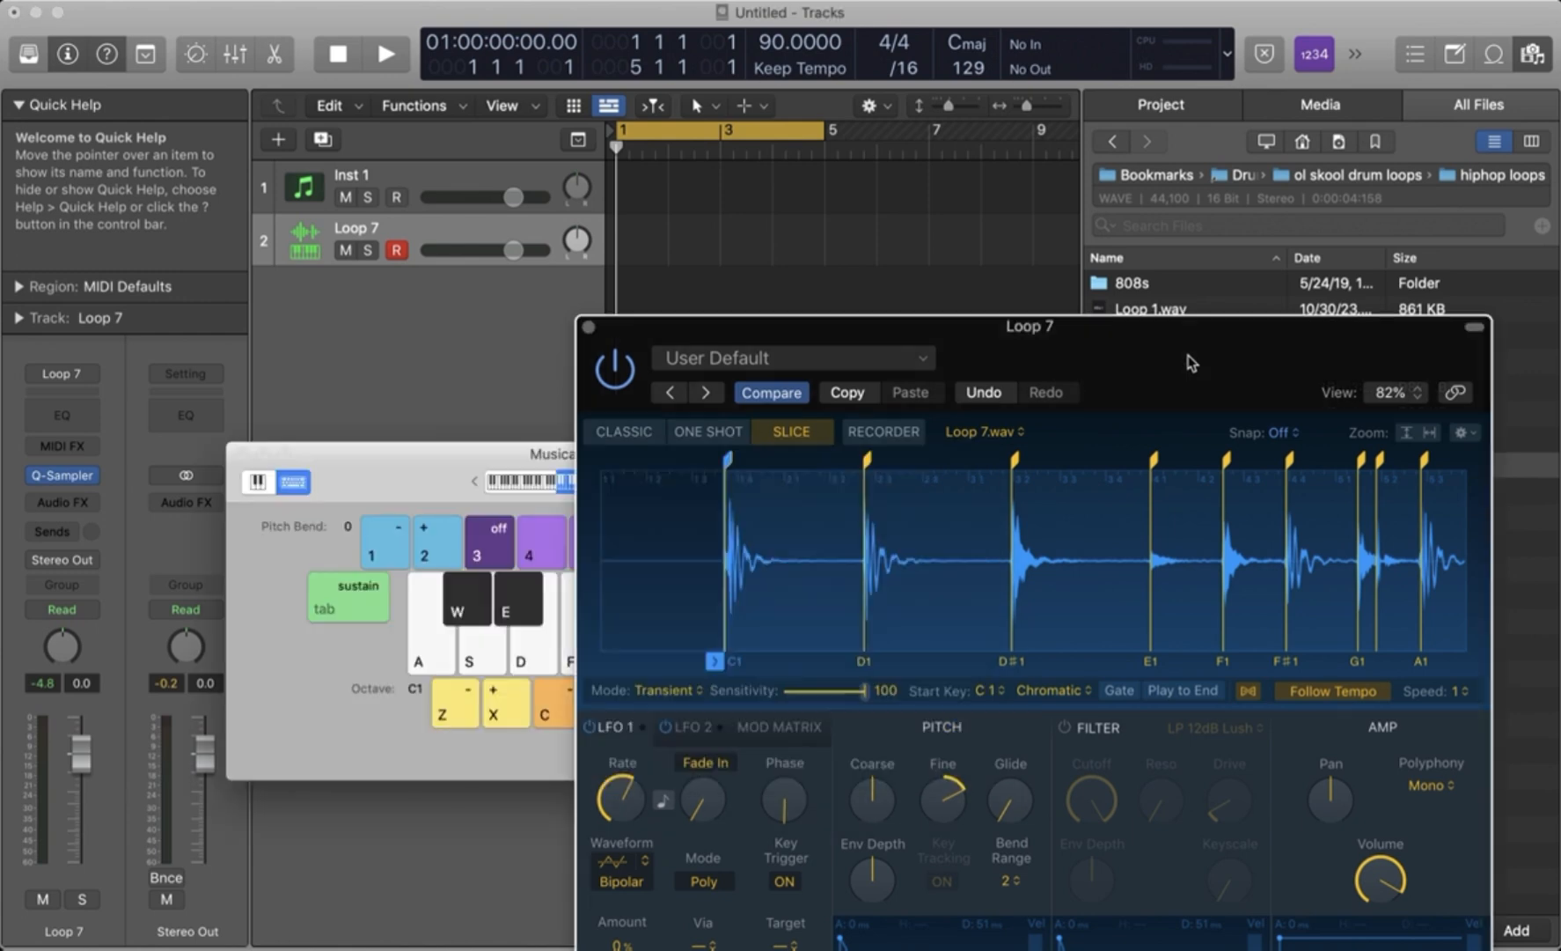
left_click_drag(1189, 363, 1086, 399)
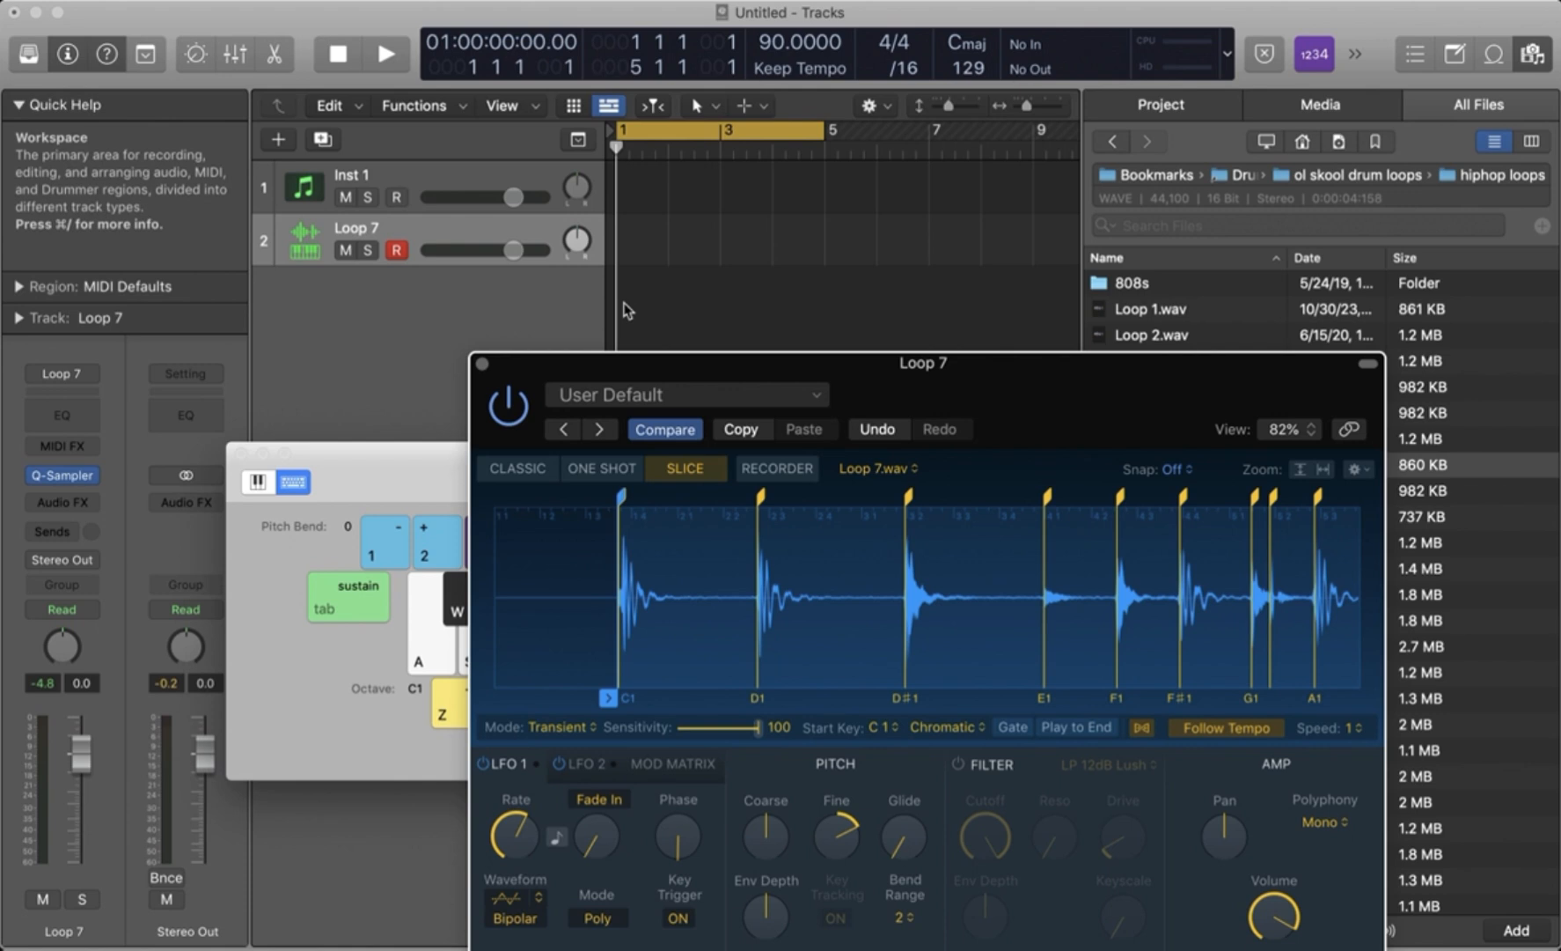
right_click(626, 235)
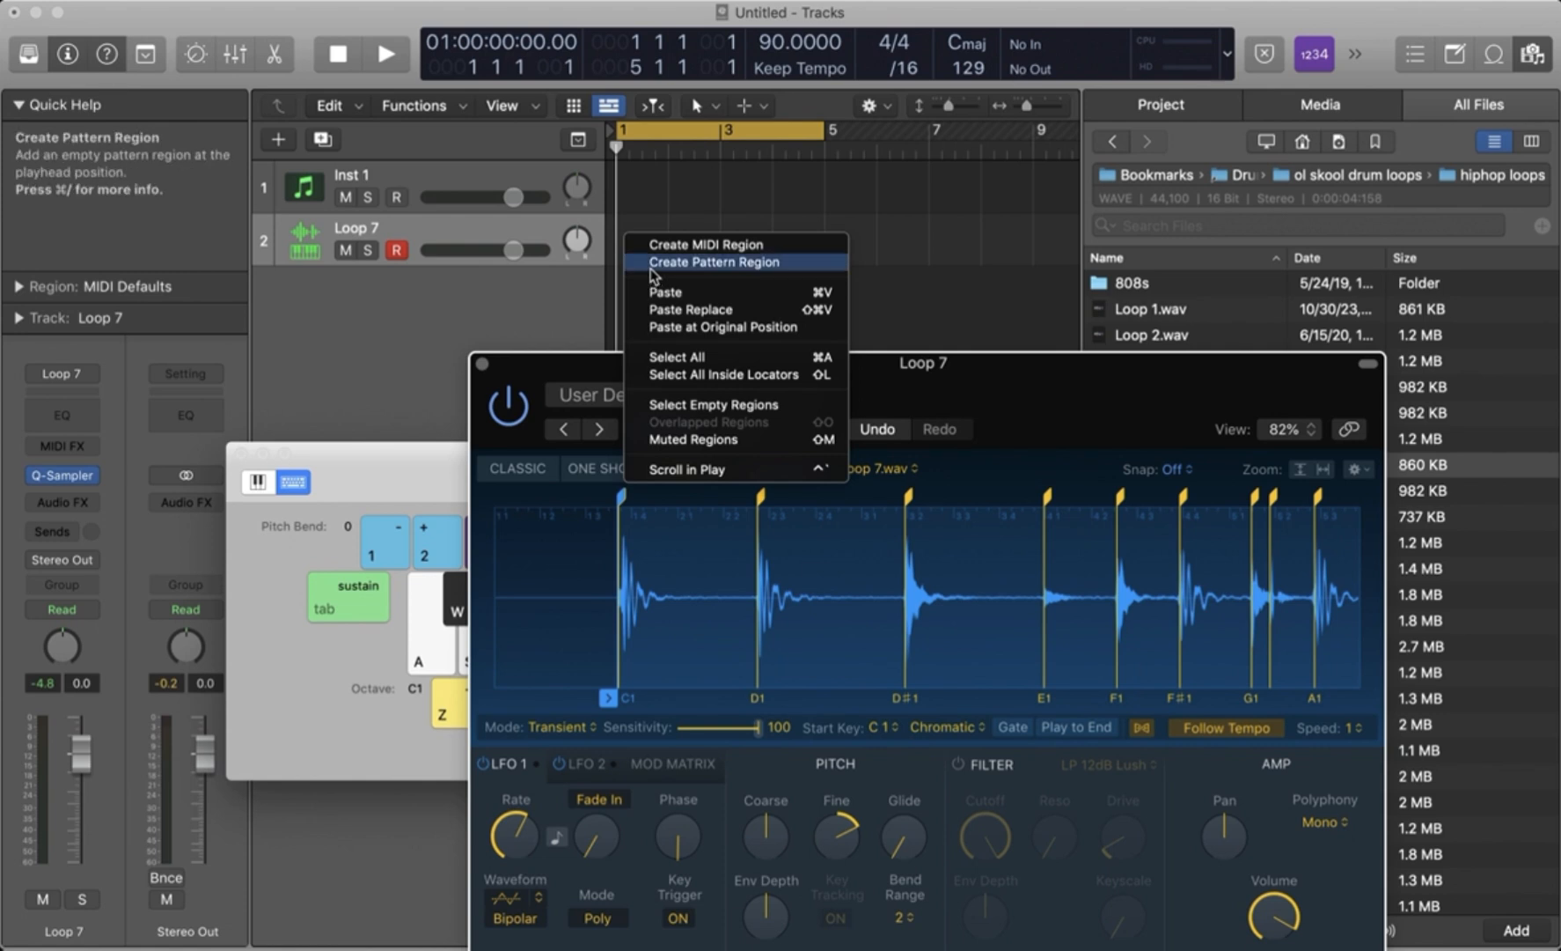
left_click(651, 264)
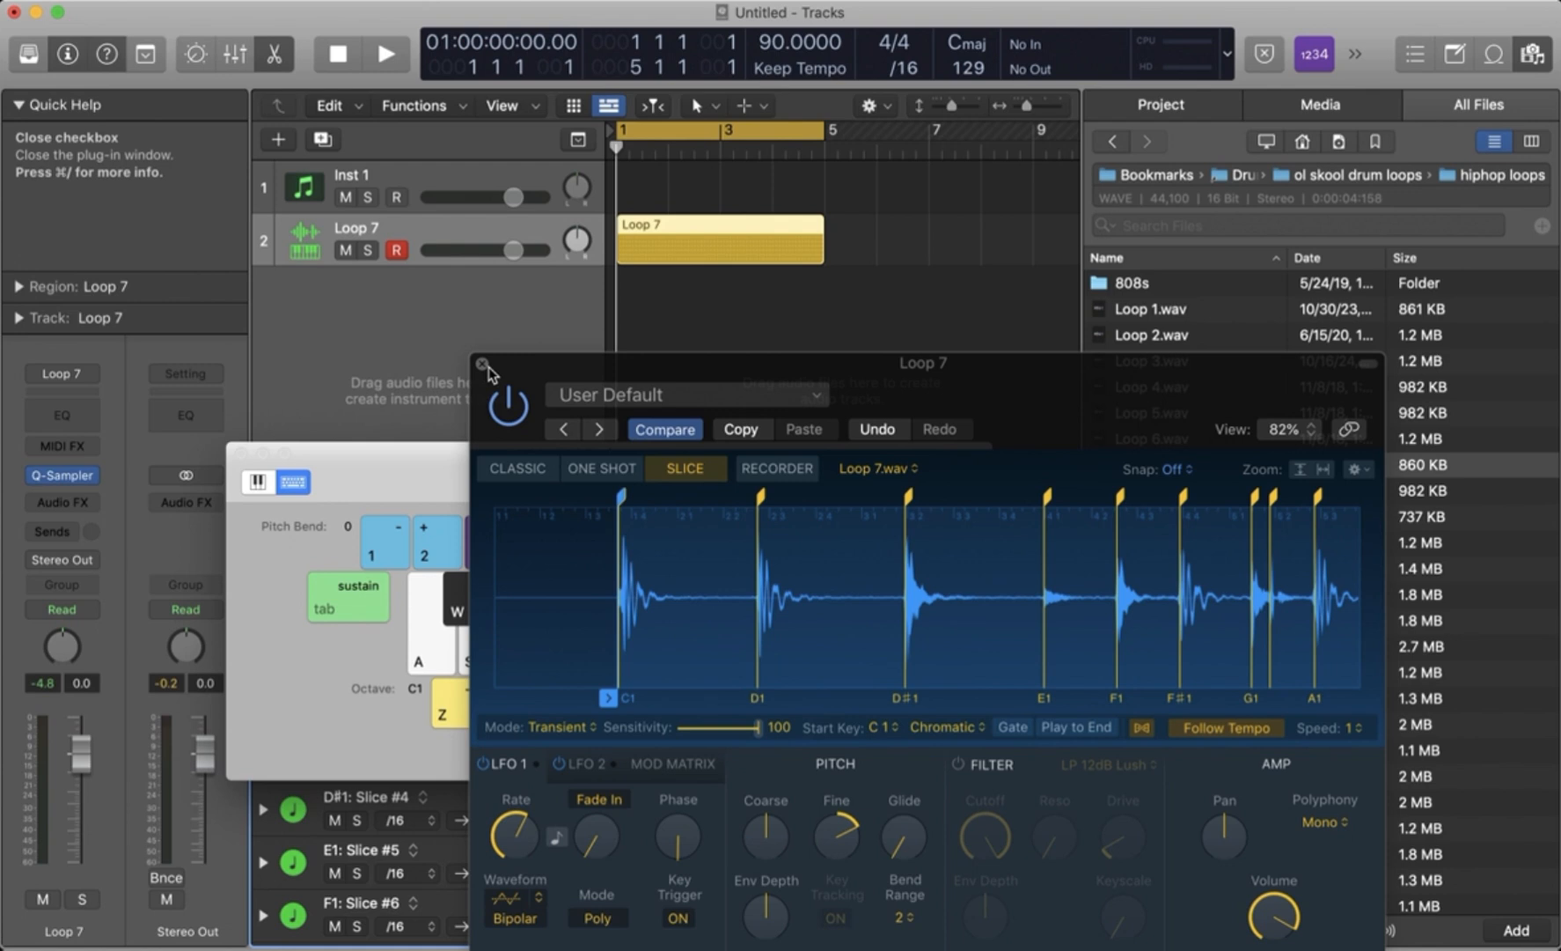
- Select the Loop 7 pattern region and close the sampler and Musical Typing windows to uncover the Step Sequencer
left_click(639, 263)
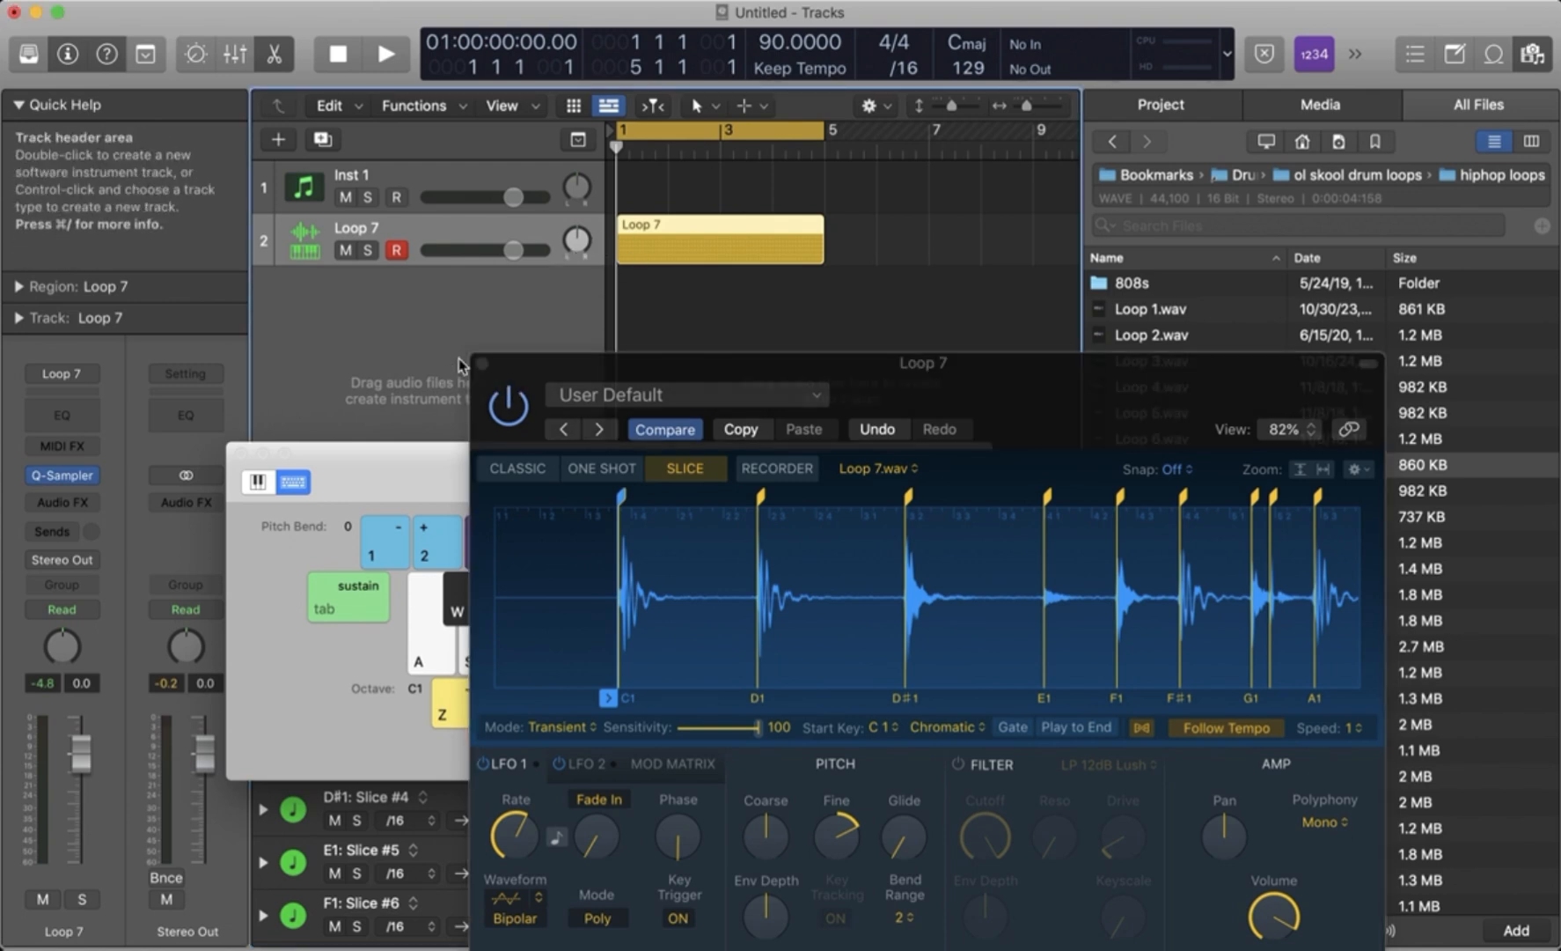
left_click(481, 362)
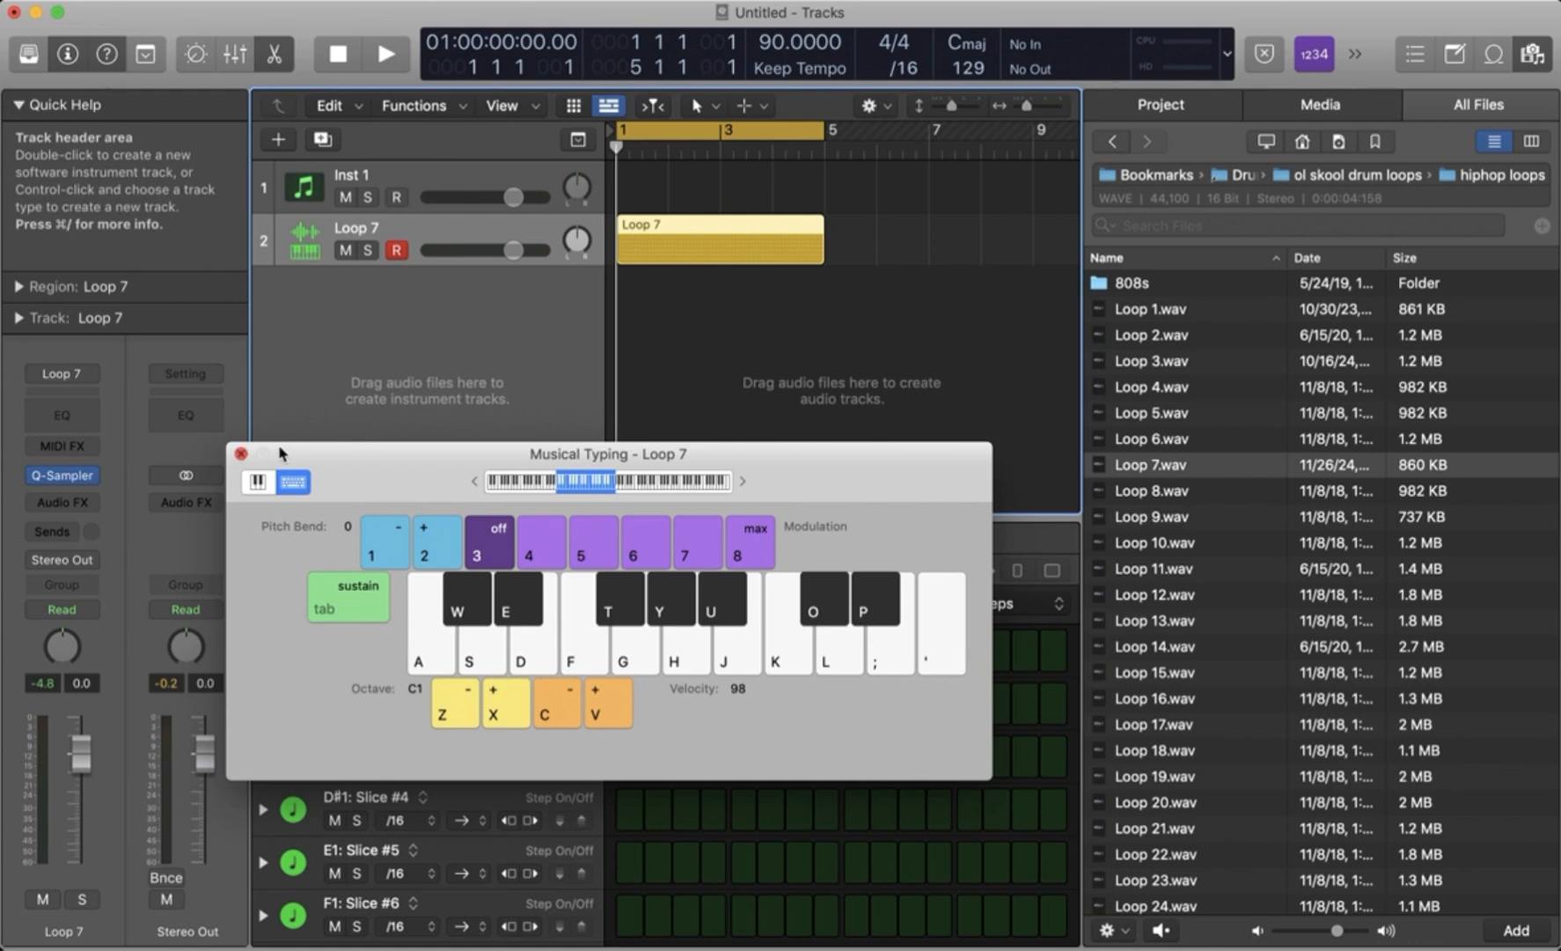
left_click(240, 453)
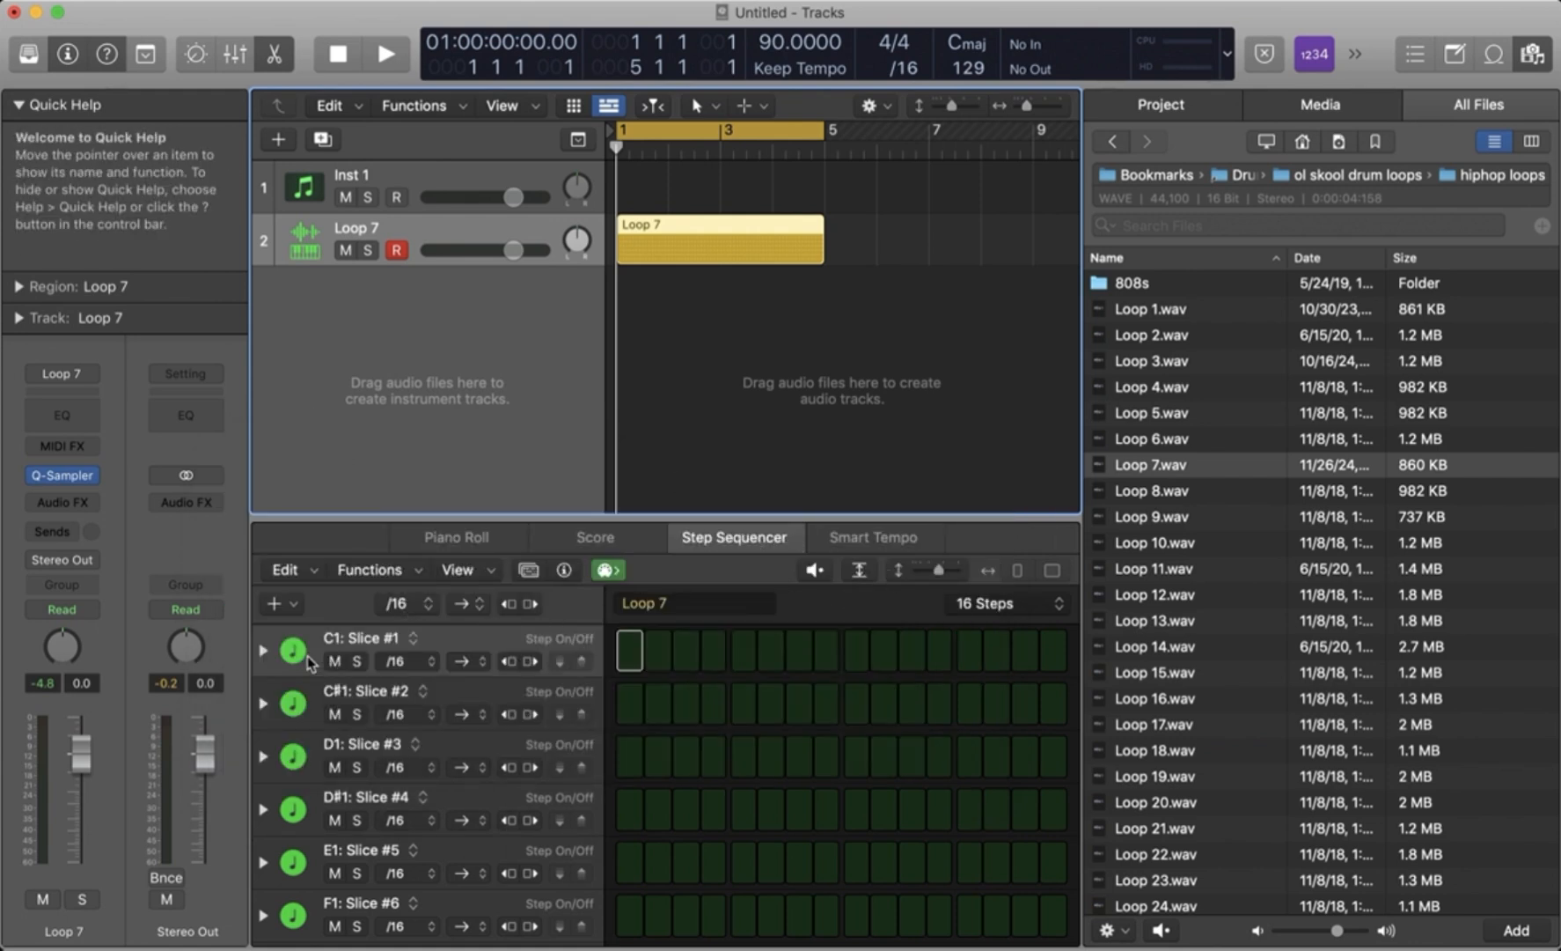
- Expand the C1: Slice #1 row, add a Note subrow to it, and collapse the row again
left_click(262, 650)
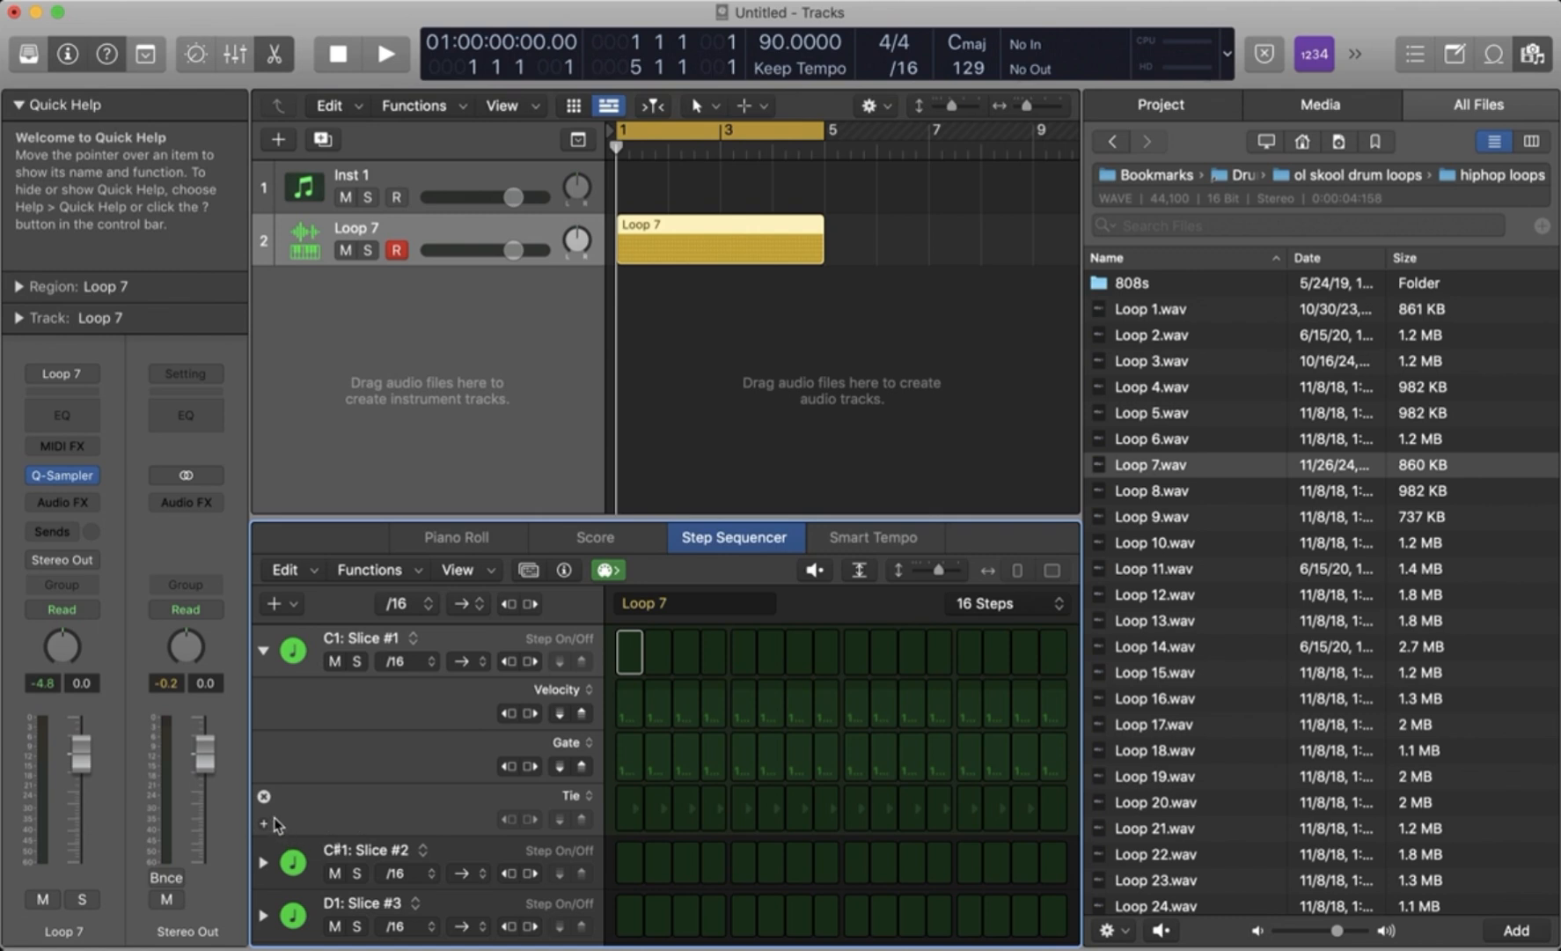
left_click(268, 821)
left_click(579, 848)
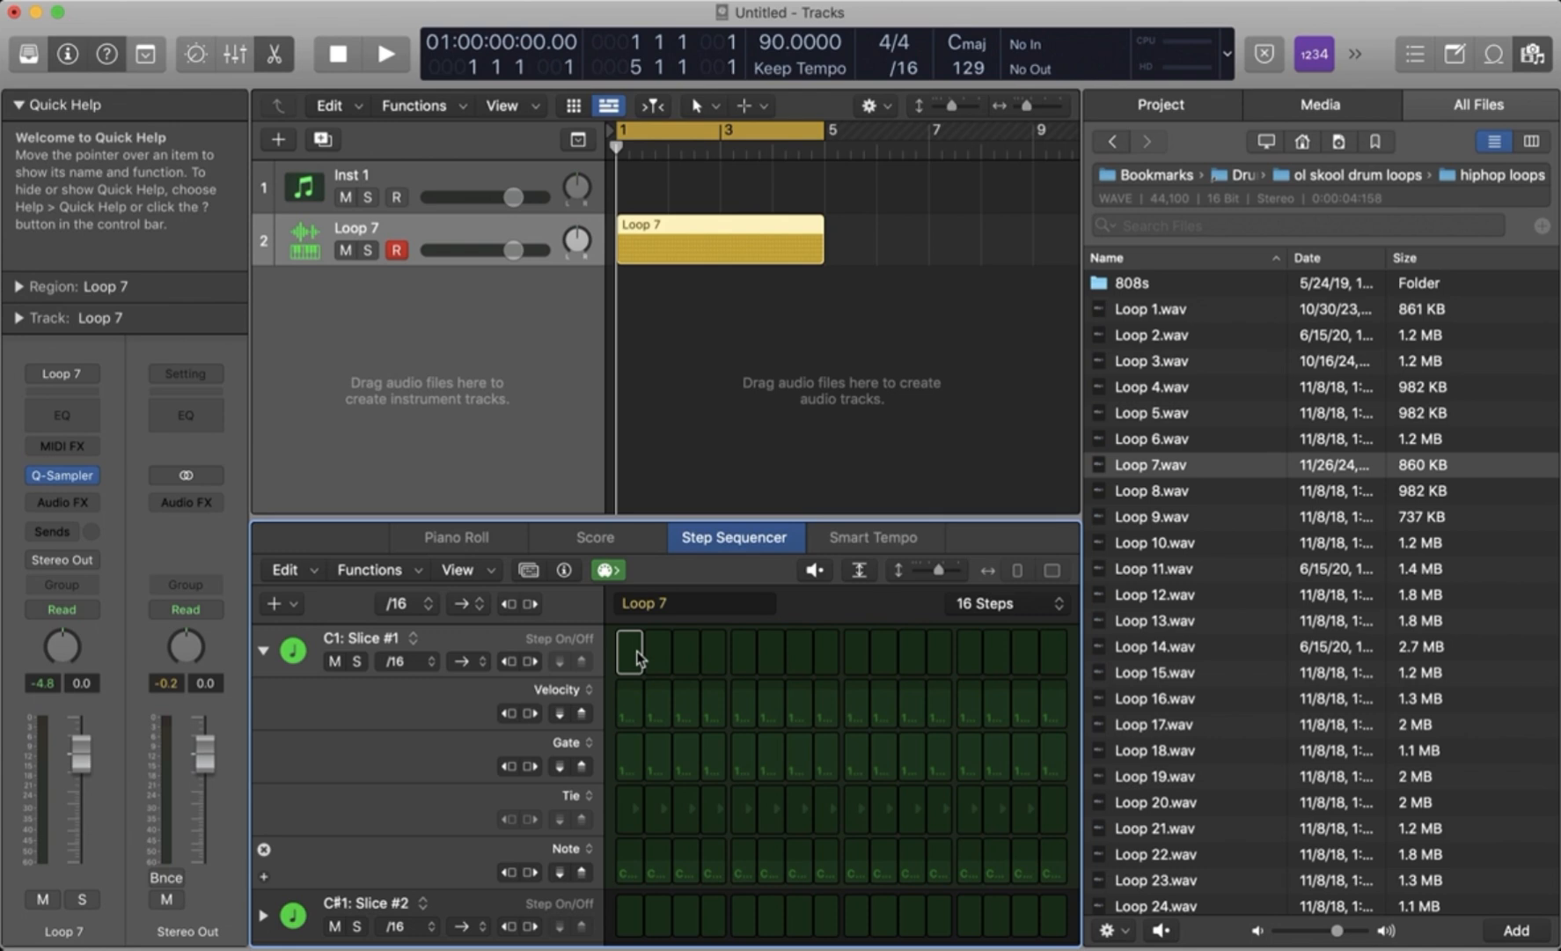
left_click(263, 652)
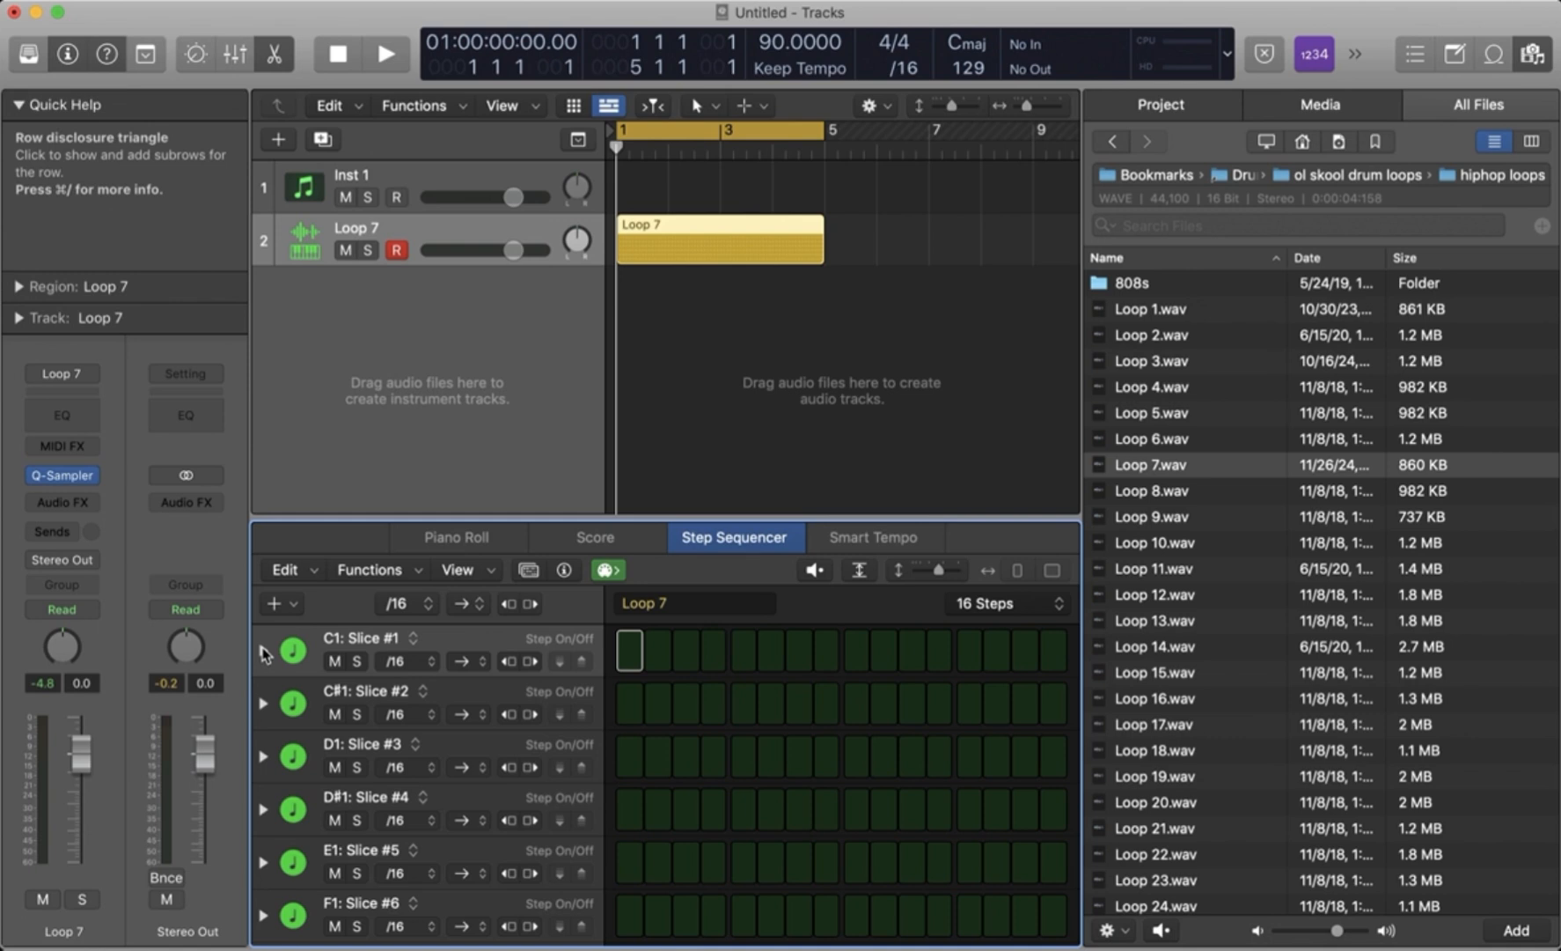
- Program C#1: Slice #2 on steps 1 and 9 and D#1: Slice #4 on steps 5 and 13, and play the pattern
left_click(287, 646)
left_click(291, 647)
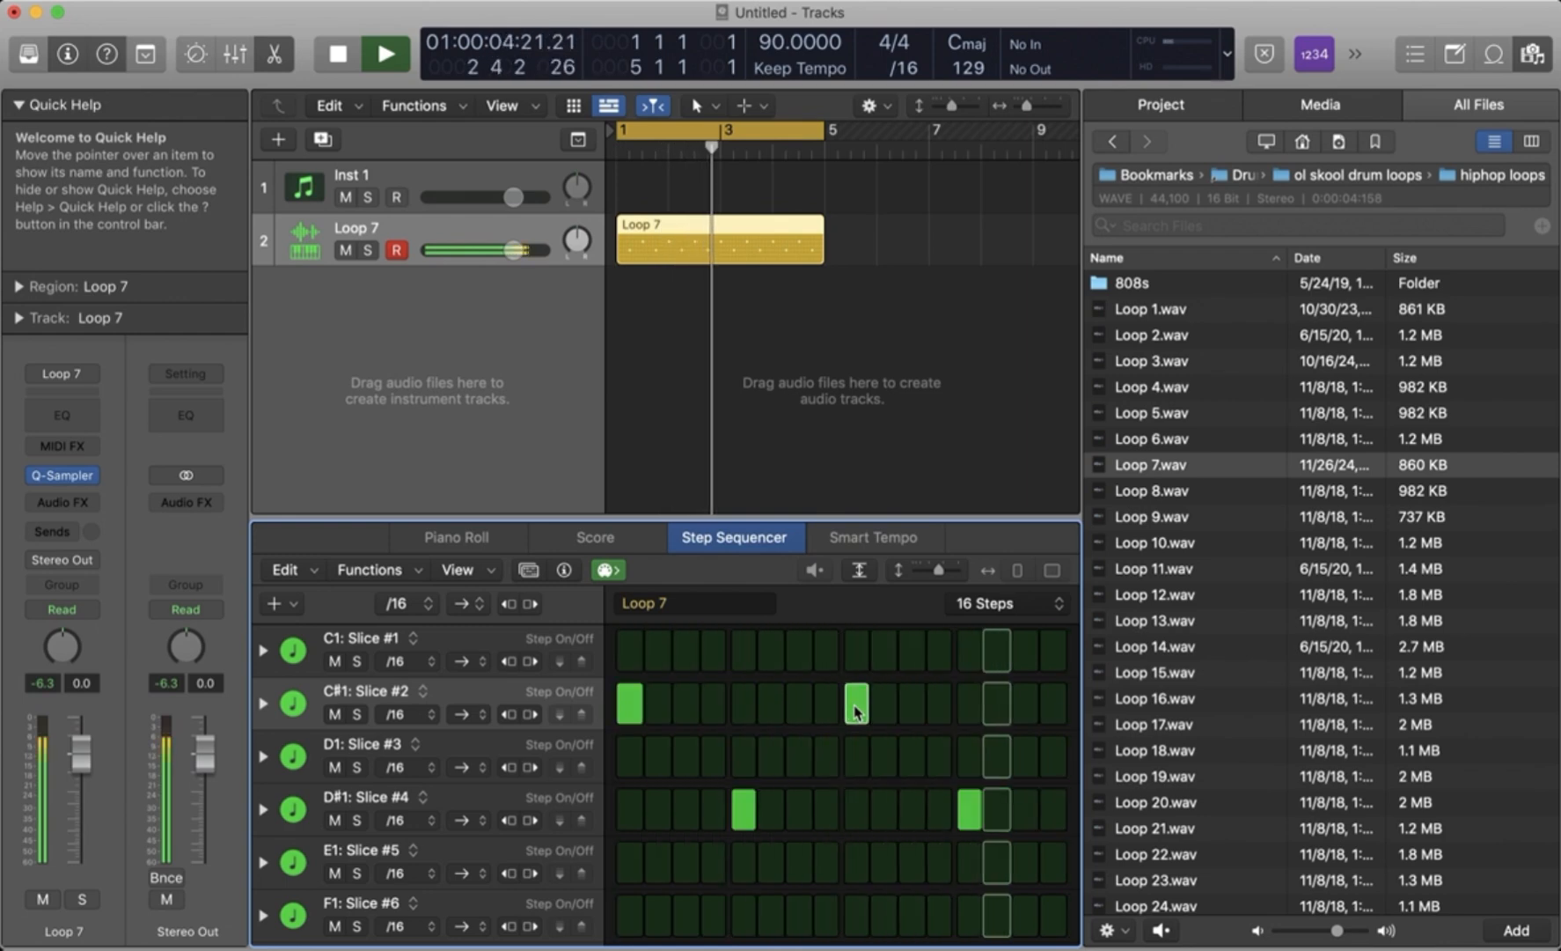
key("space")
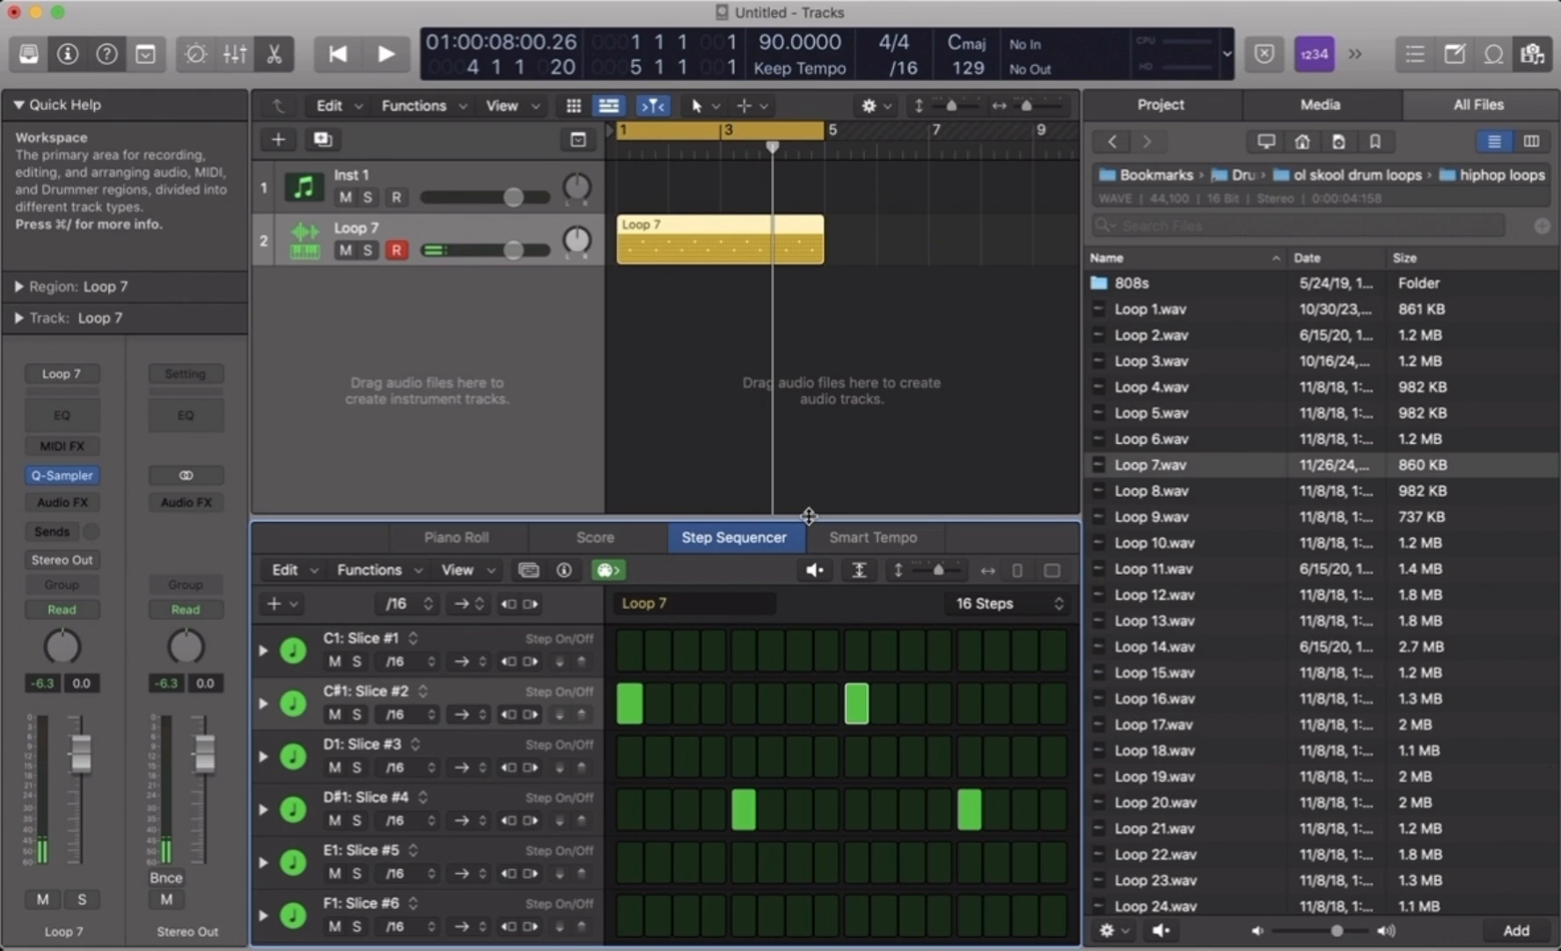
key("space")
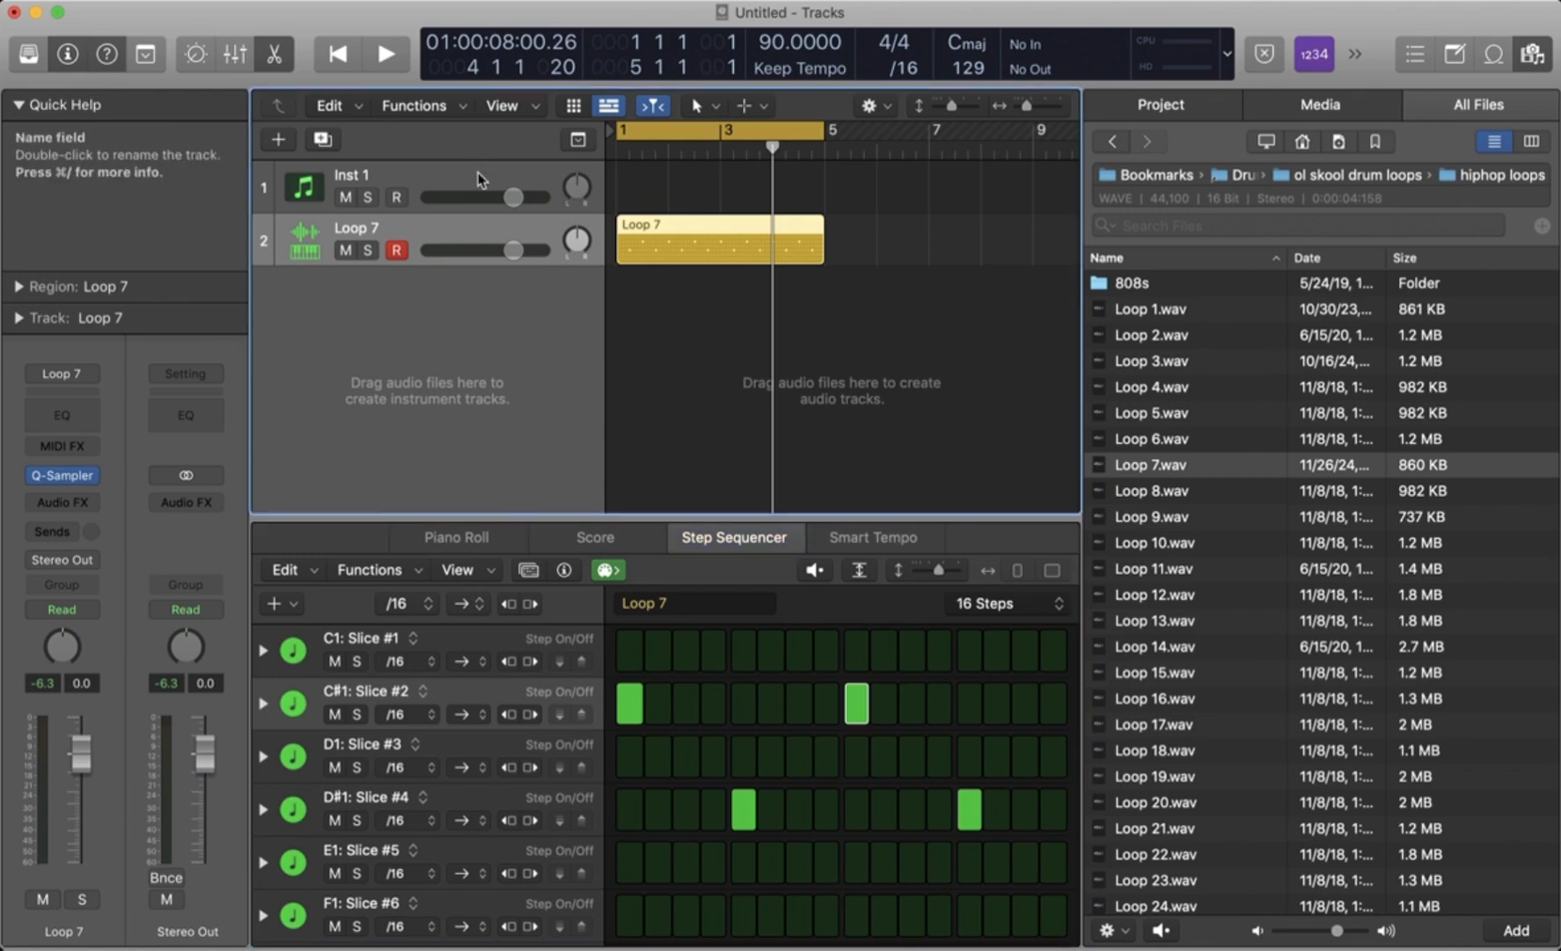
- Select the Inst 1 track and load 3.Le Milieu Criminal Bpm 70 from Cinema Themes into Serato Sample
left_click(478, 171)
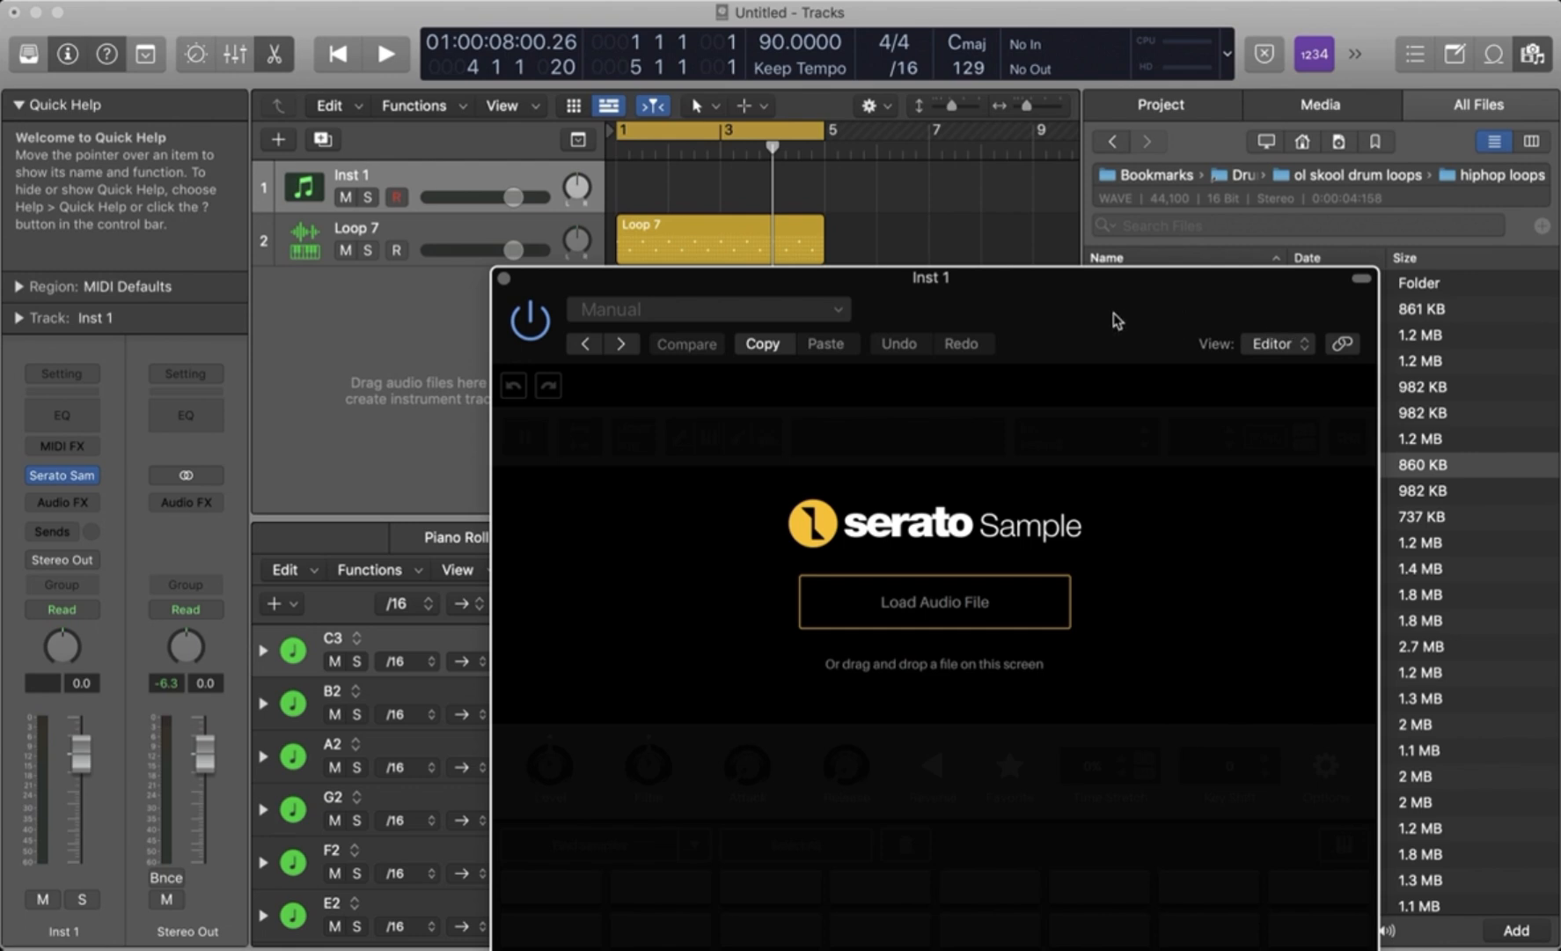
left_click_drag(1079, 313, 1228, 198)
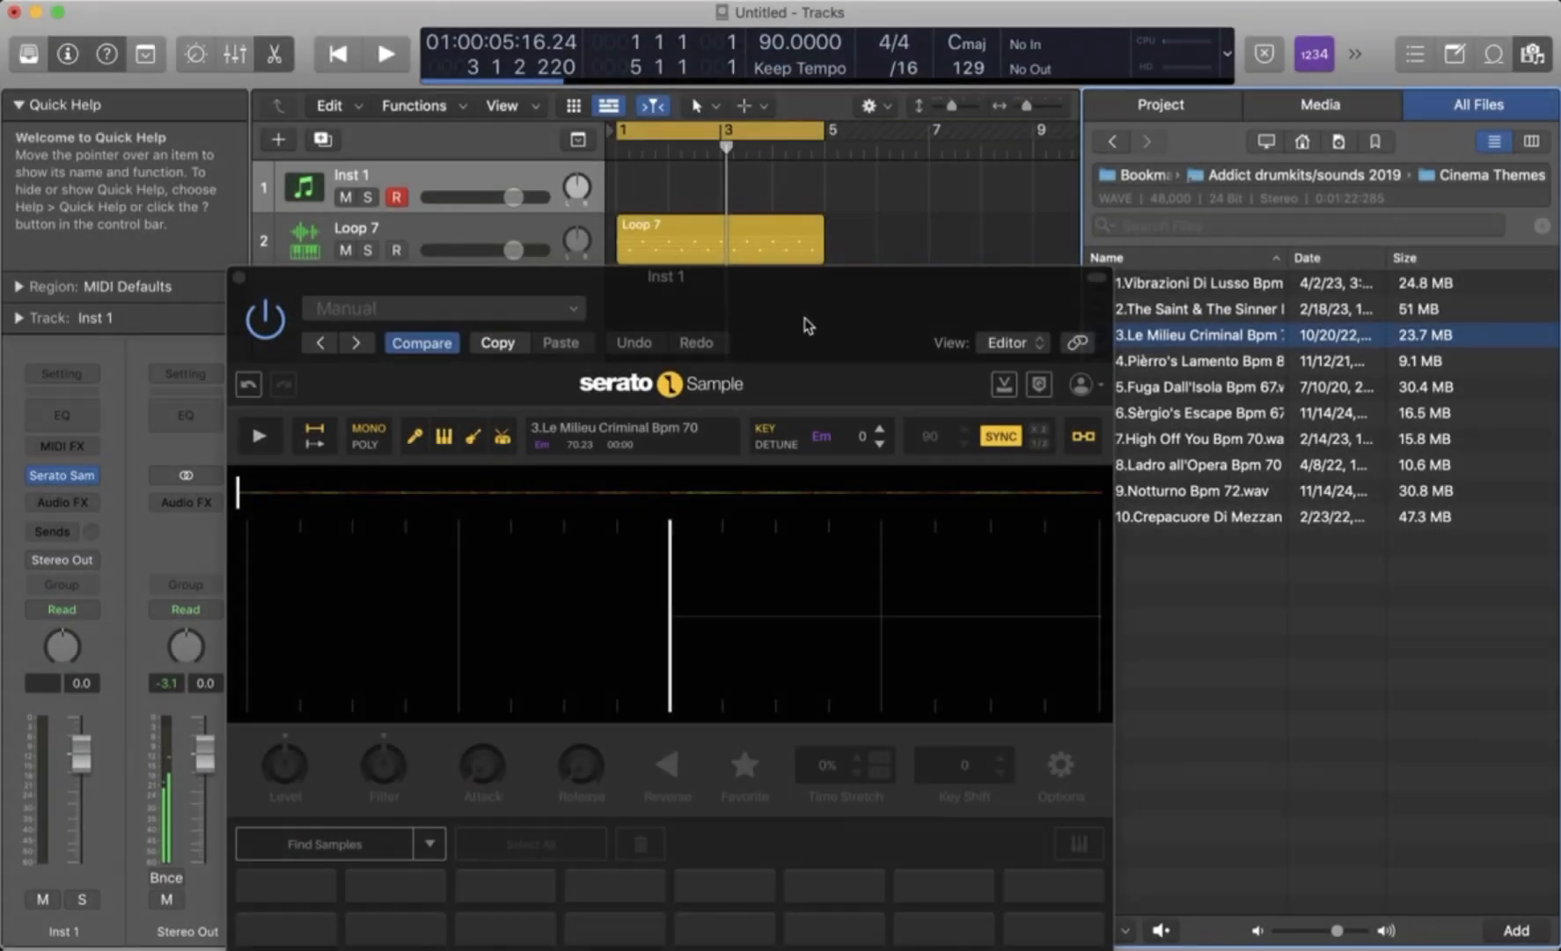
left_click_drag(804, 322, 848, 312)
- Bring up Musical Typing and audition the loaded sample from C1 over the drum pattern
key("super+k")
key("a")
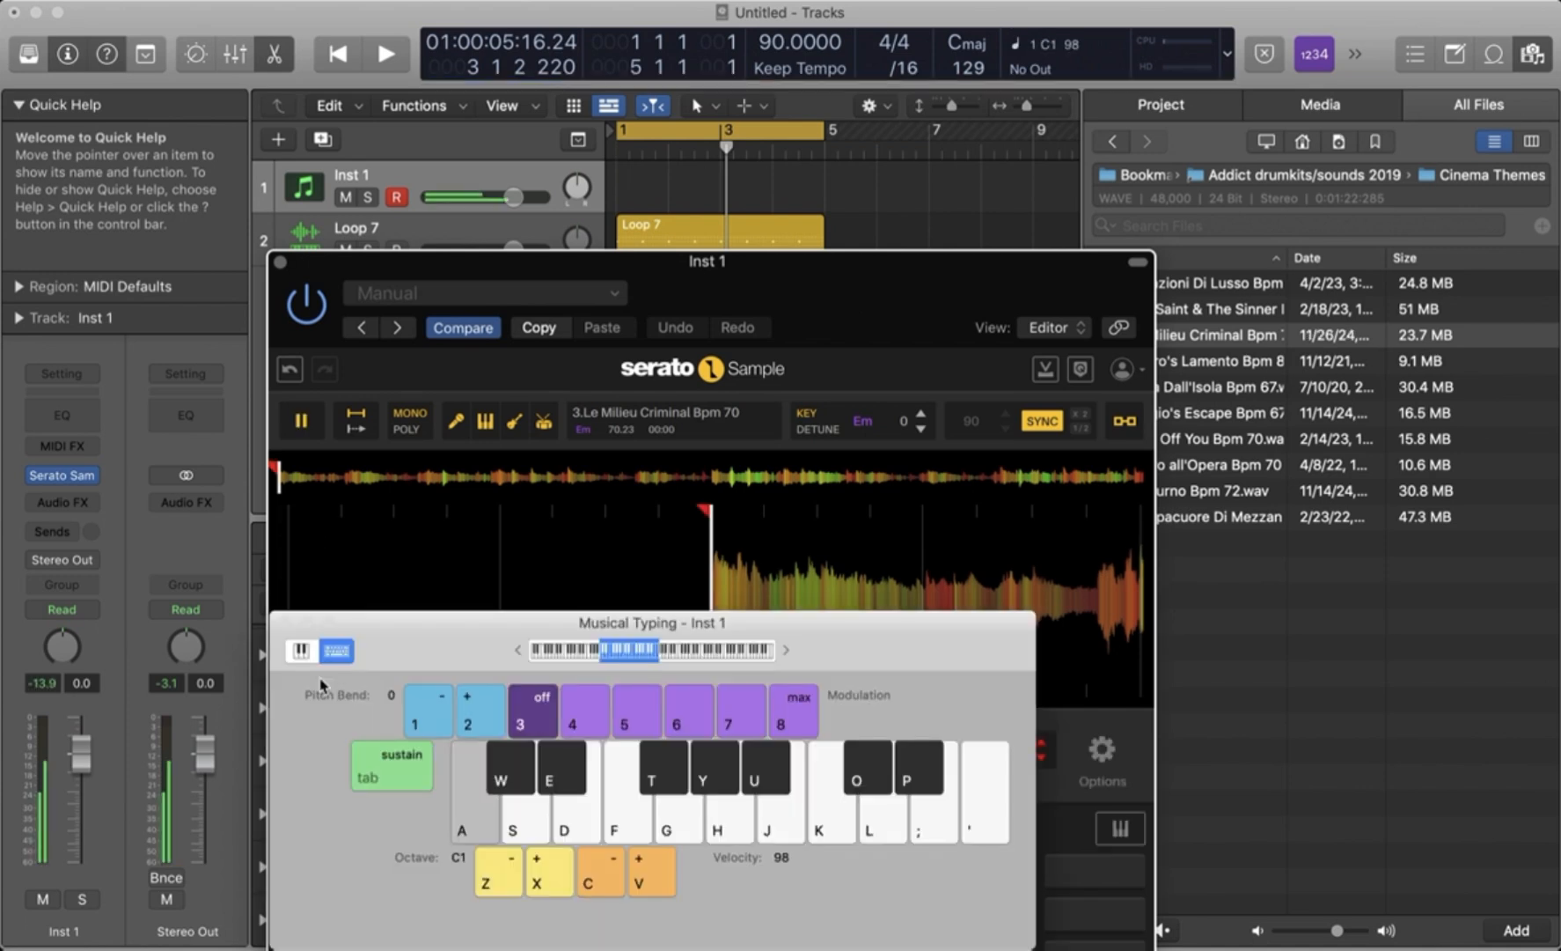
key("space")
key("a")
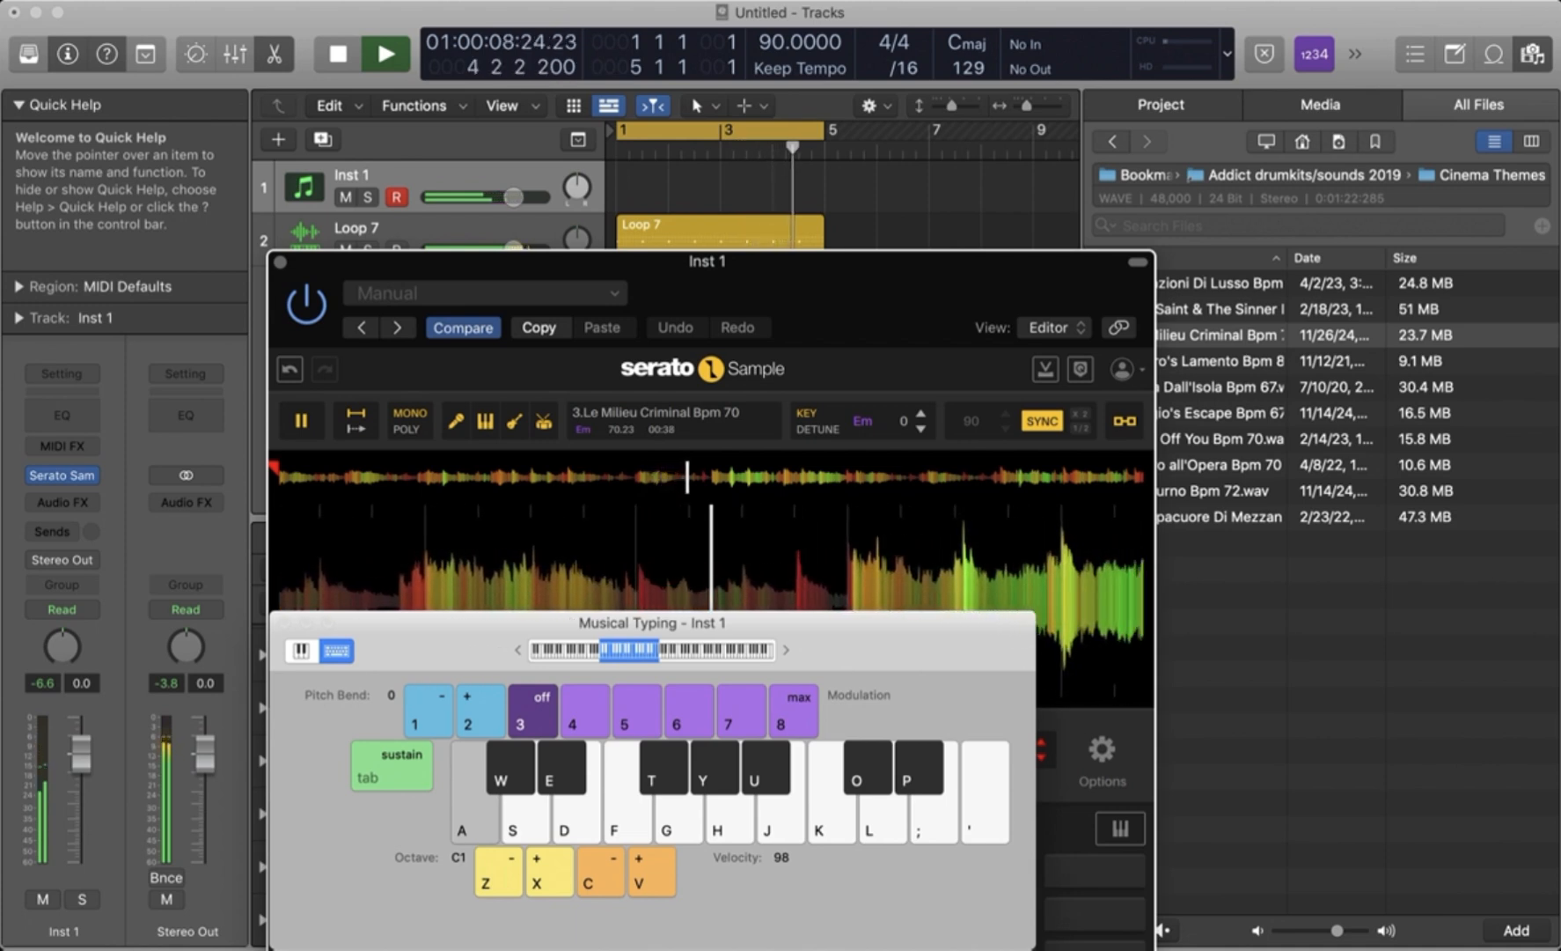
key("a")
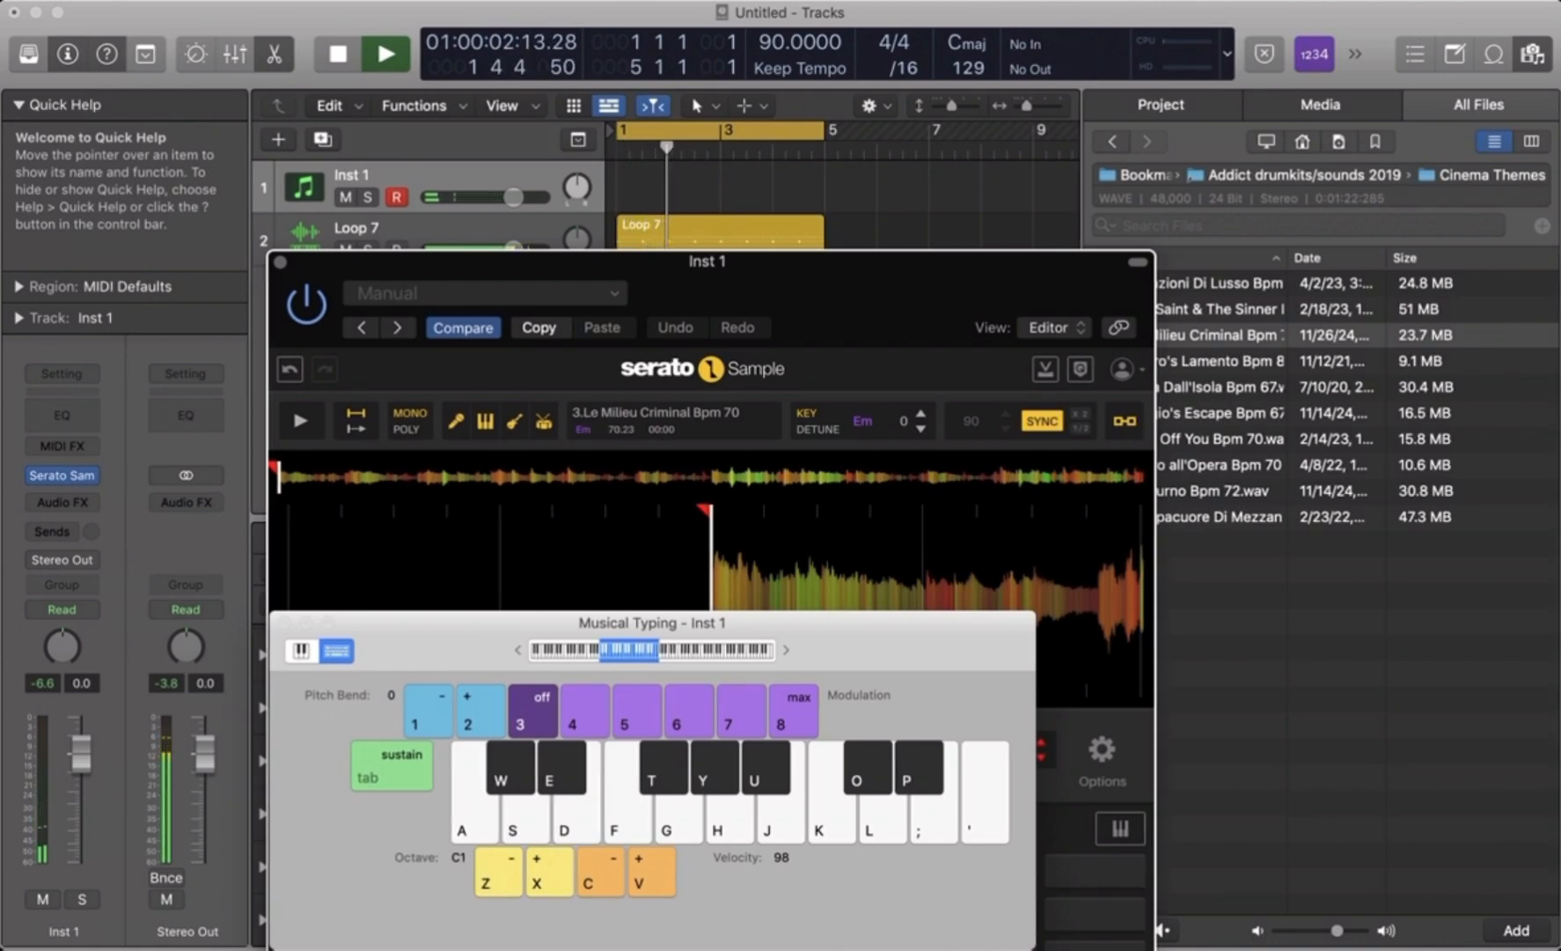
key("space")
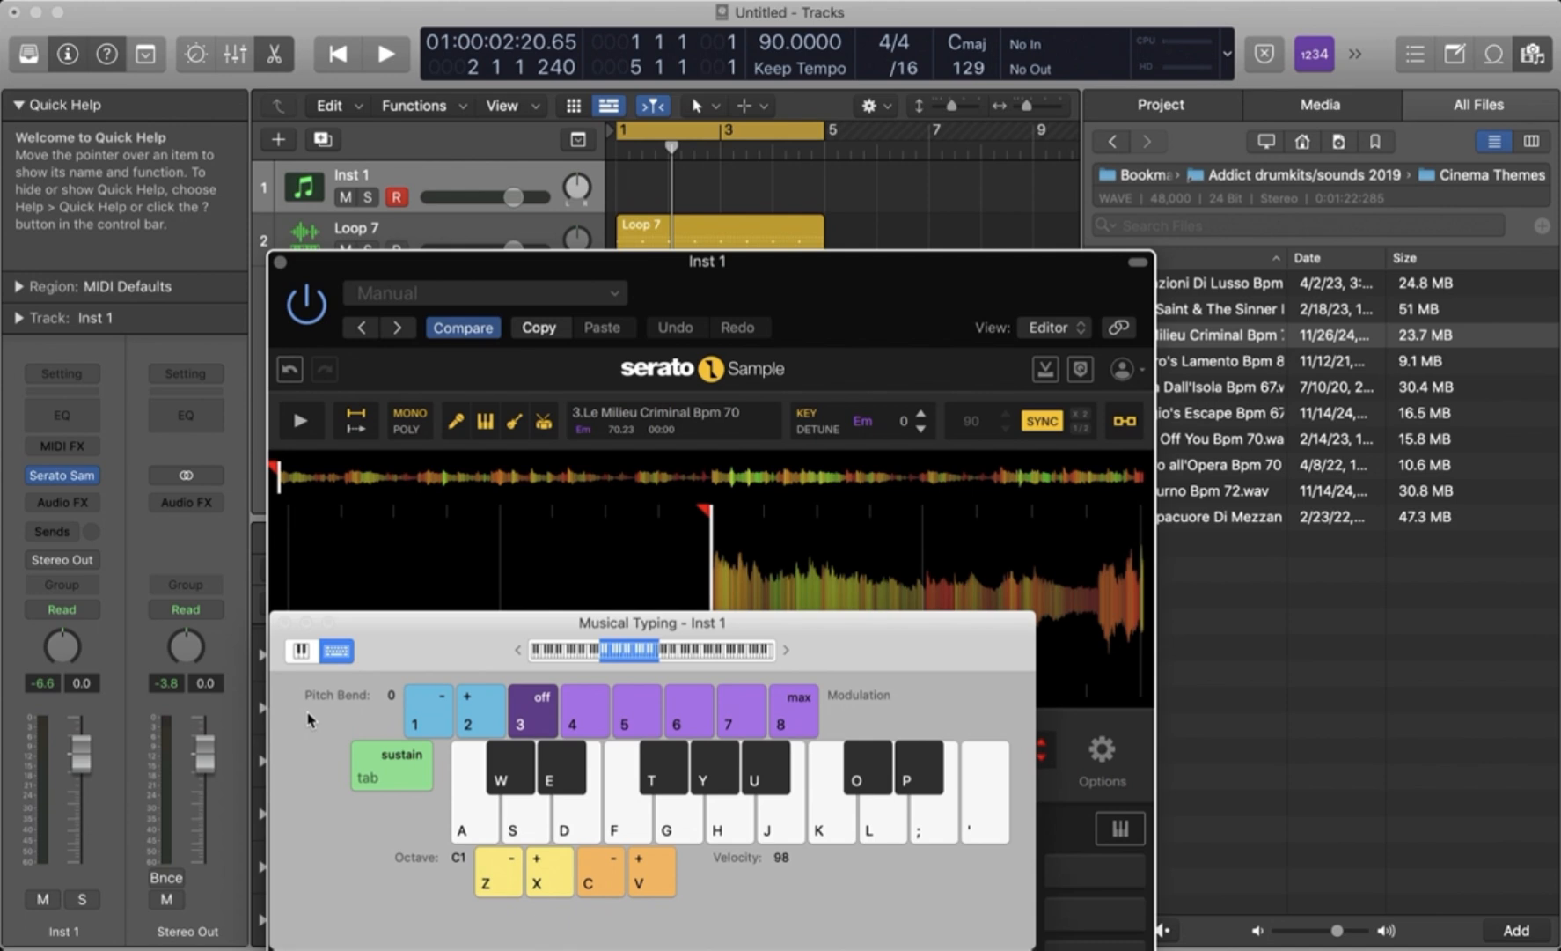
- Audition the sample's pads on D1 and D#1 with playback stopped
key("s")
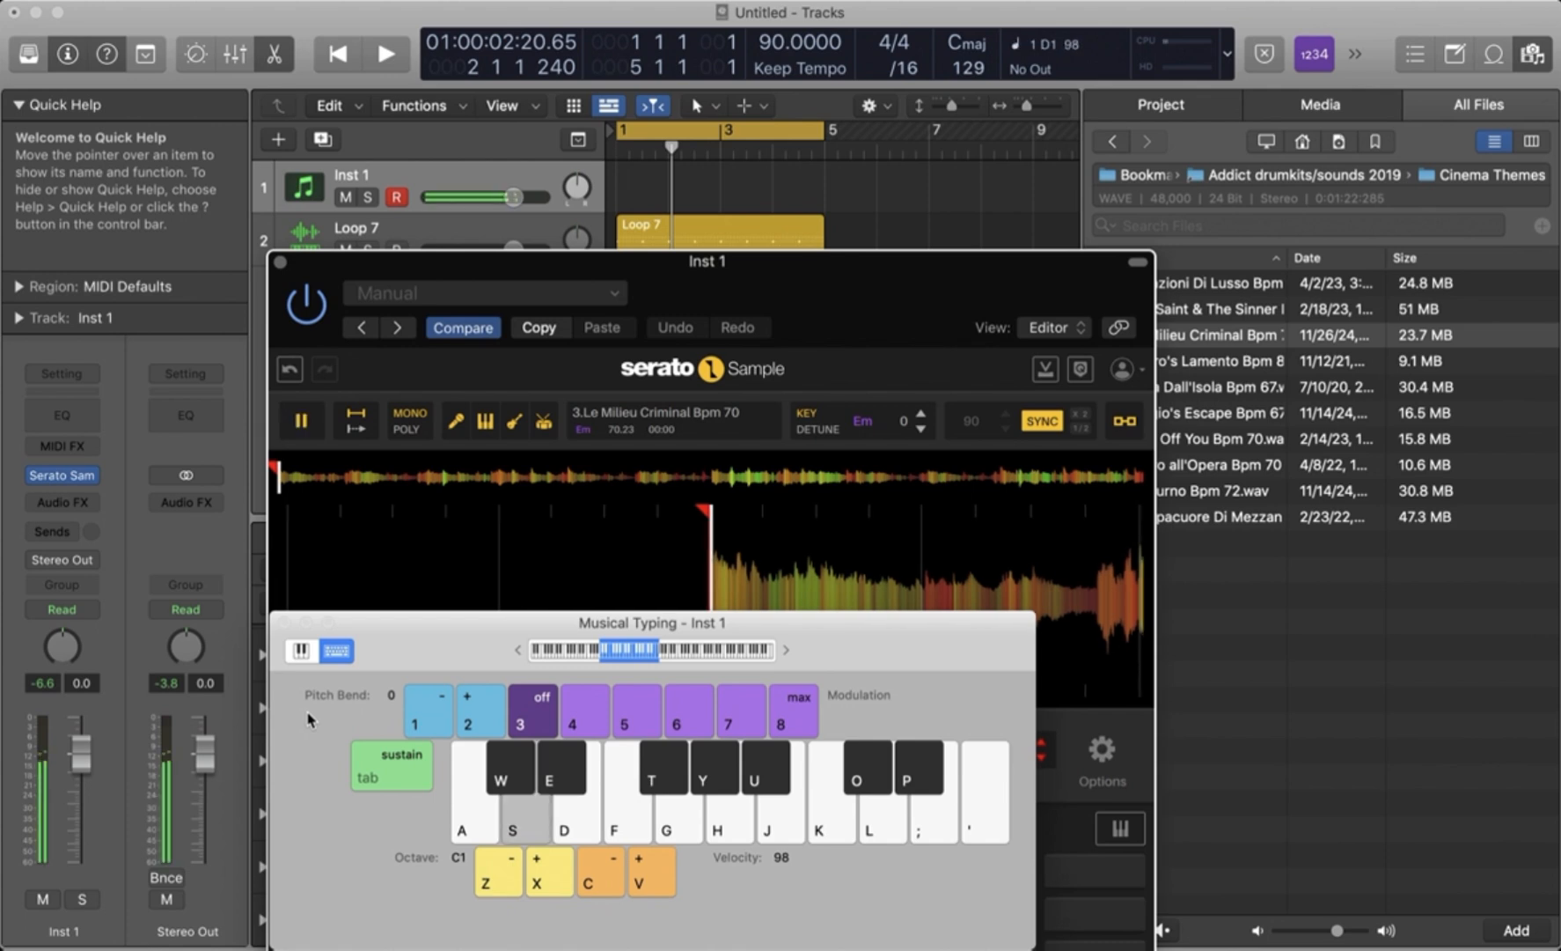
key("s")
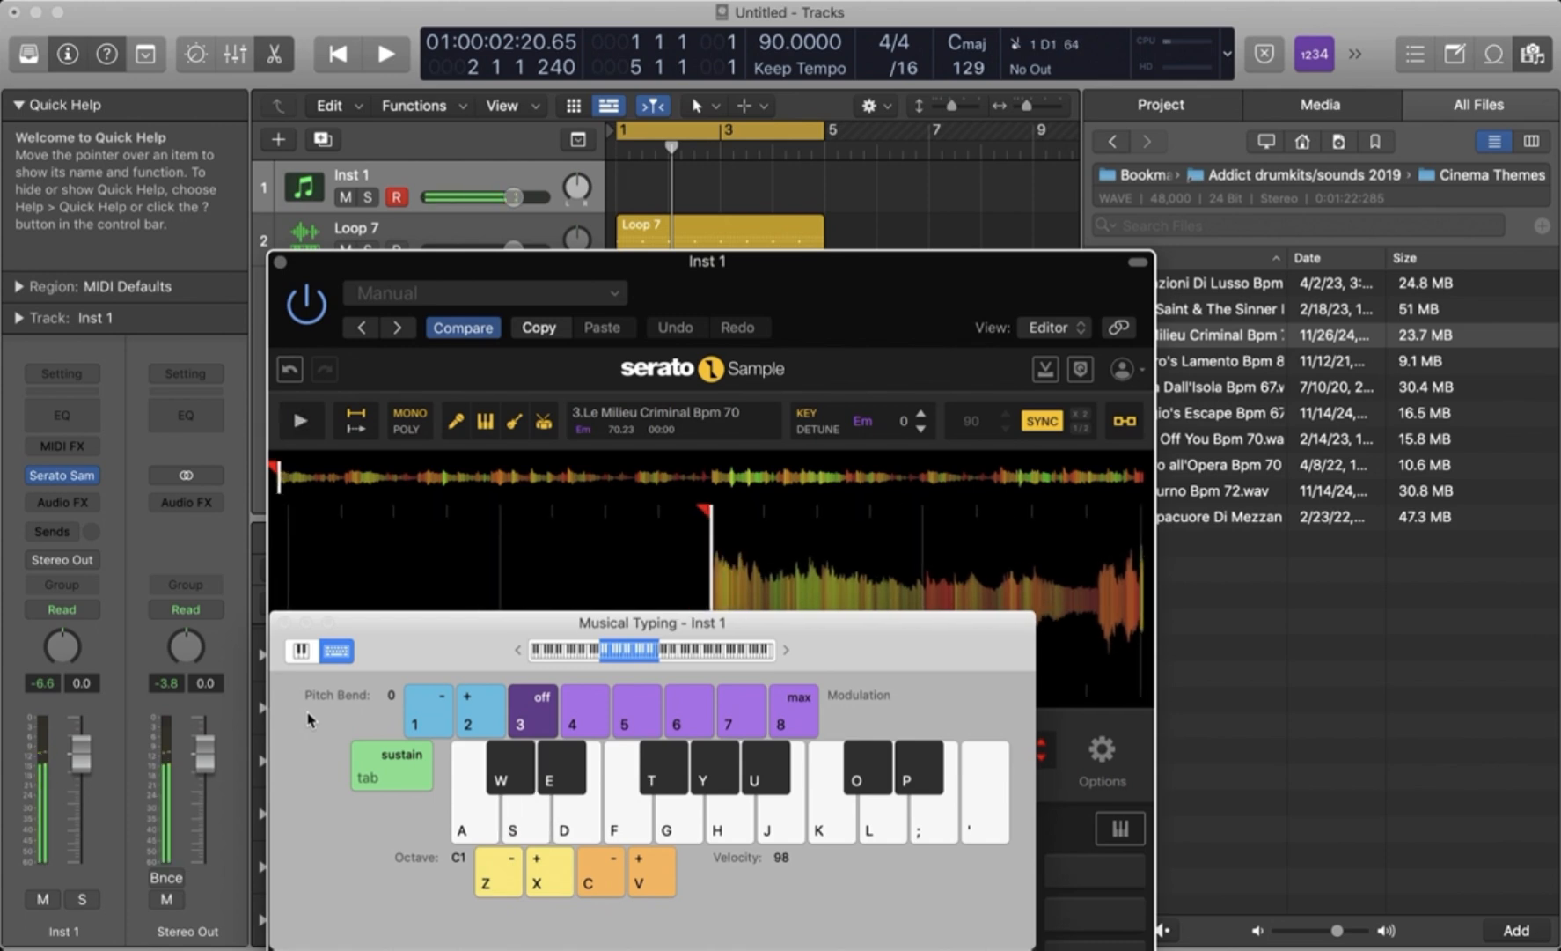
key("e")
- Record the sample's D1 note on the Inst 1 track over the four-bar cycle and play it back
key("space")
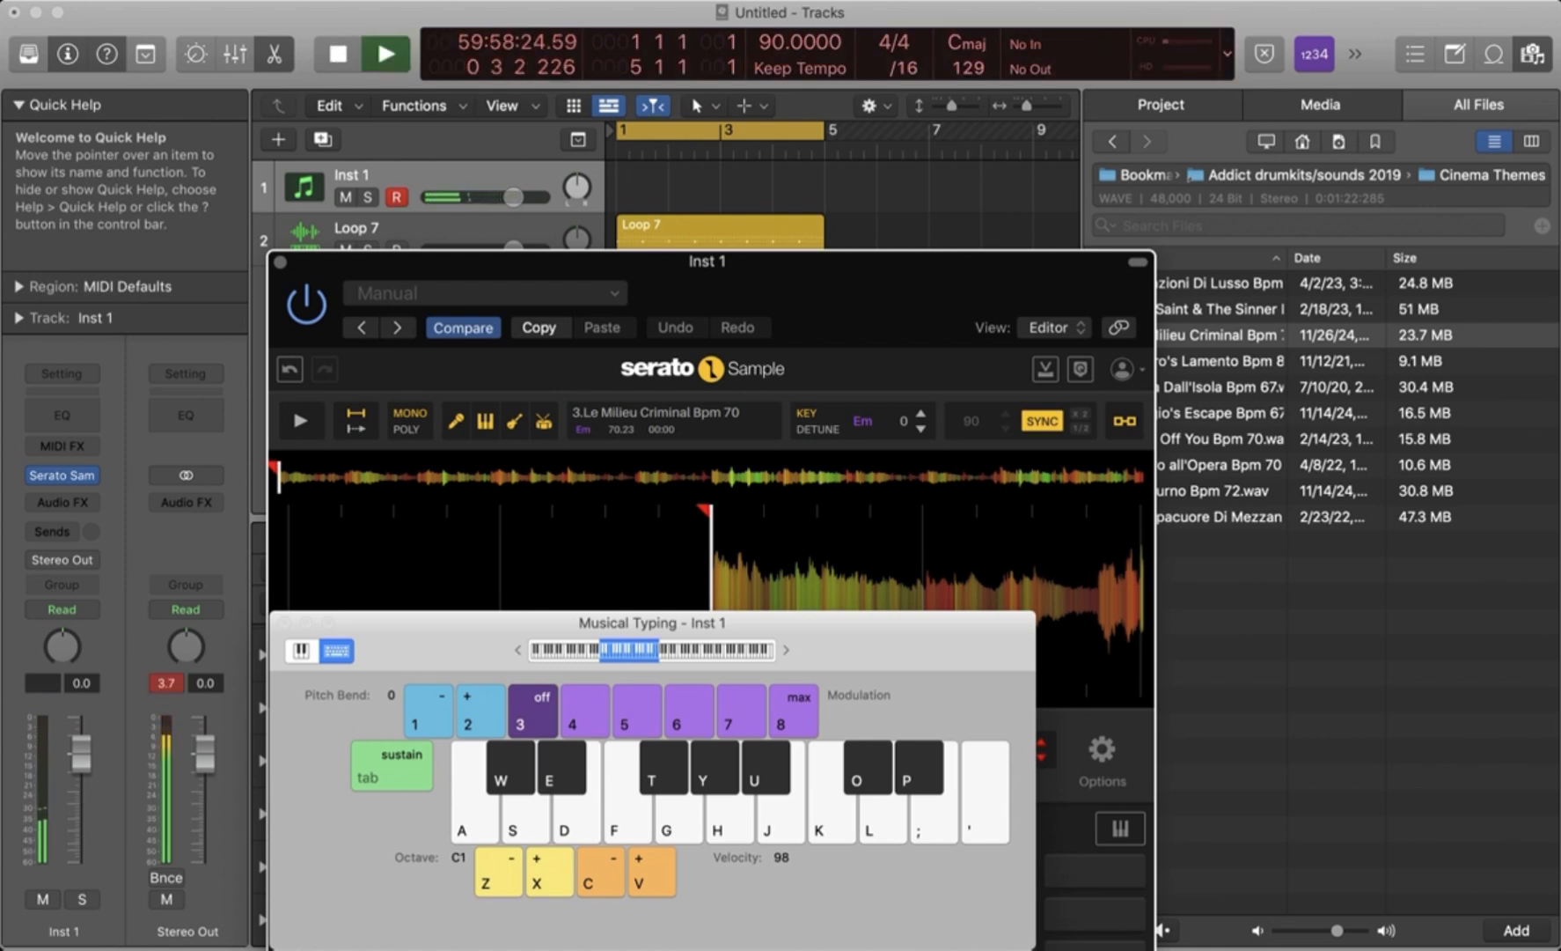
key("s")
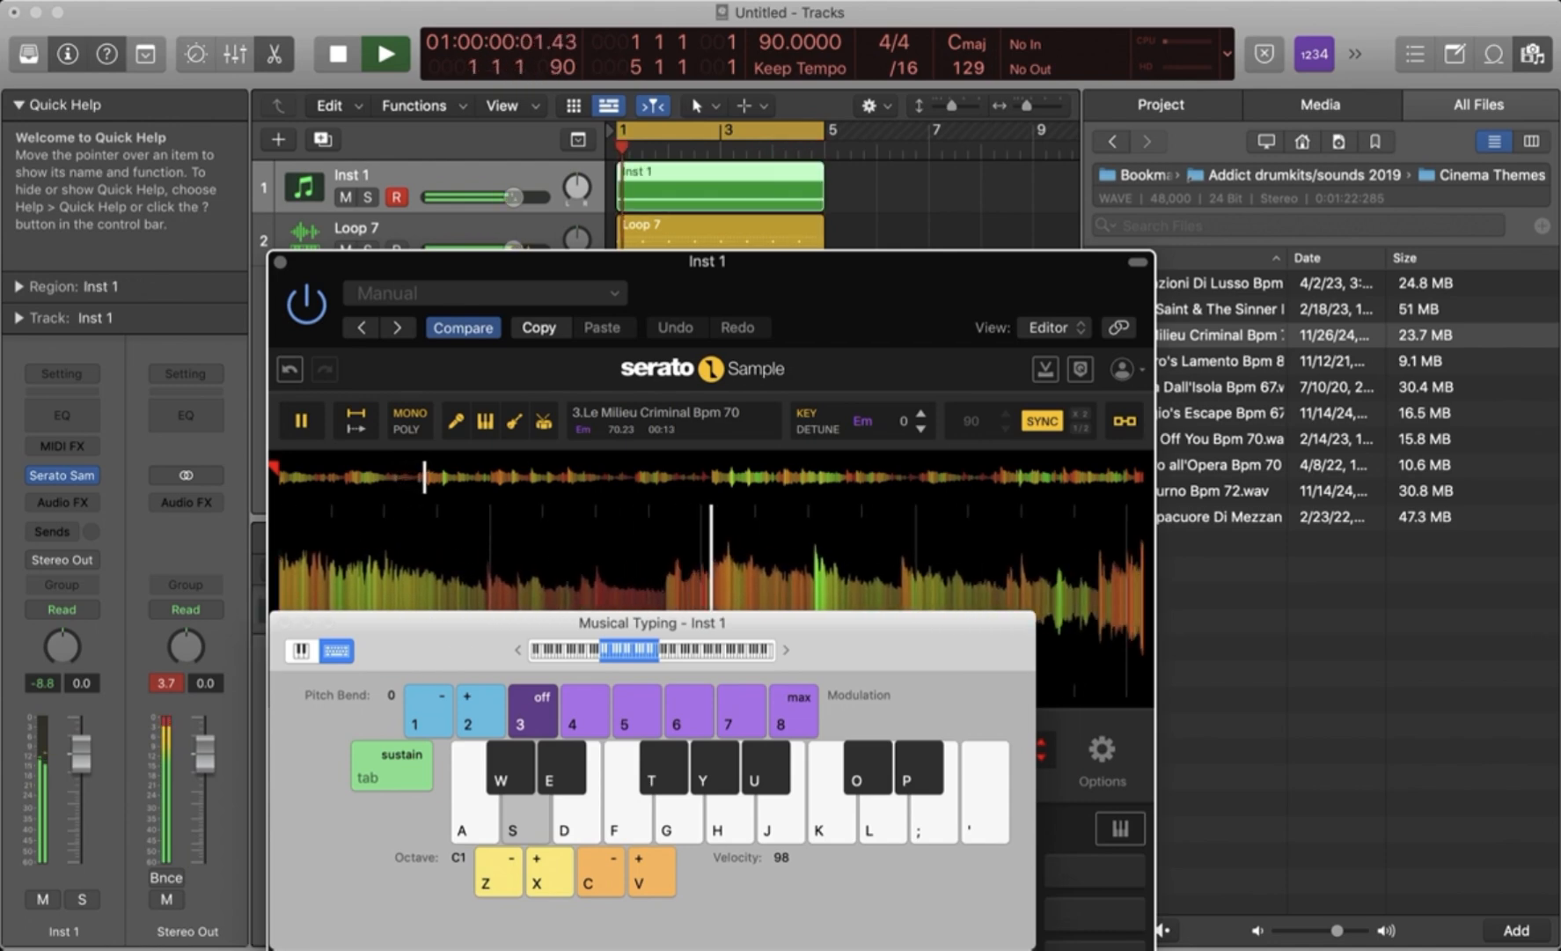
key("space")
key("space")
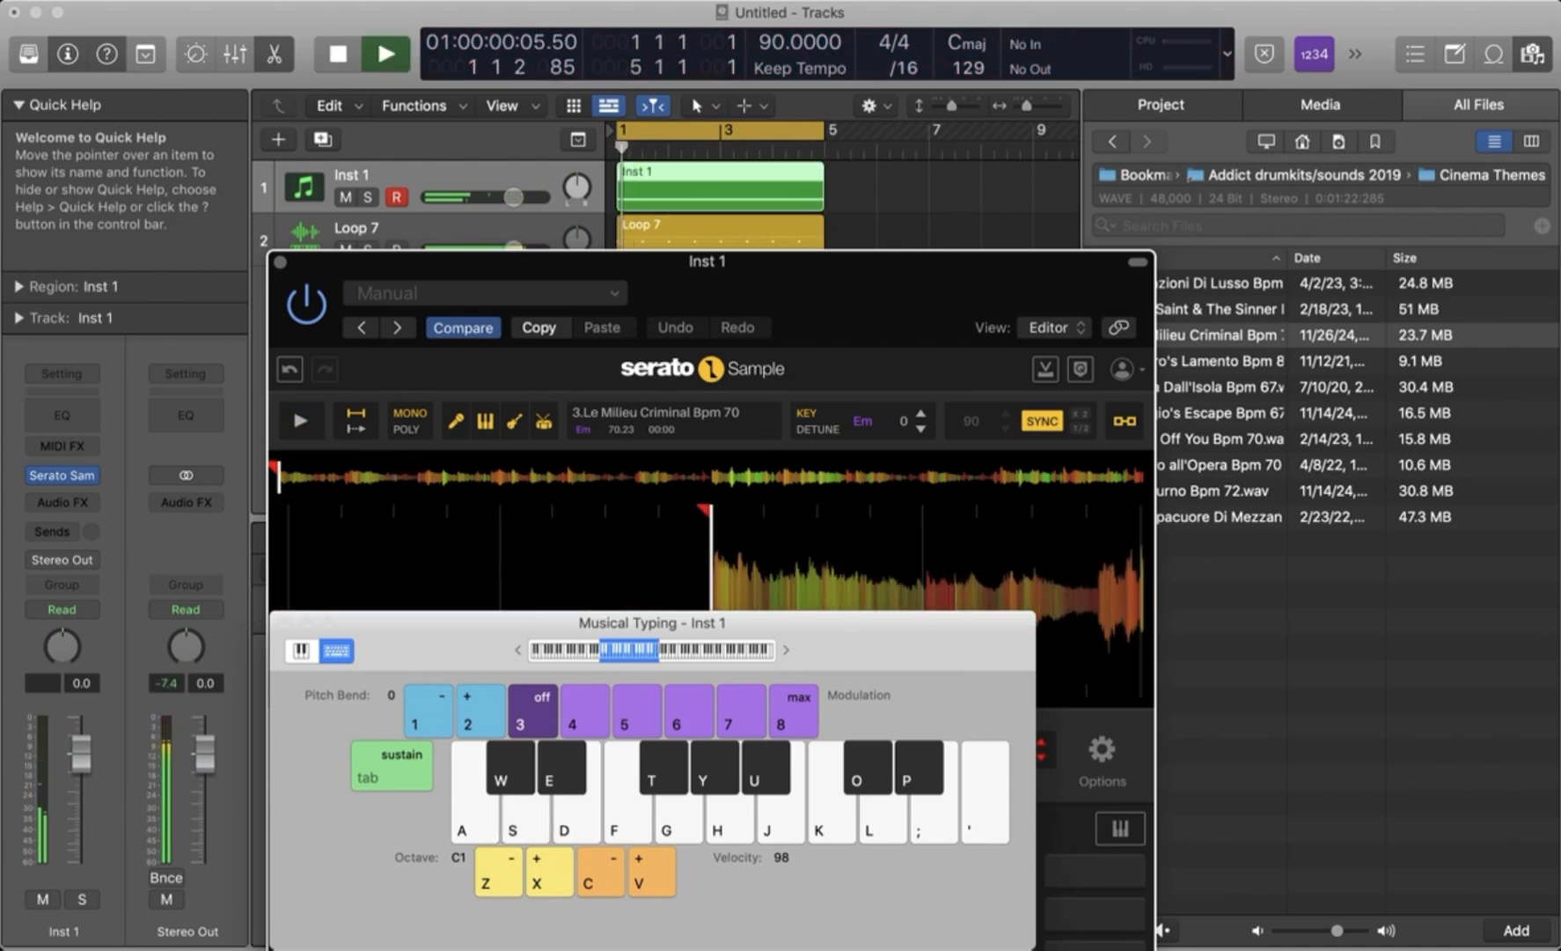
key("space")
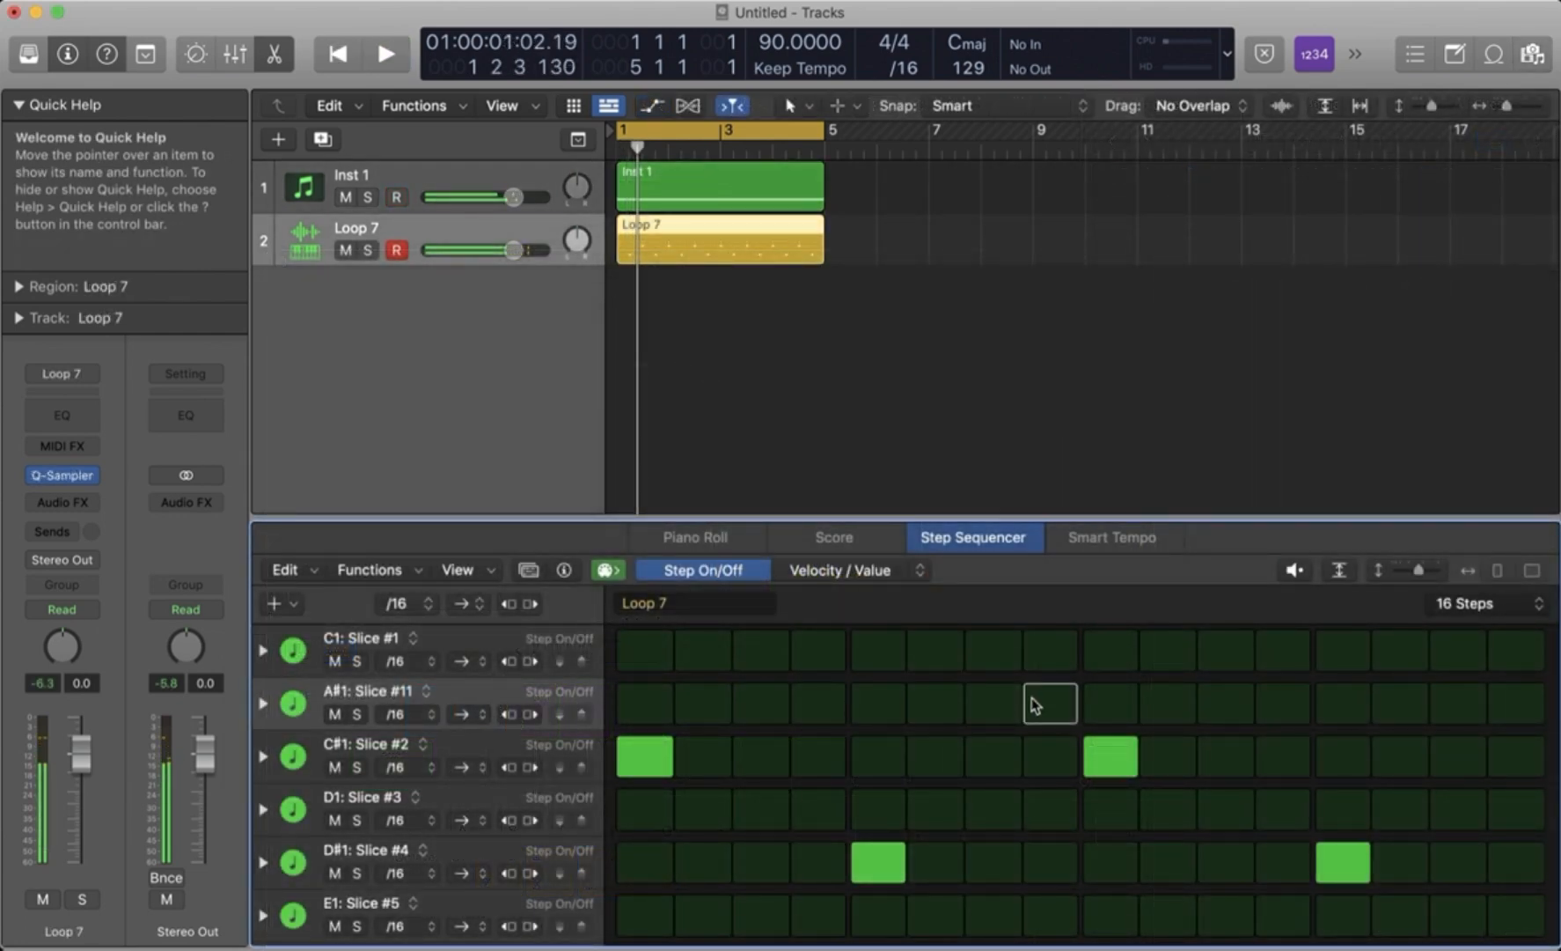
- Turn on step 8 of the A#1: Slice #11 row and listen to the pattern with the sample
left_click(1050, 703)
key("space")
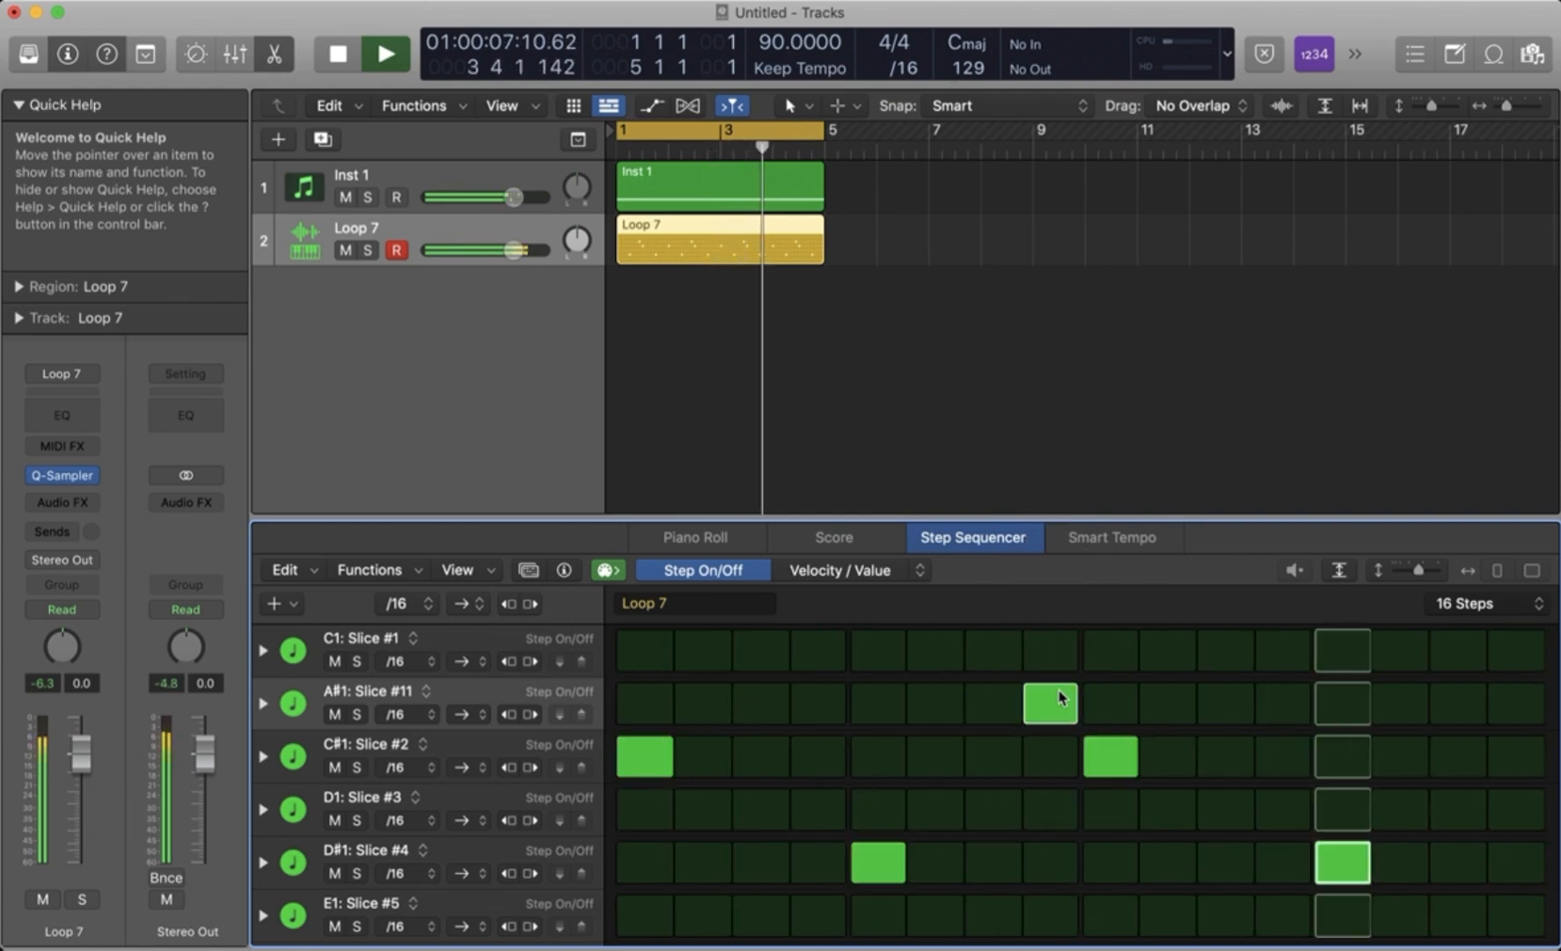
key("space")
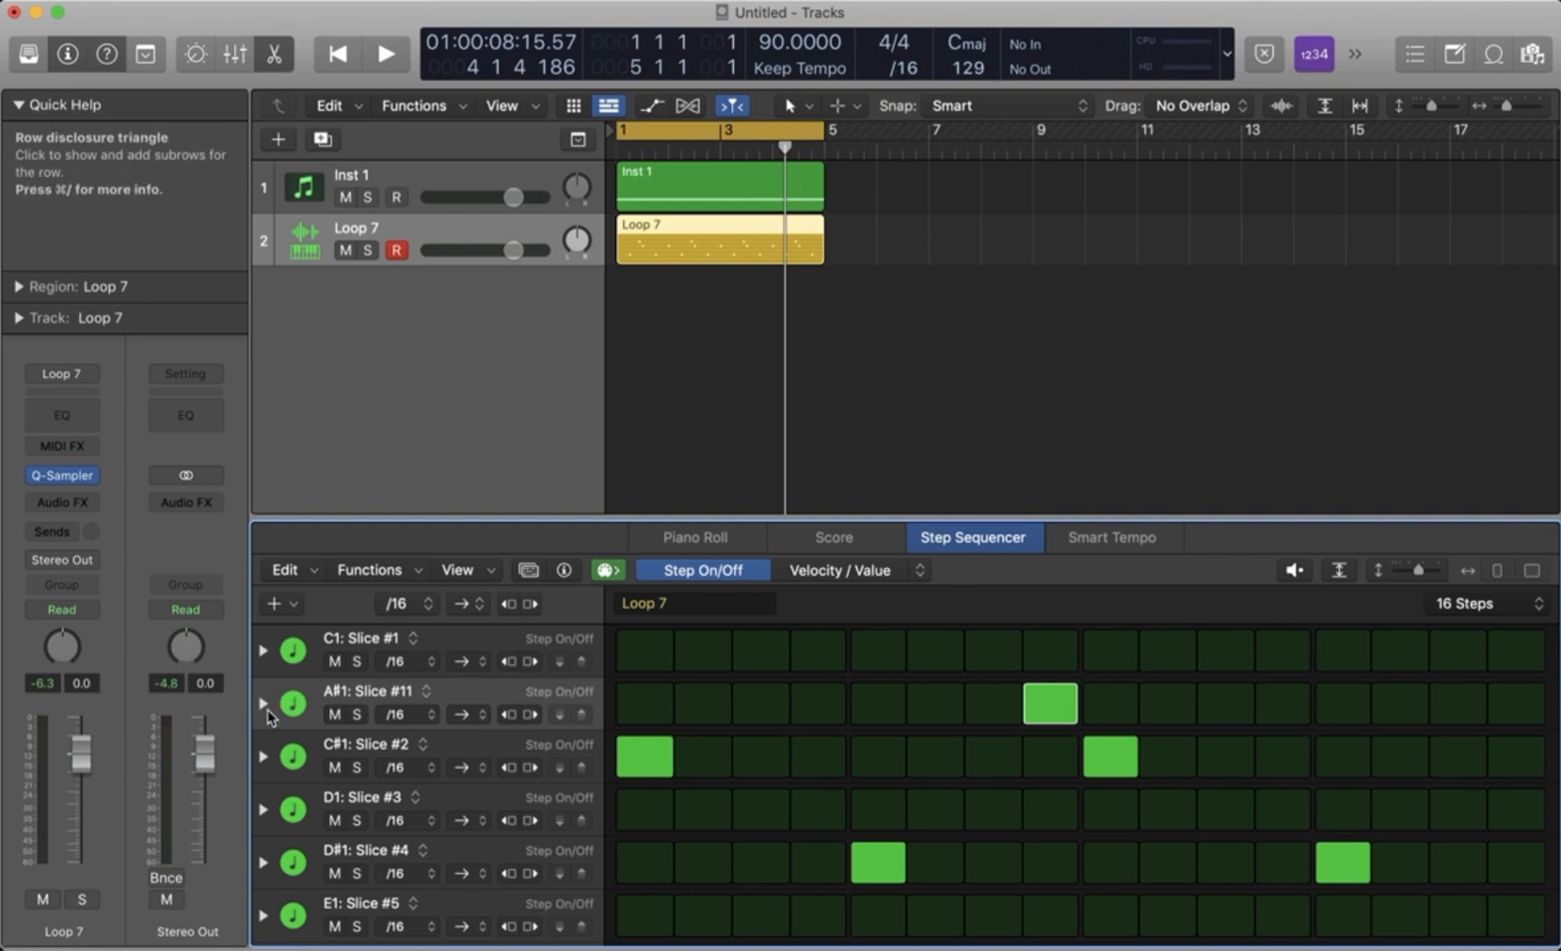
- Expand the A#1: Slice #11 row and set the velocity of its step 8 hit to 46
left_click(263, 703)
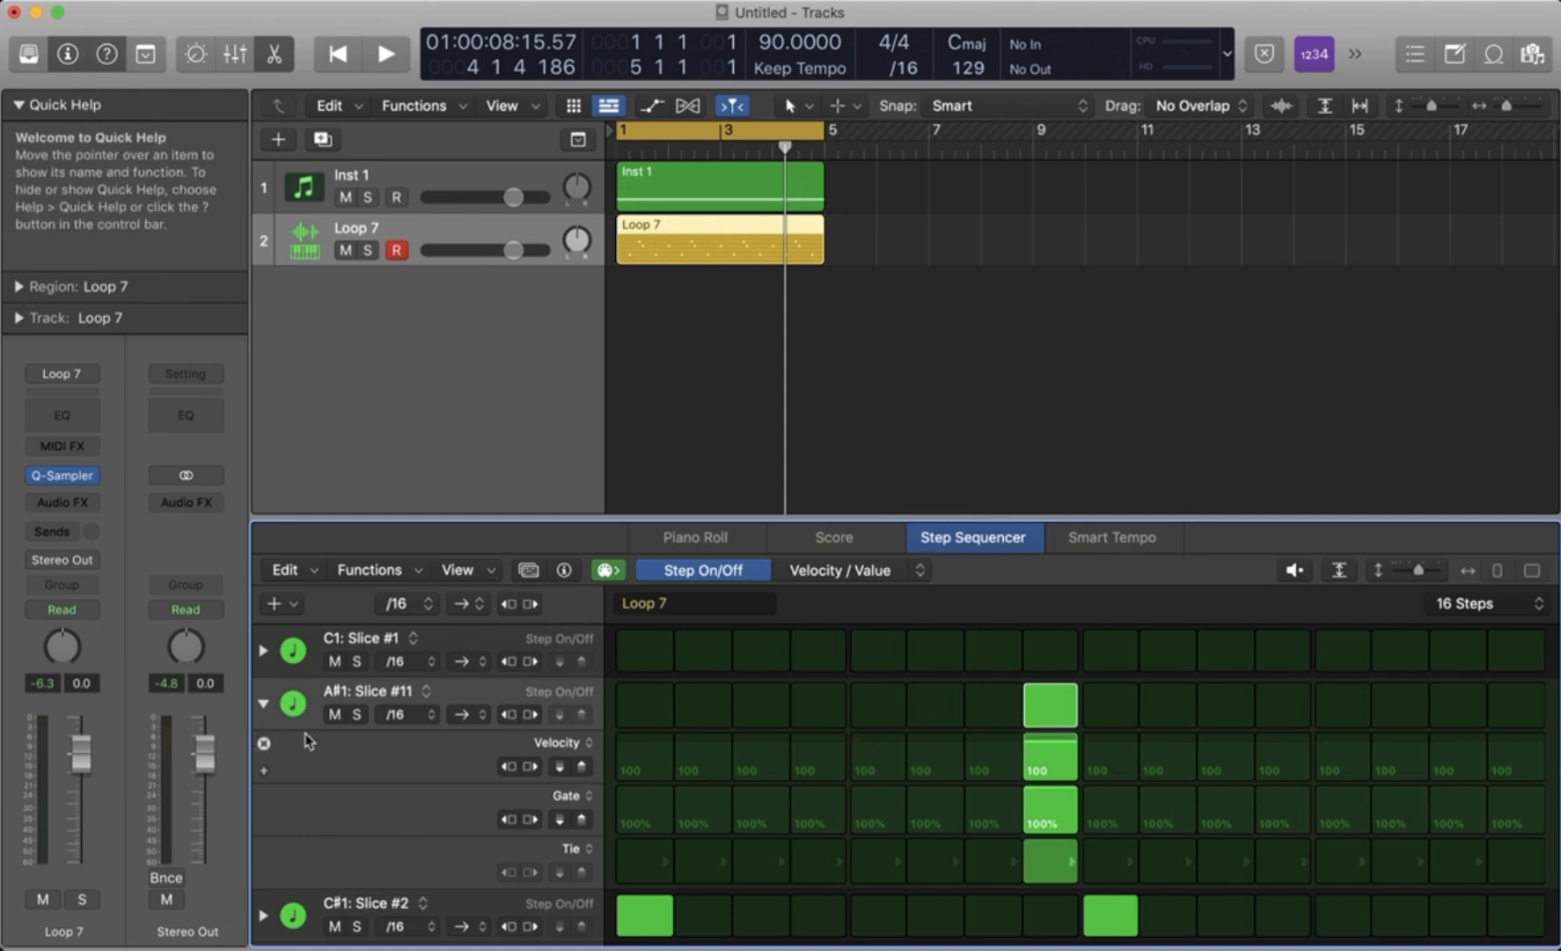
left_click(263, 703)
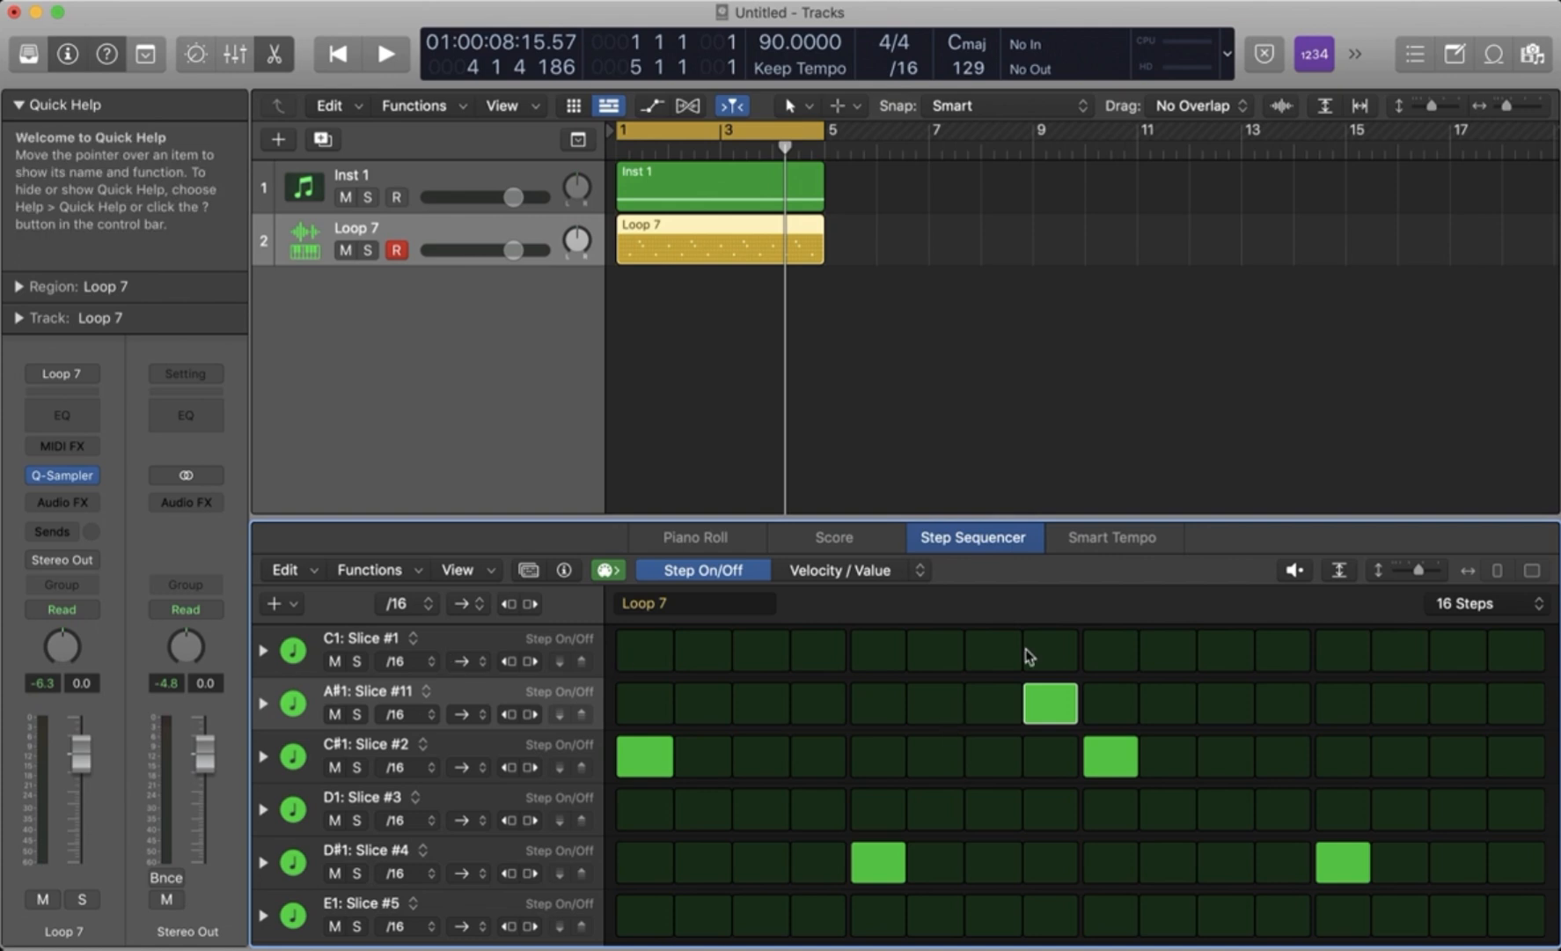
left_click(264, 703)
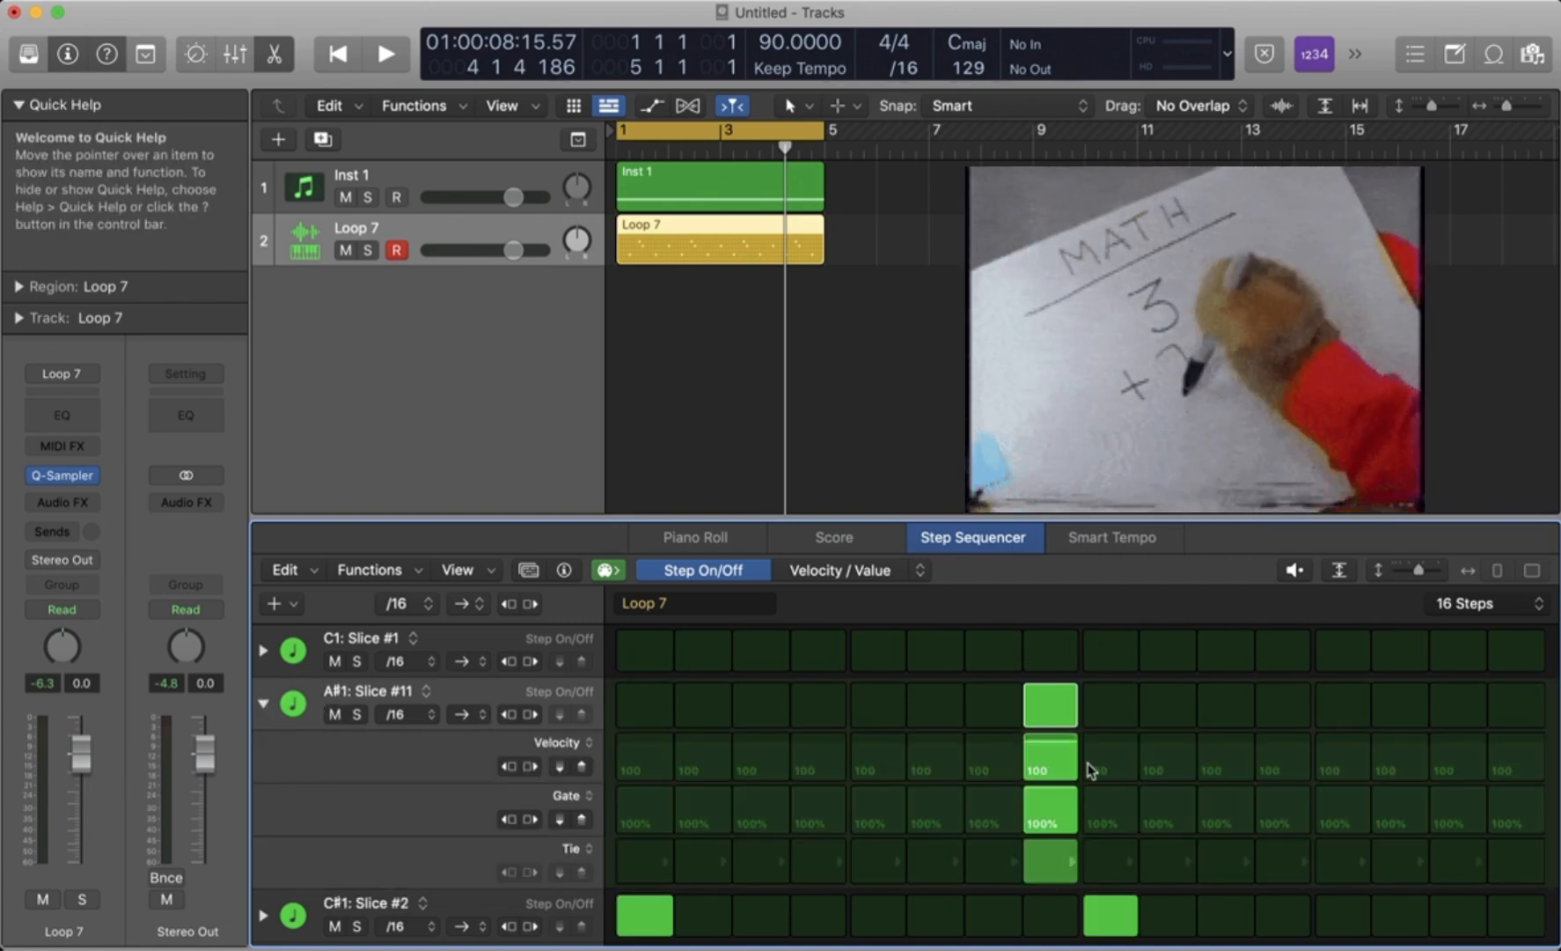
left_click_drag(1050, 766, 1050, 767)
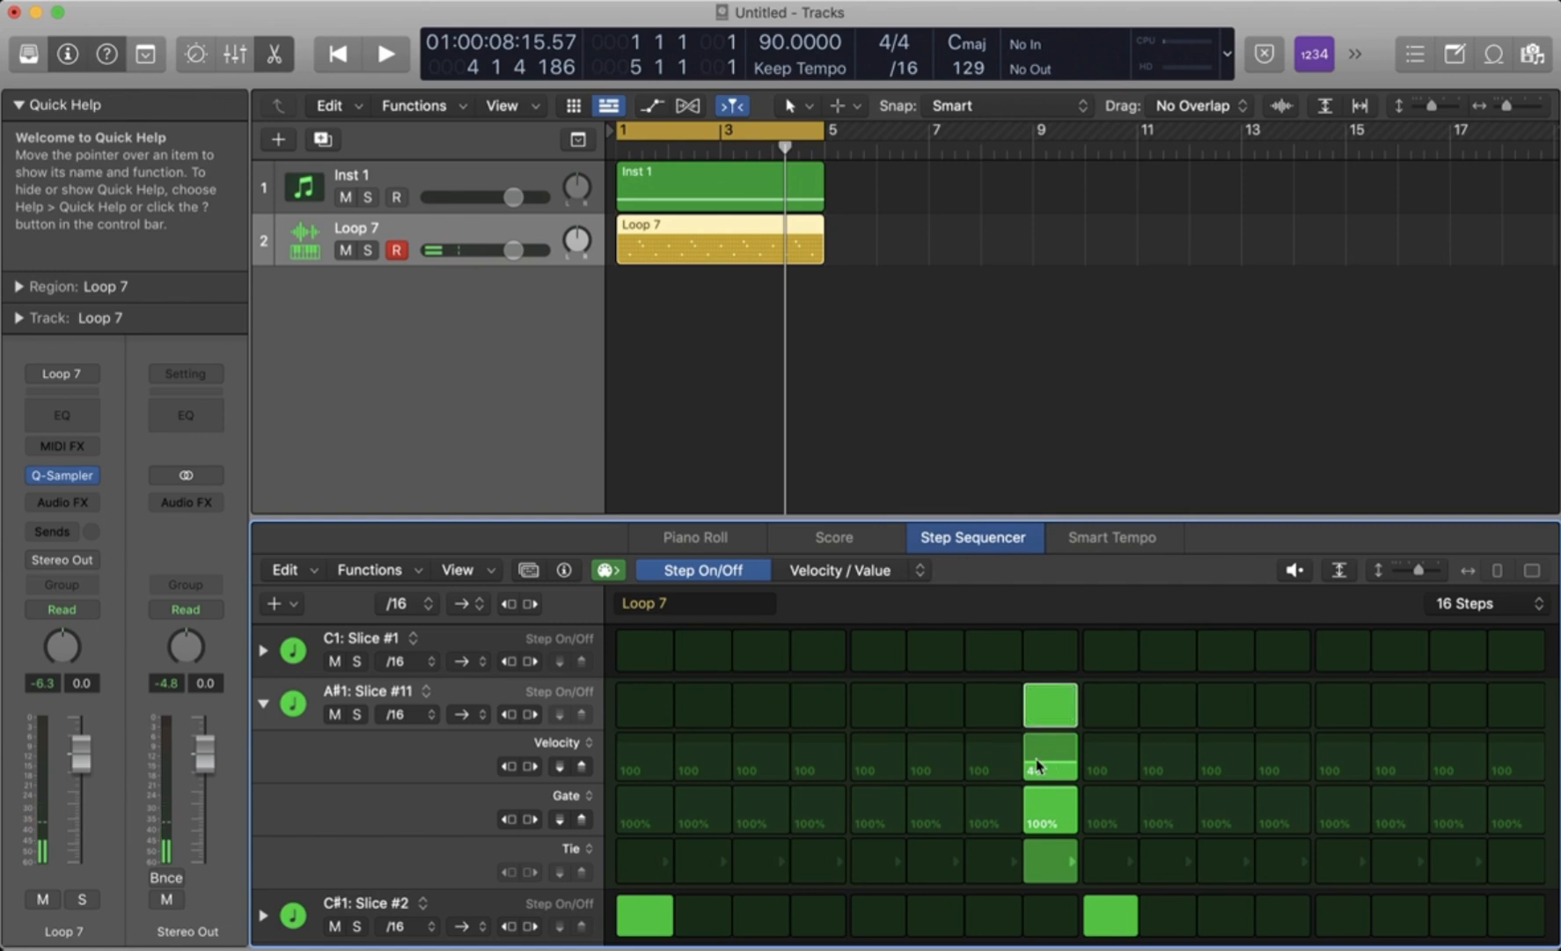
- Change the Slice #11 Tie subrow to Start Offset, set step 8 to 16%, and play the result
left_click(585, 848)
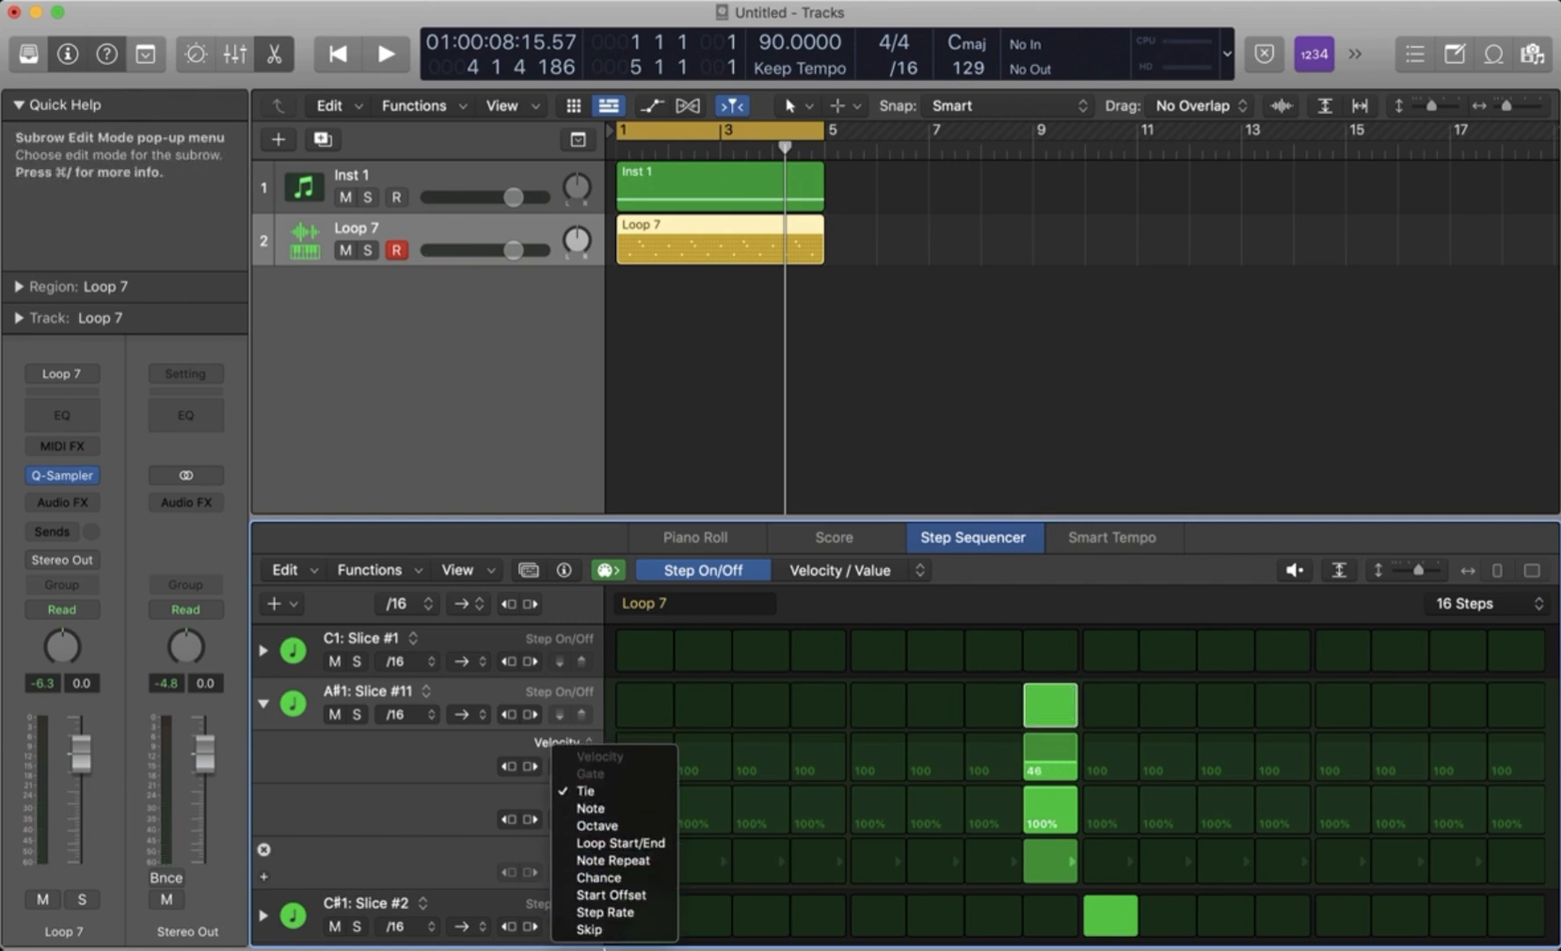
left_click(620, 894)
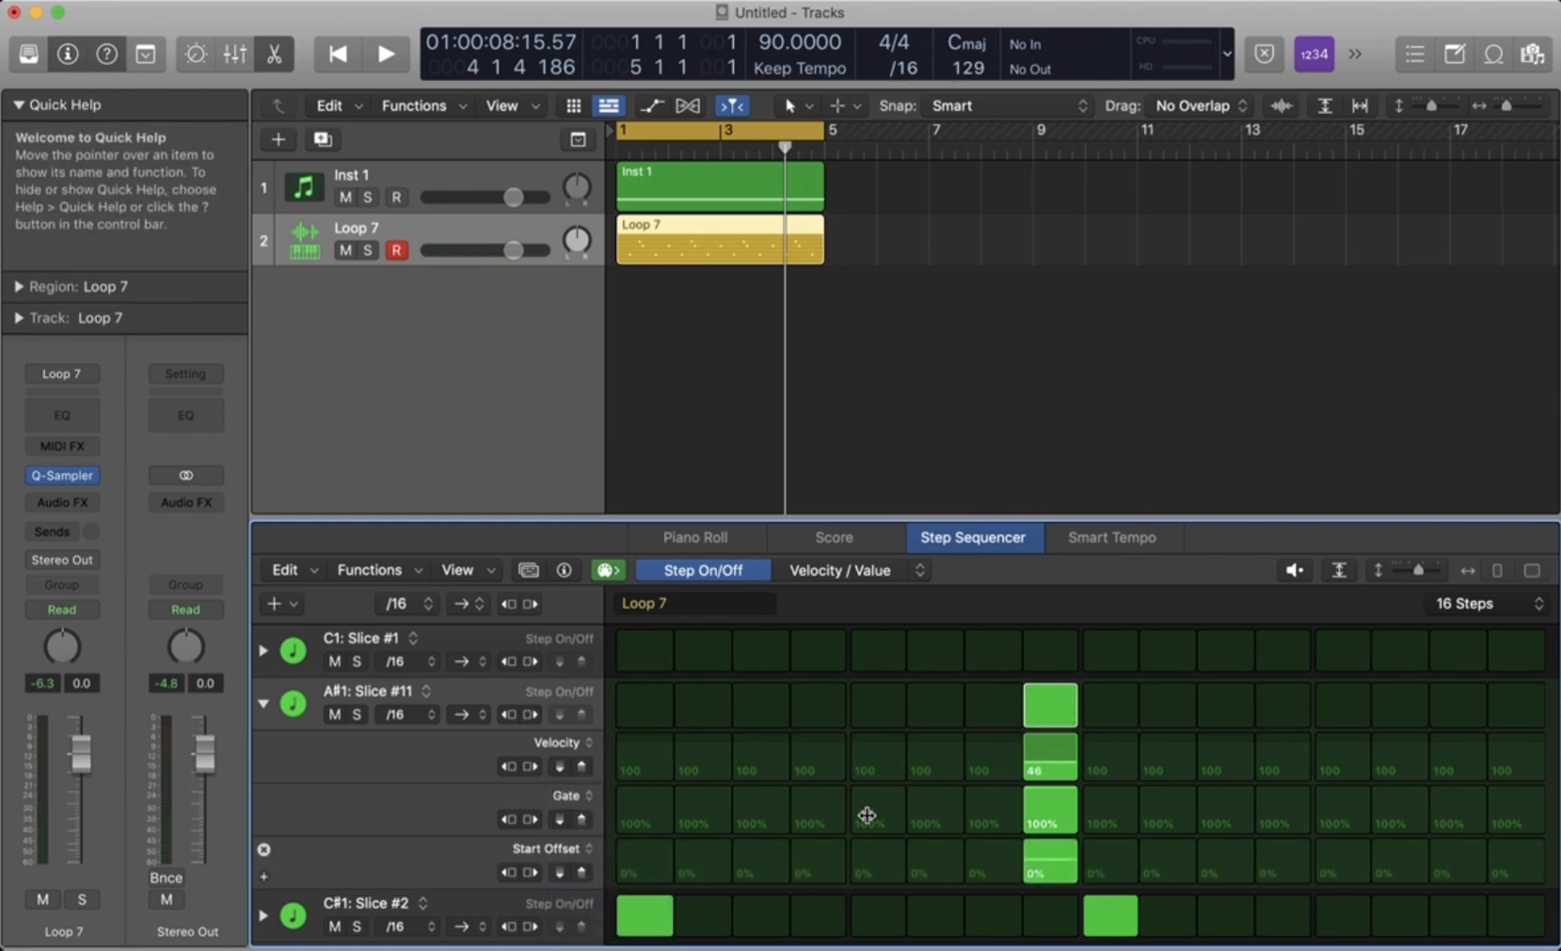
left_click_drag(1030, 873, 1039, 861)
key("space")
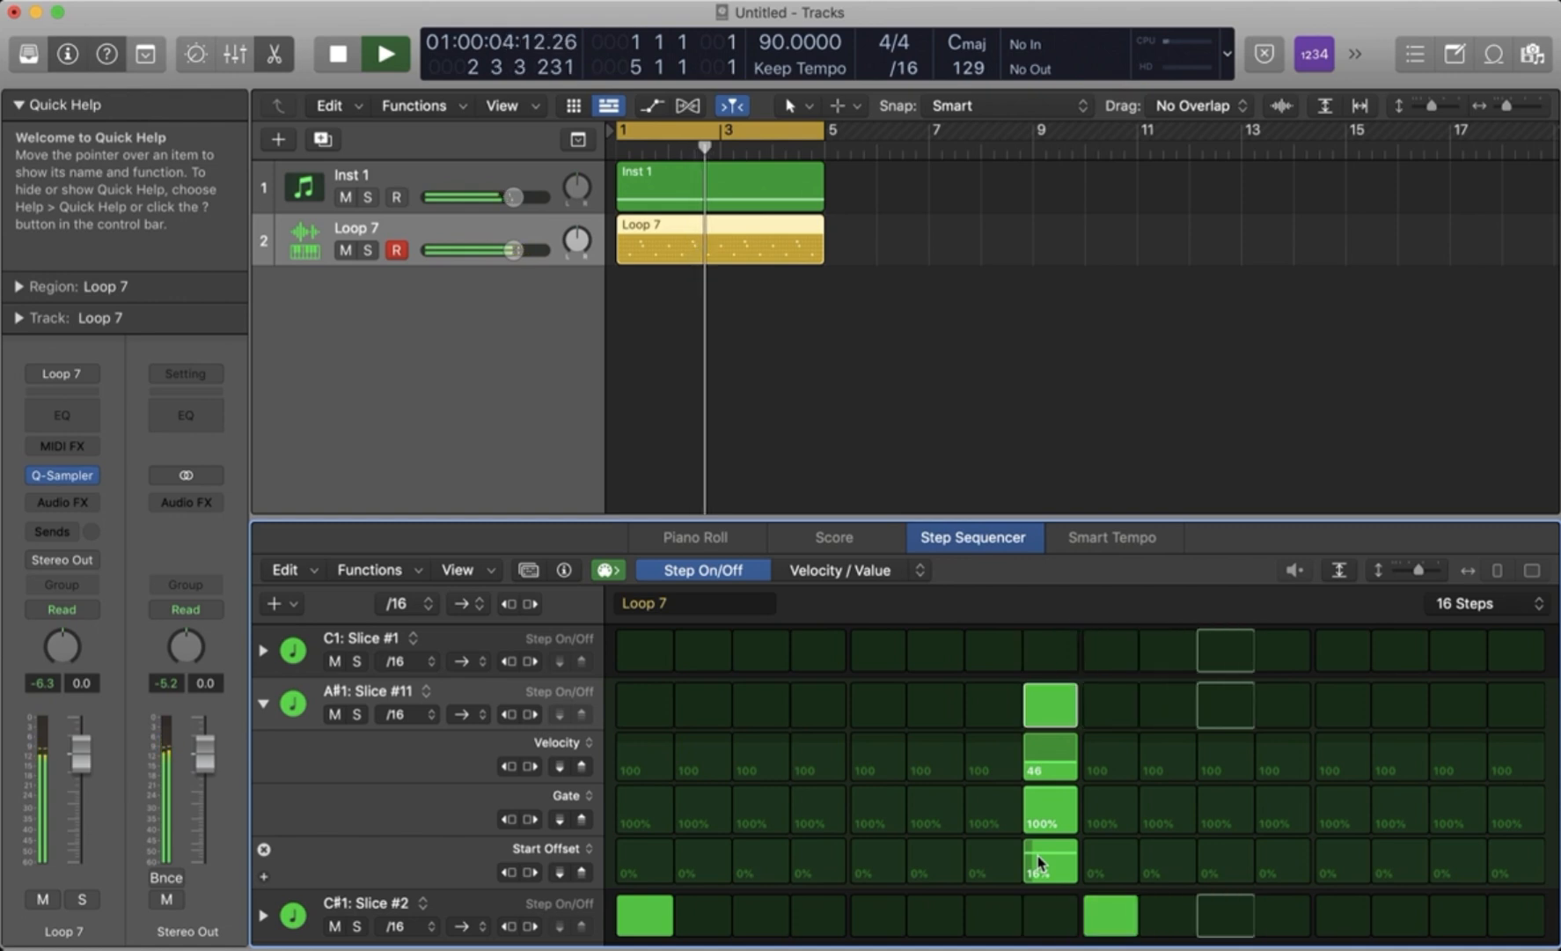
key("space")
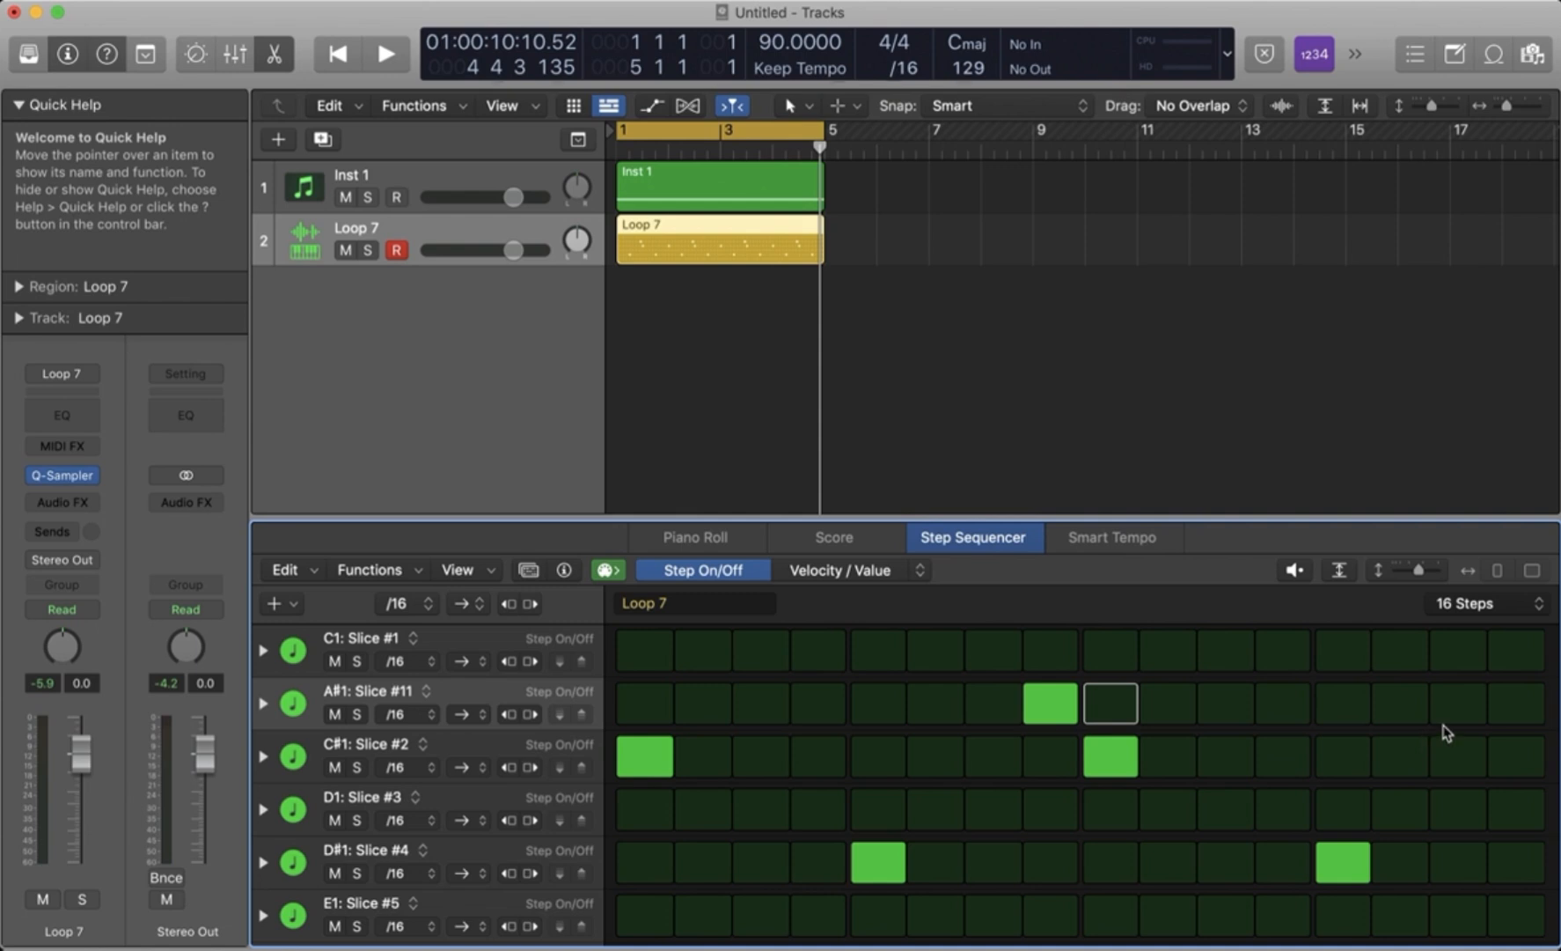
- Turn on step 11 of the A#1: Slice #11 row, set its Start Offset to 23%, and play the pattern
key("space")
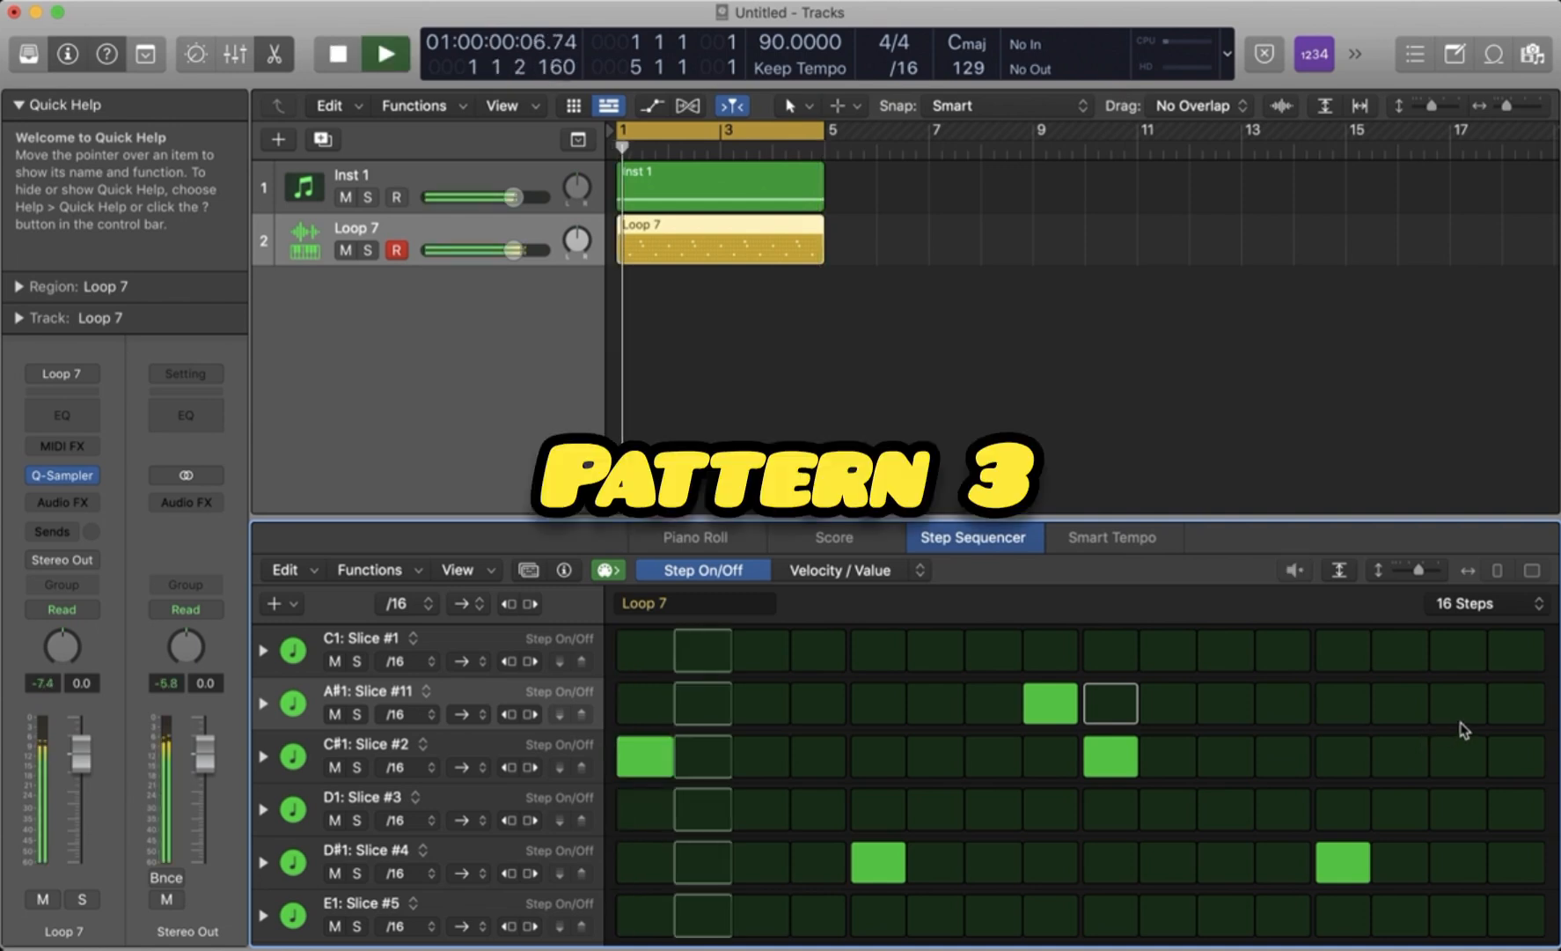
left_click(1225, 704)
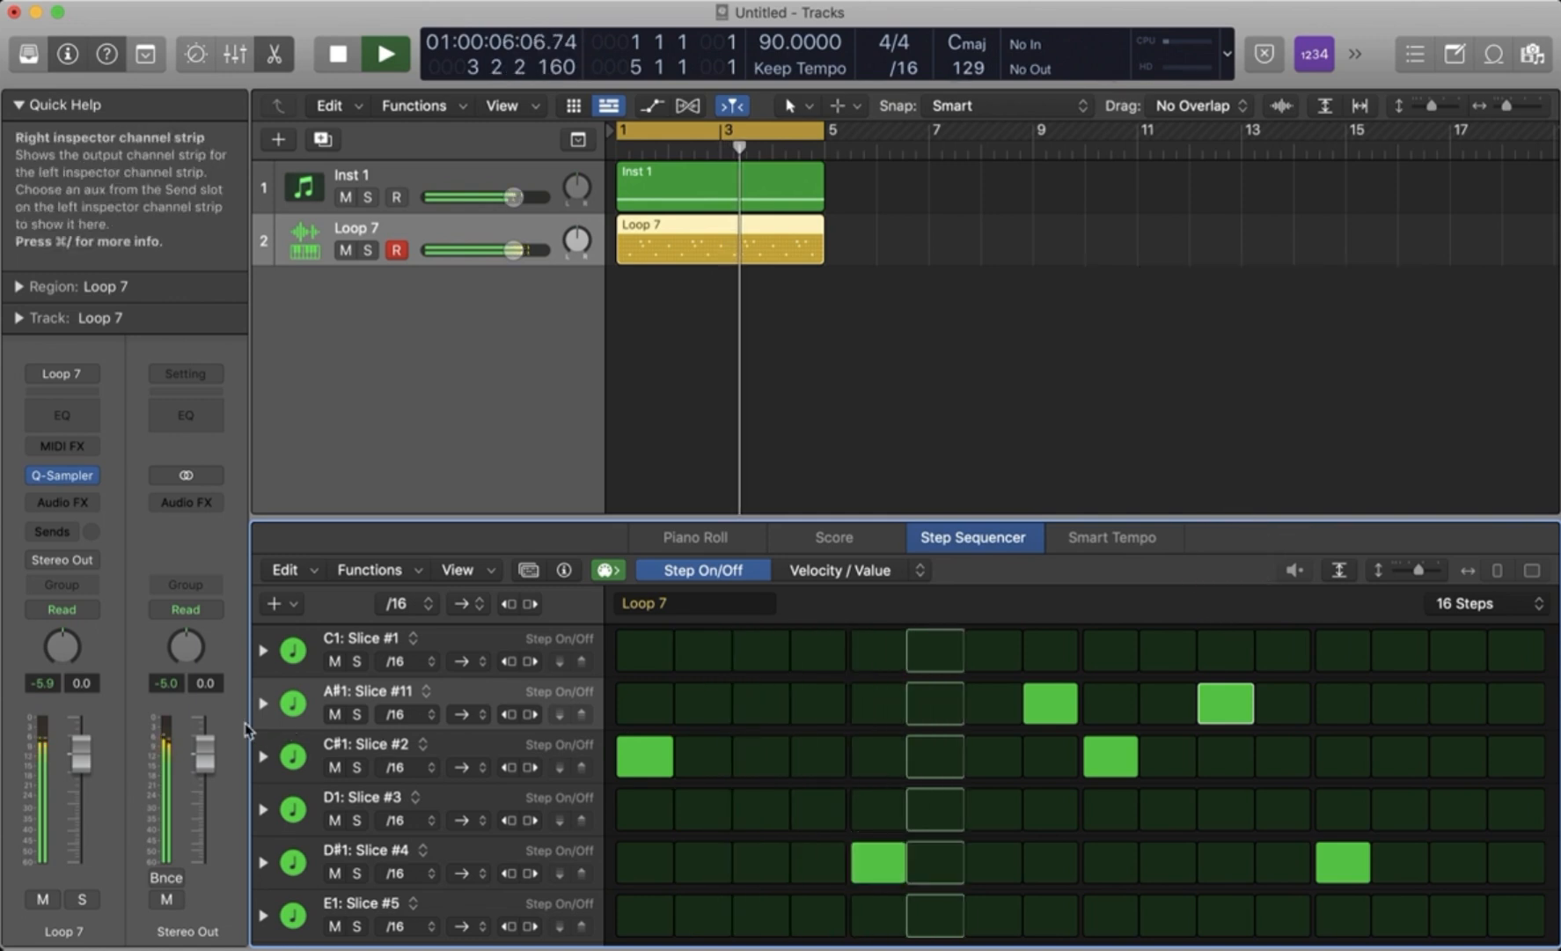
left_click(263, 703)
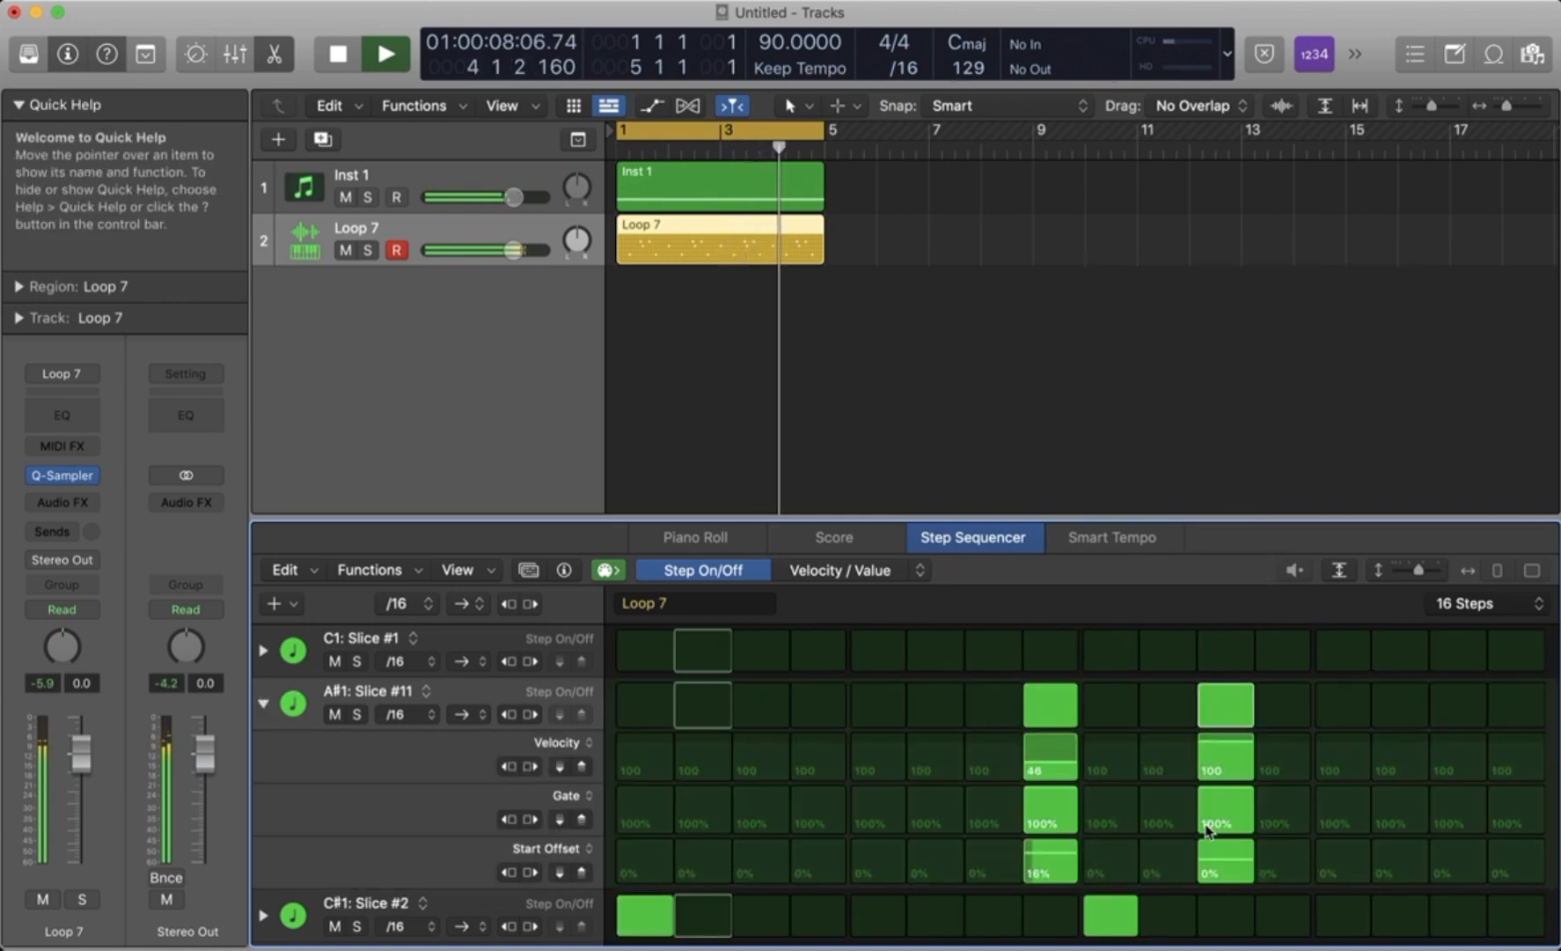
key("space")
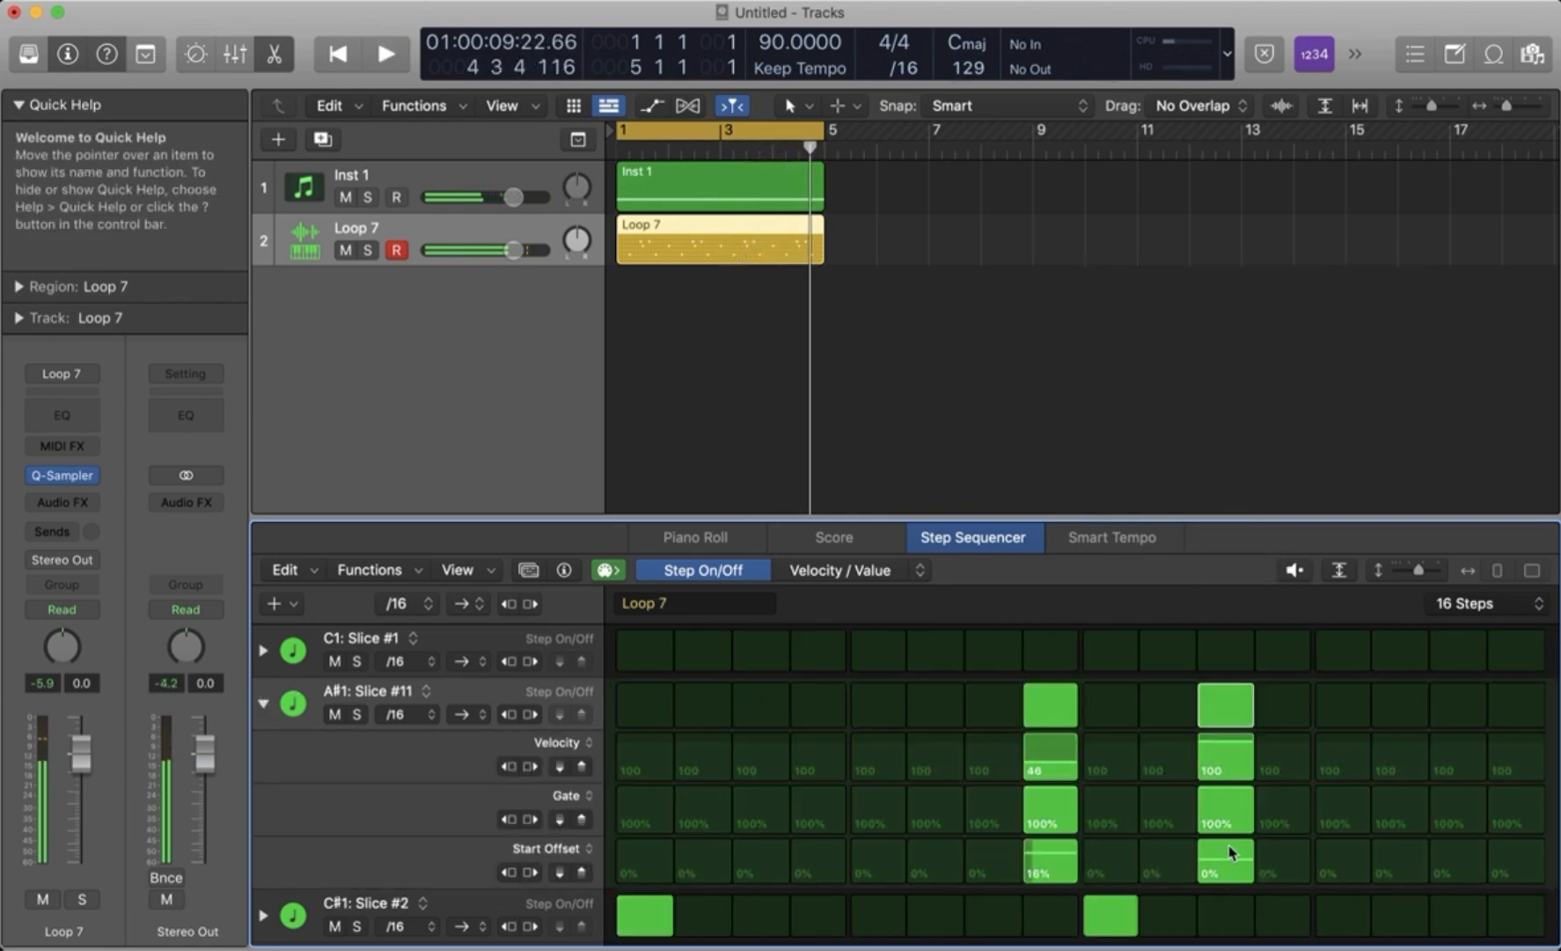
left_click_drag(1206, 872, 1210, 864)
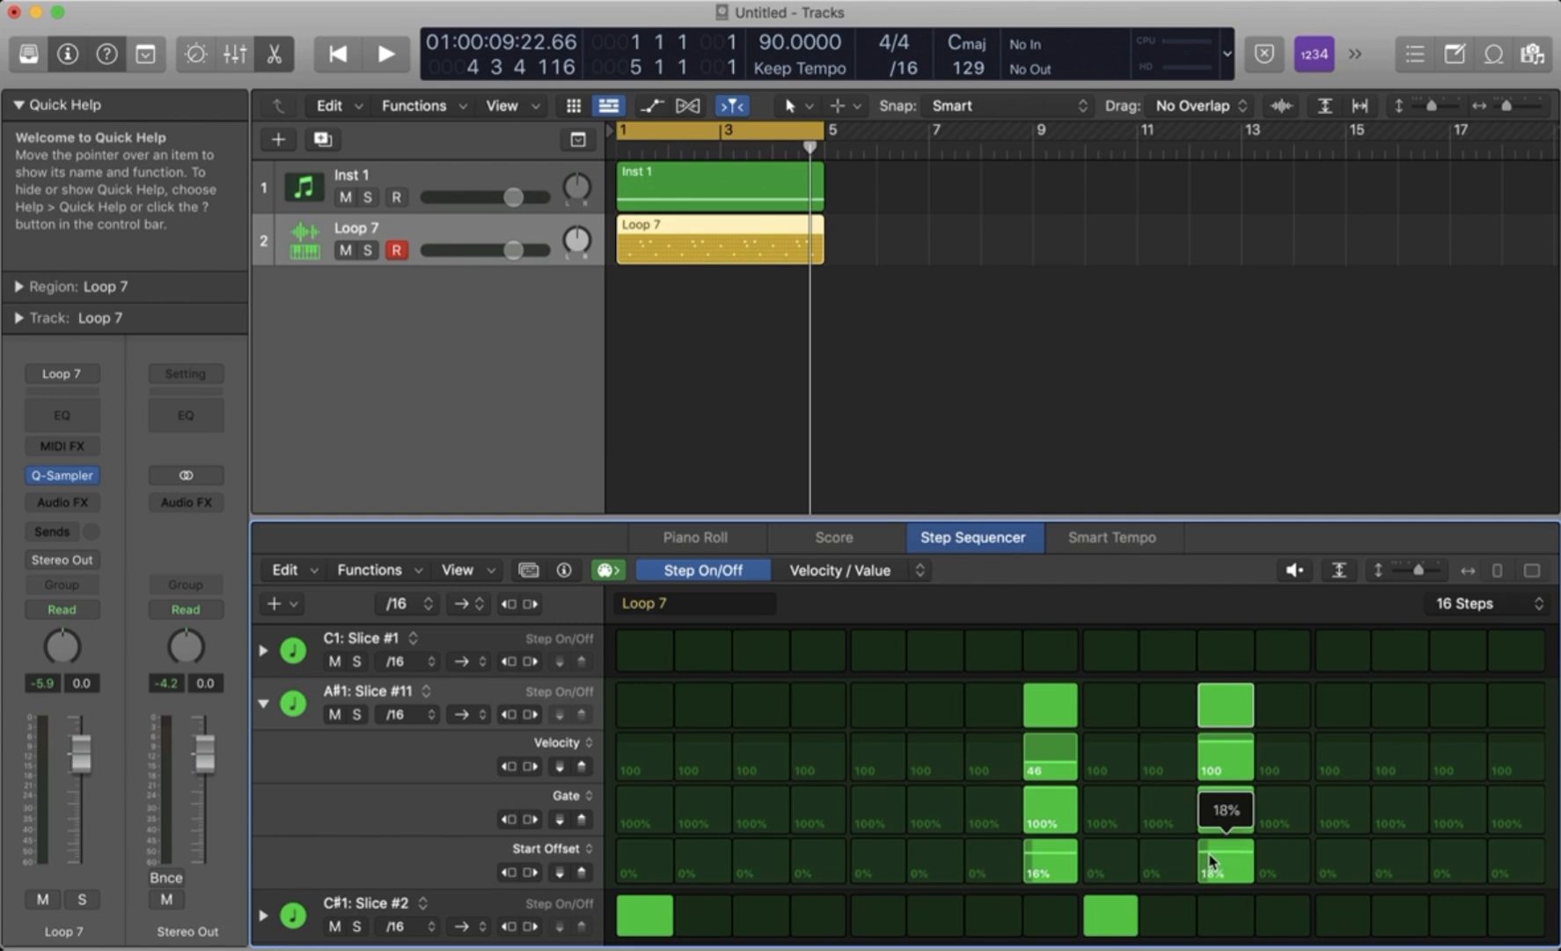
left_click_drag(1210, 860, 1213, 851)
key("space")
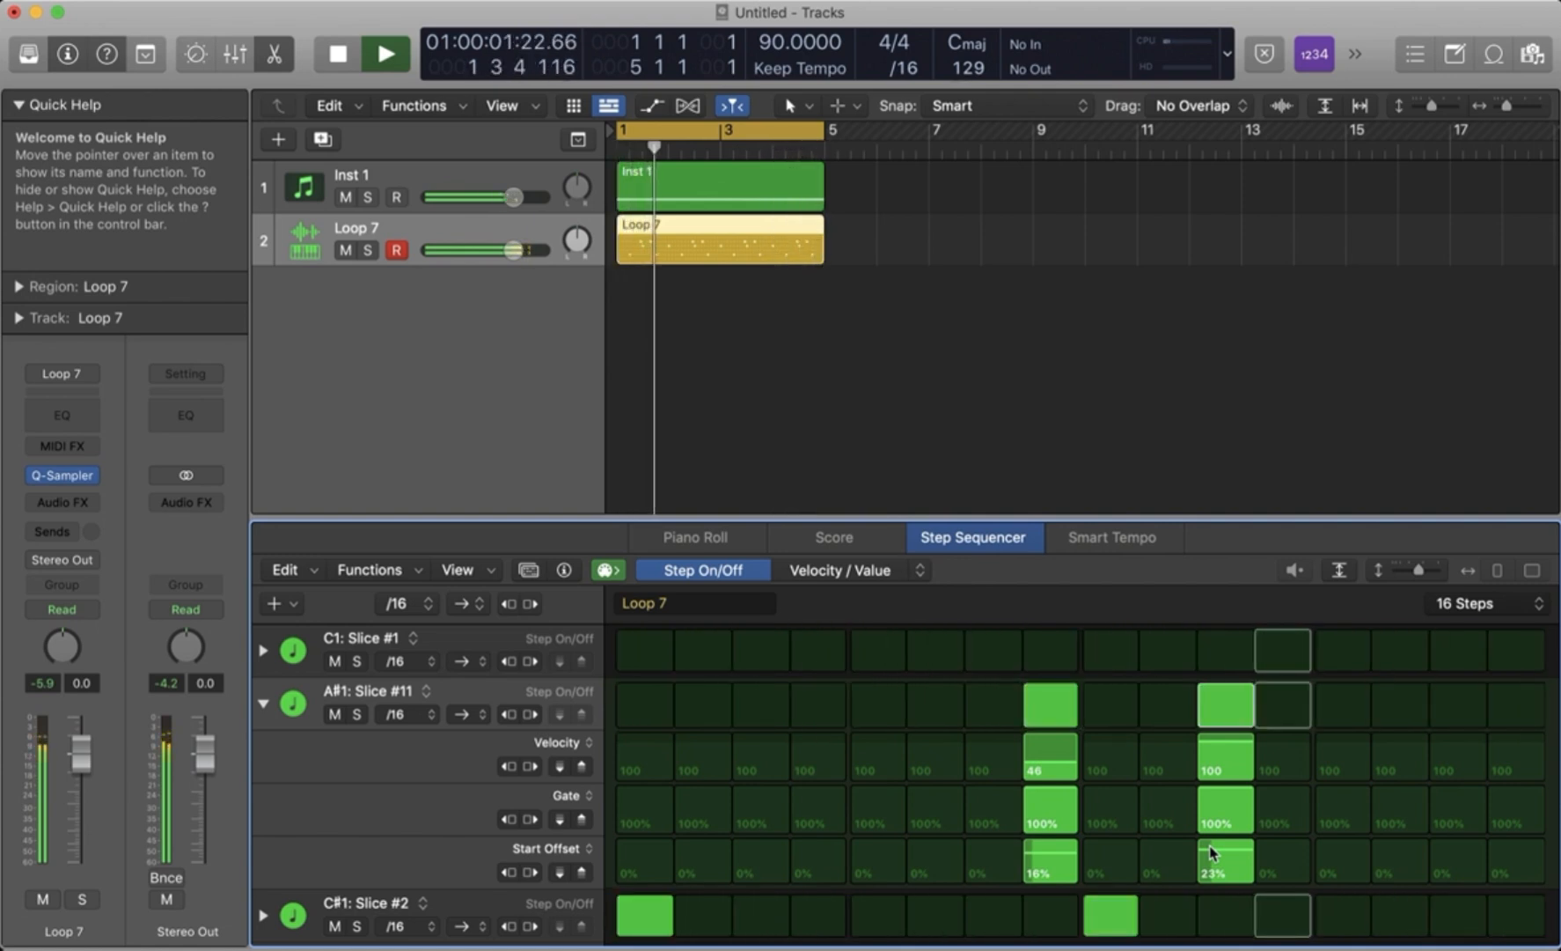
key("space")
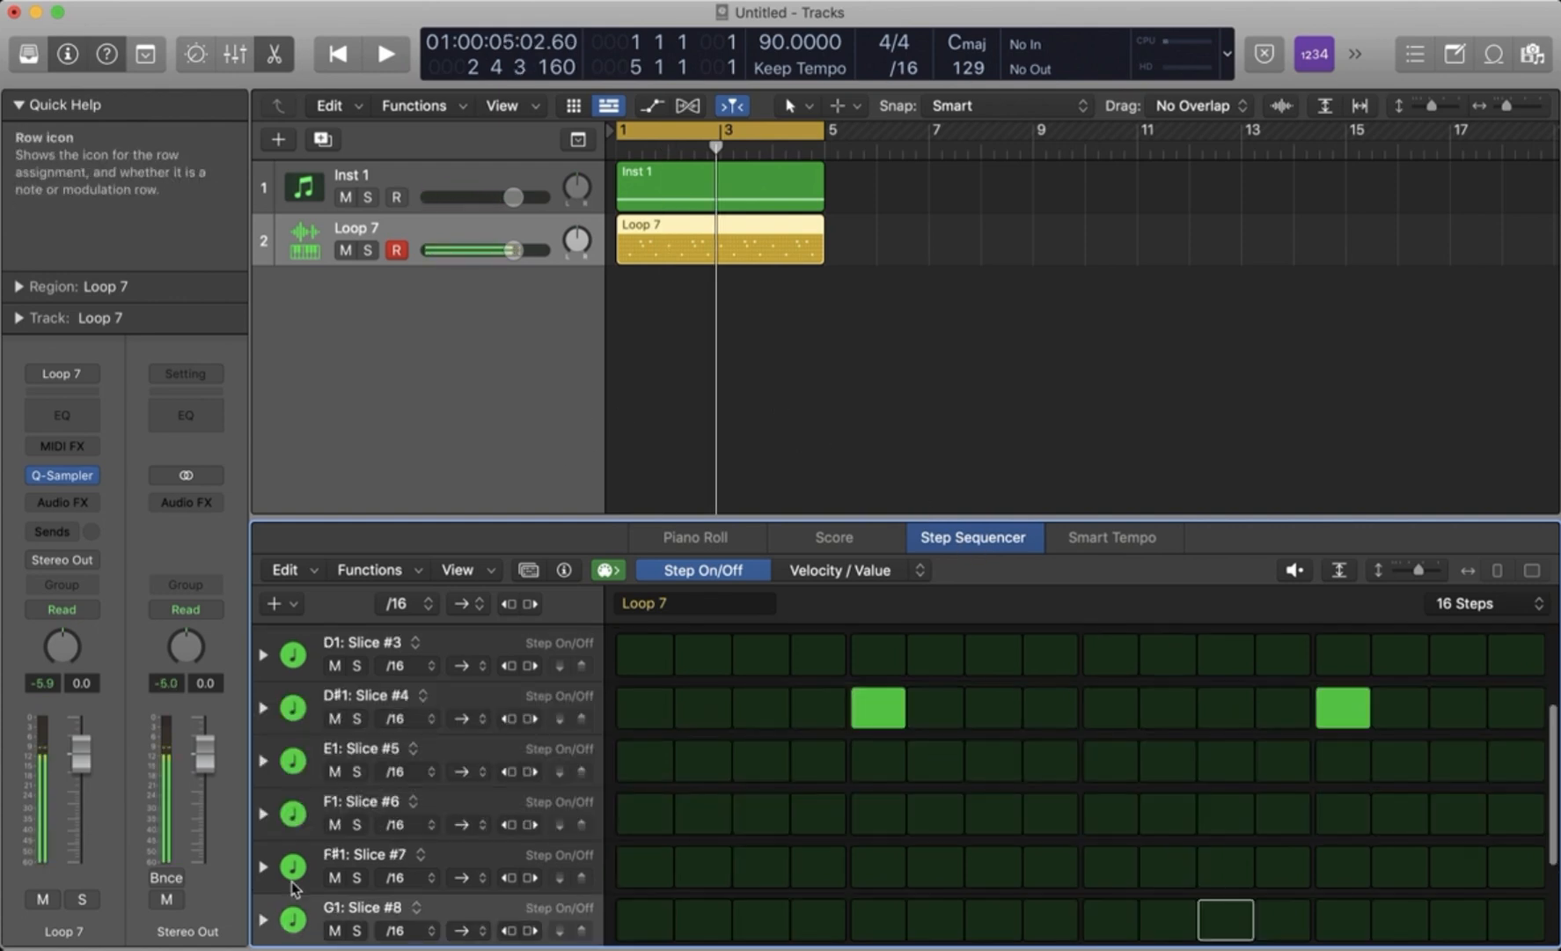
- Audition the F#1: Slice #7 sound, turn on step 3 of its row, and play the pattern with the sample
left_click(295, 869)
key("space")
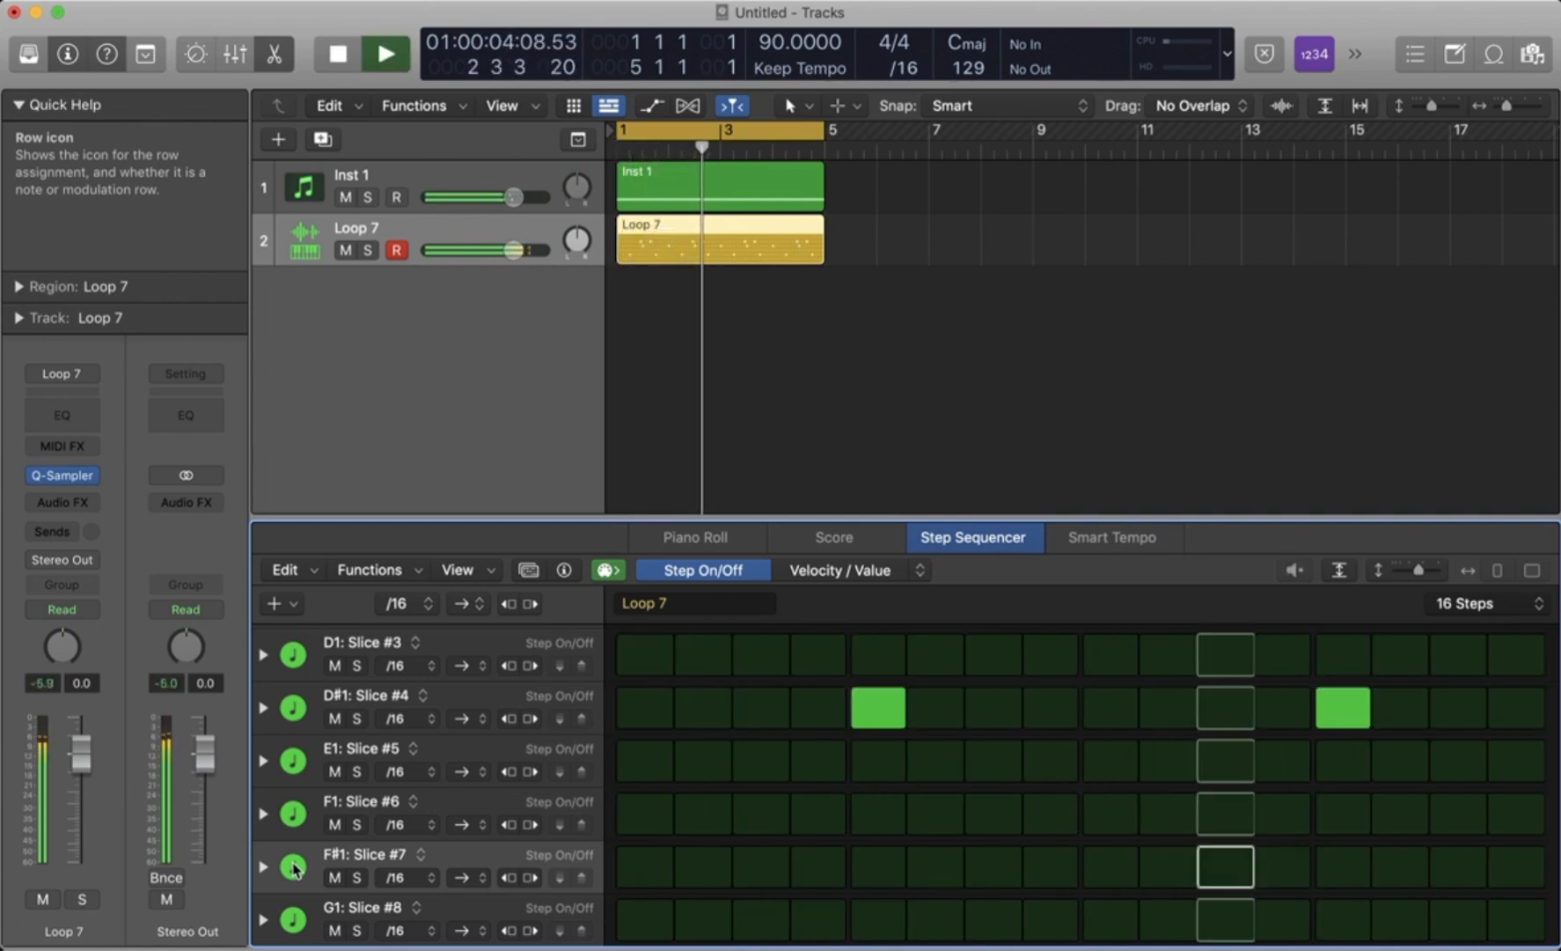
key("space")
key("space")
key("space")
key("space")
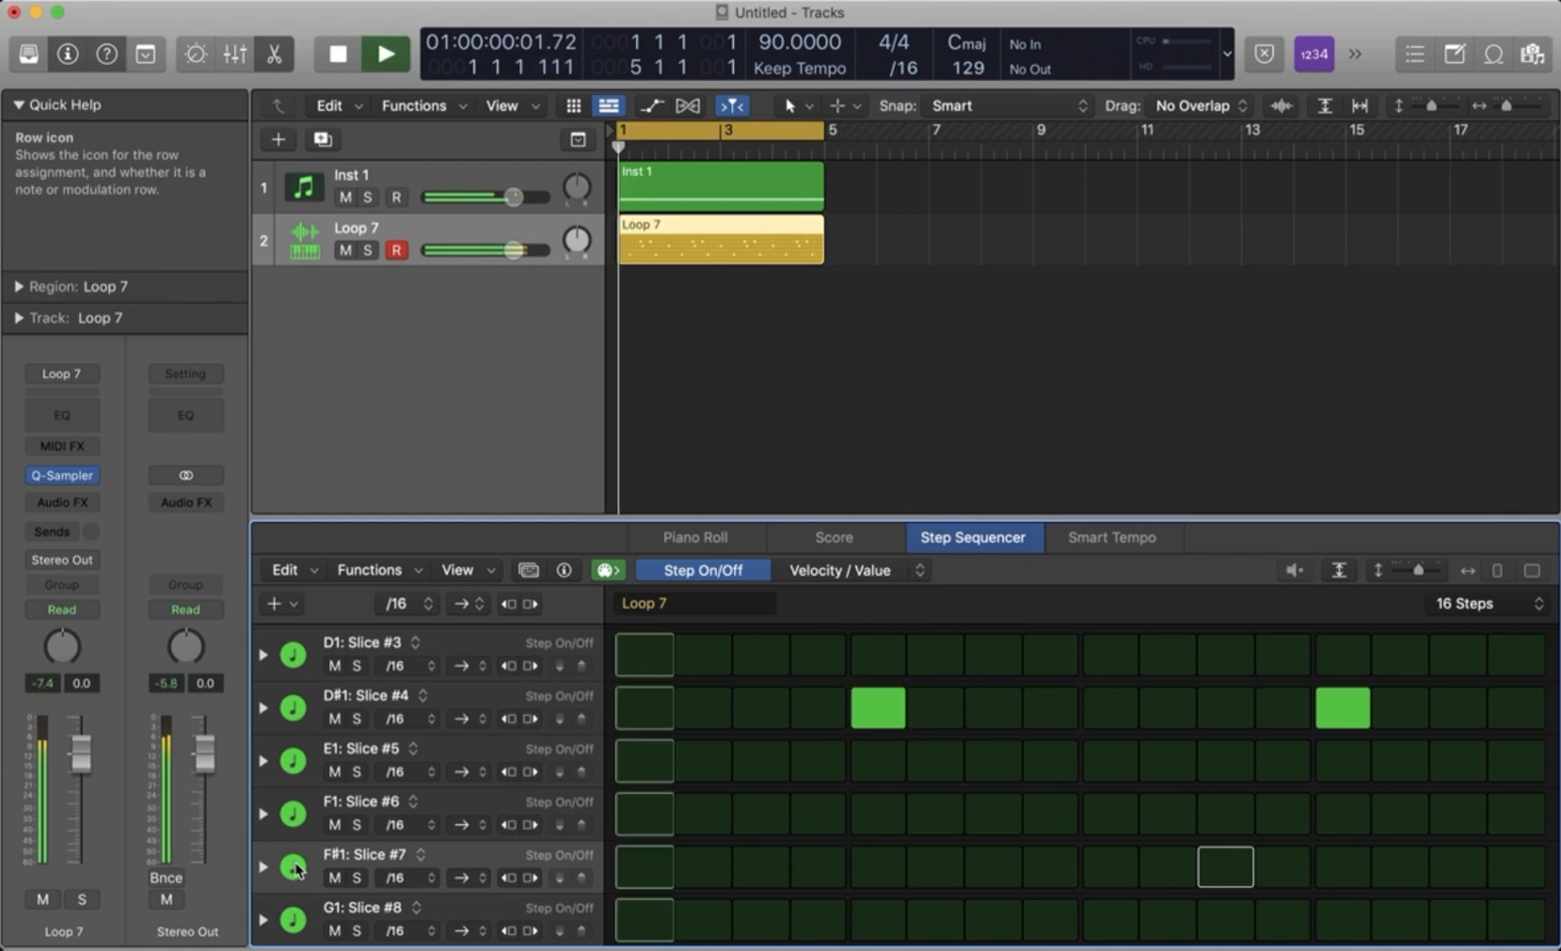
key("space")
left_click(762, 871)
key("space")
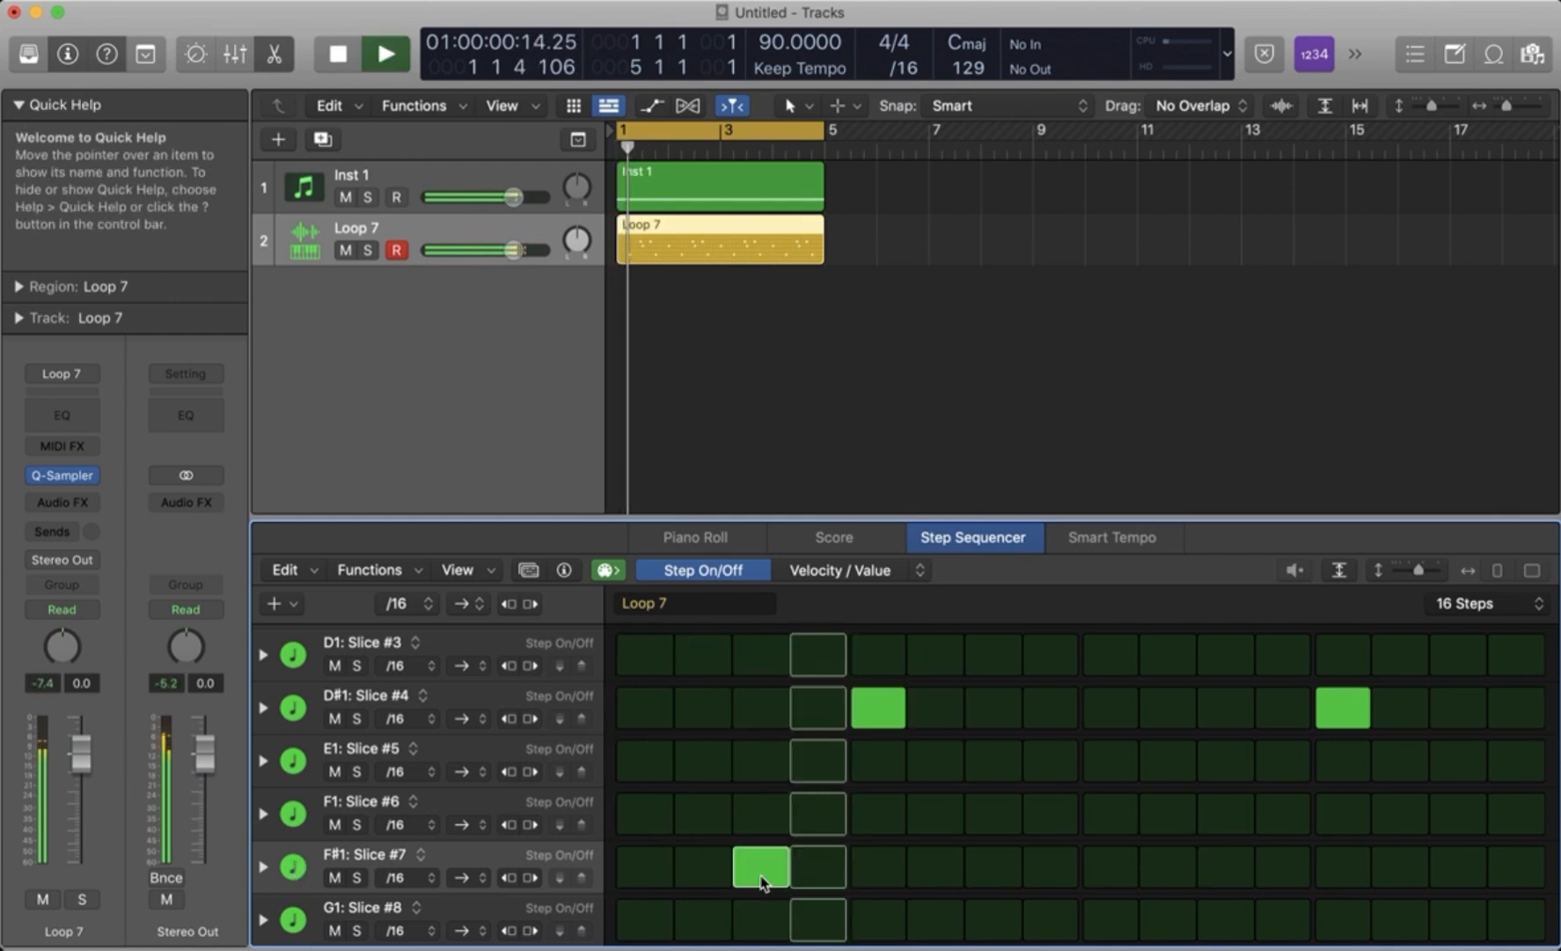
- Change the F#1: Slice #7 row's Tie subrow to Start Offset, set step 3 to 17%, play the result, and collapse the row
left_click(263, 866)
scroll(610, 871, "down", 2)
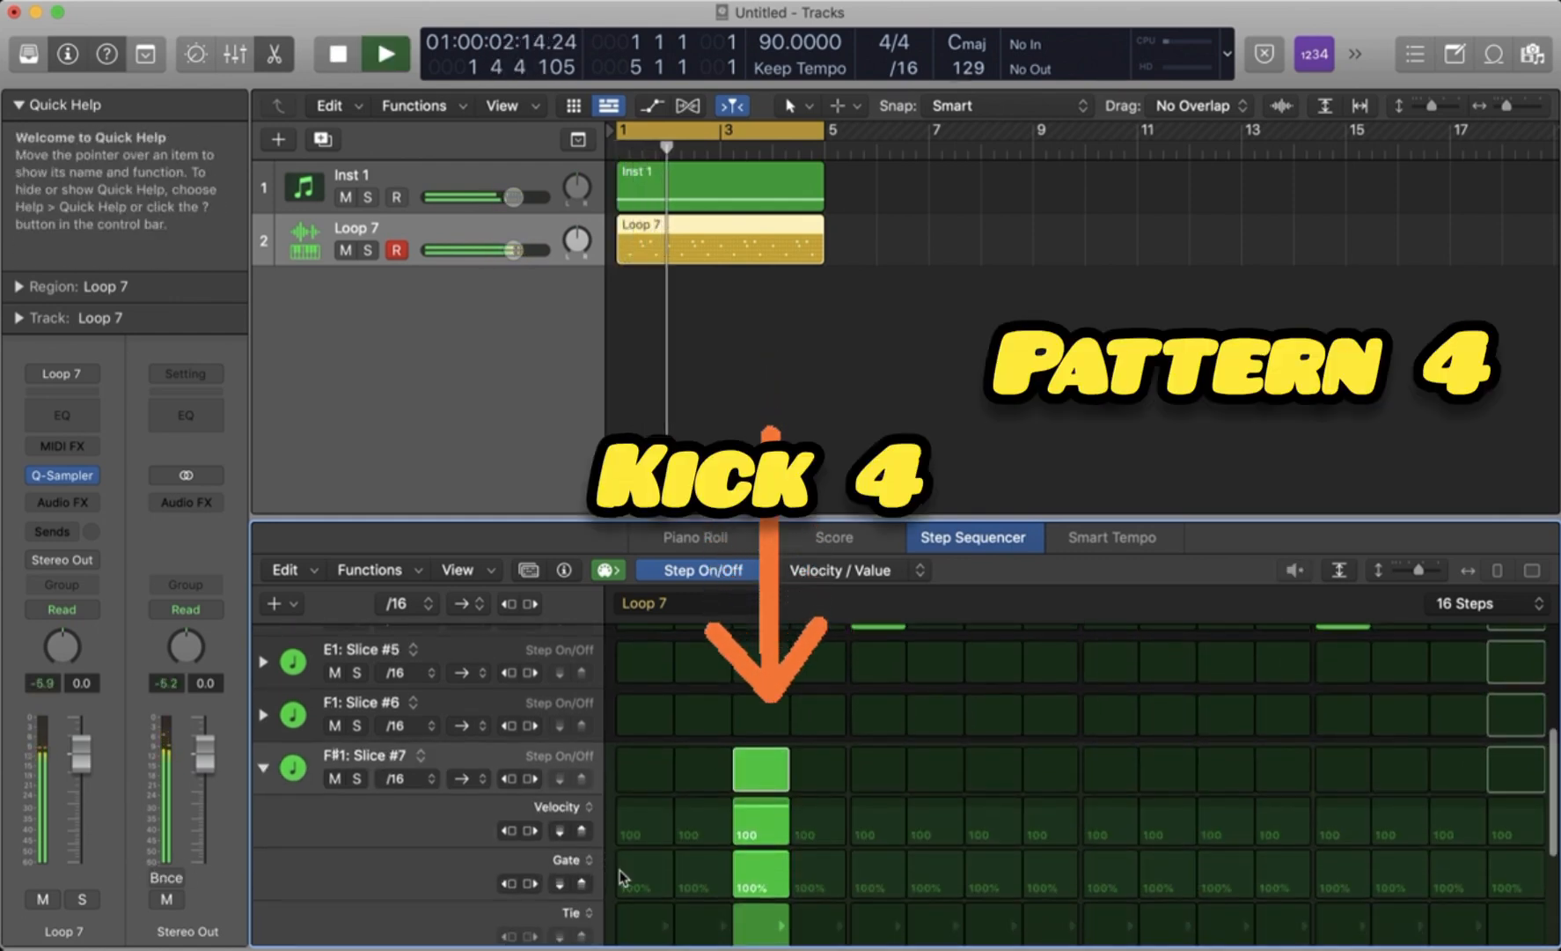
scroll(759, 824, "down", 2)
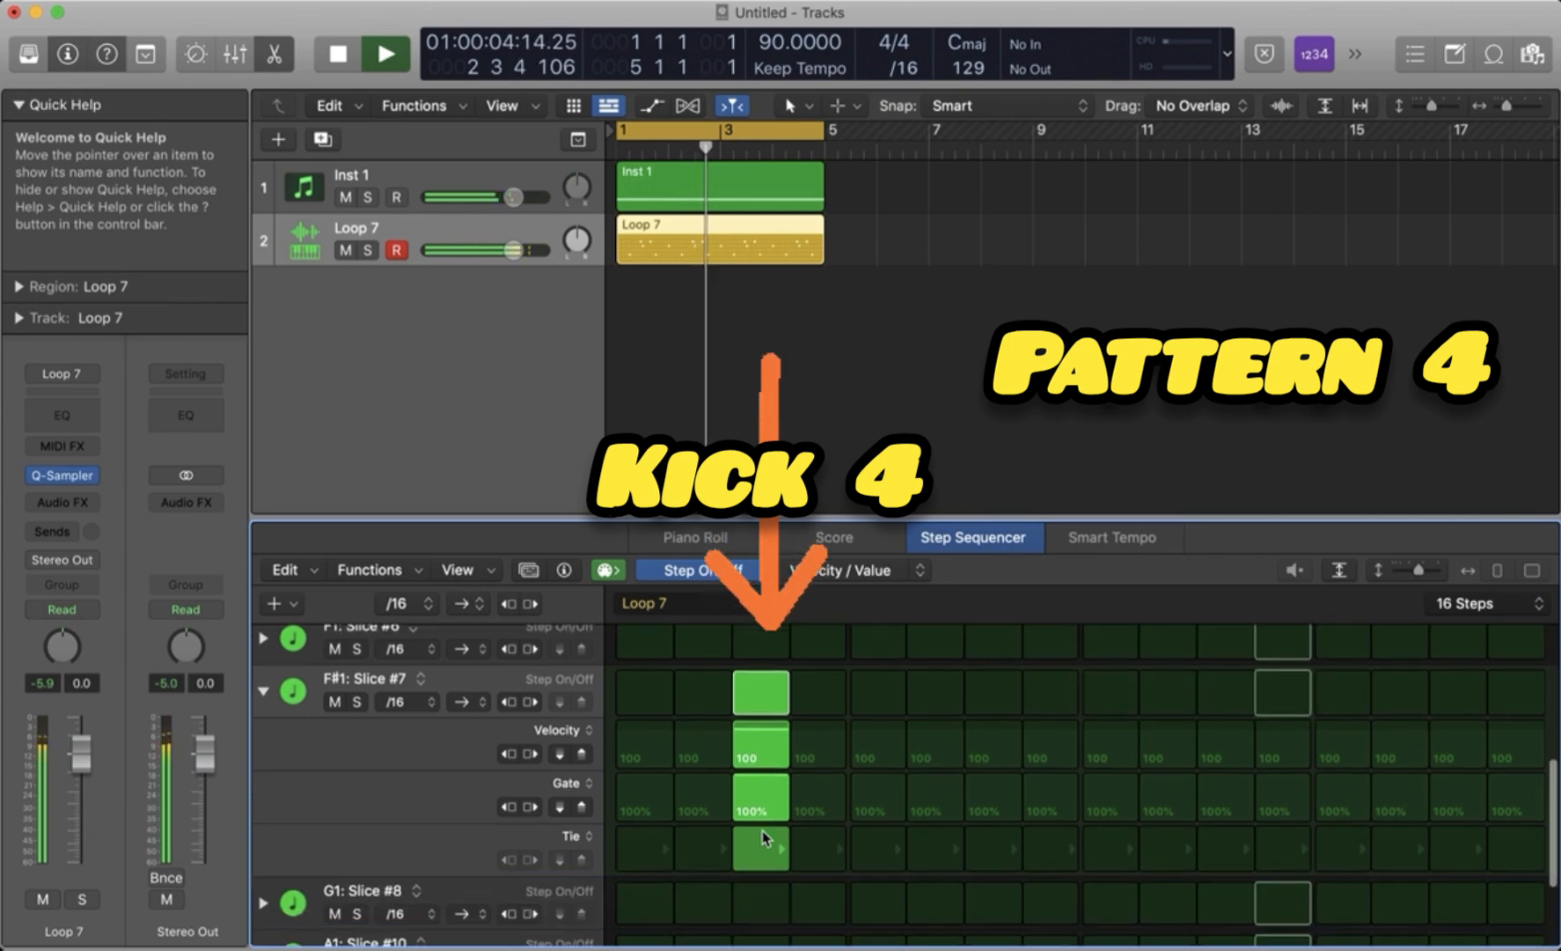
left_click(579, 836)
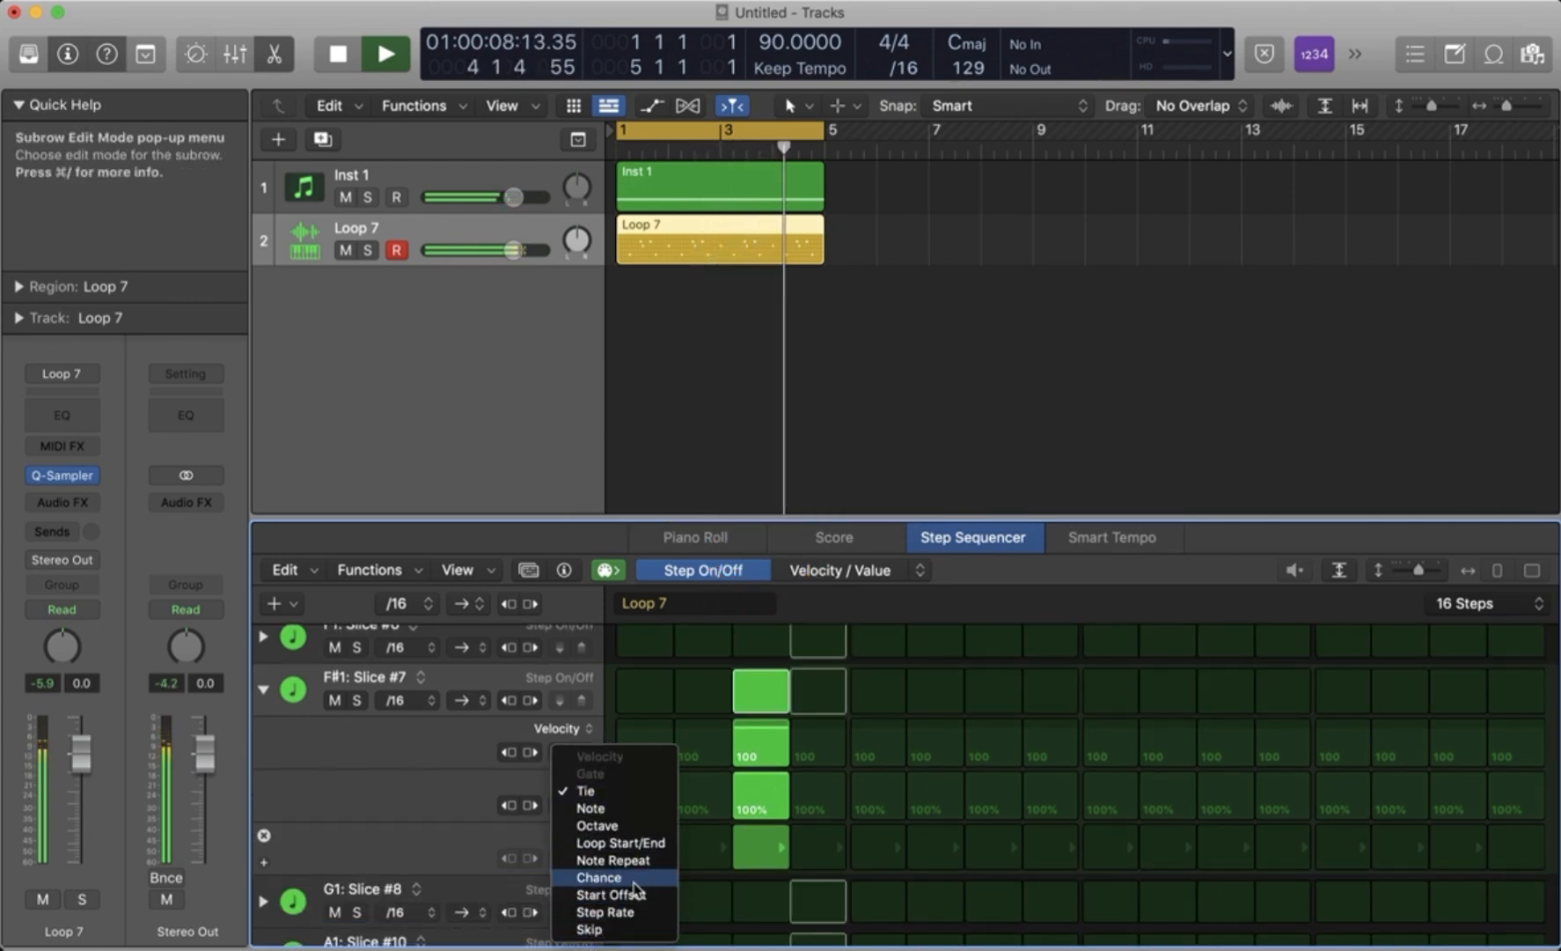
left_click(611, 894)
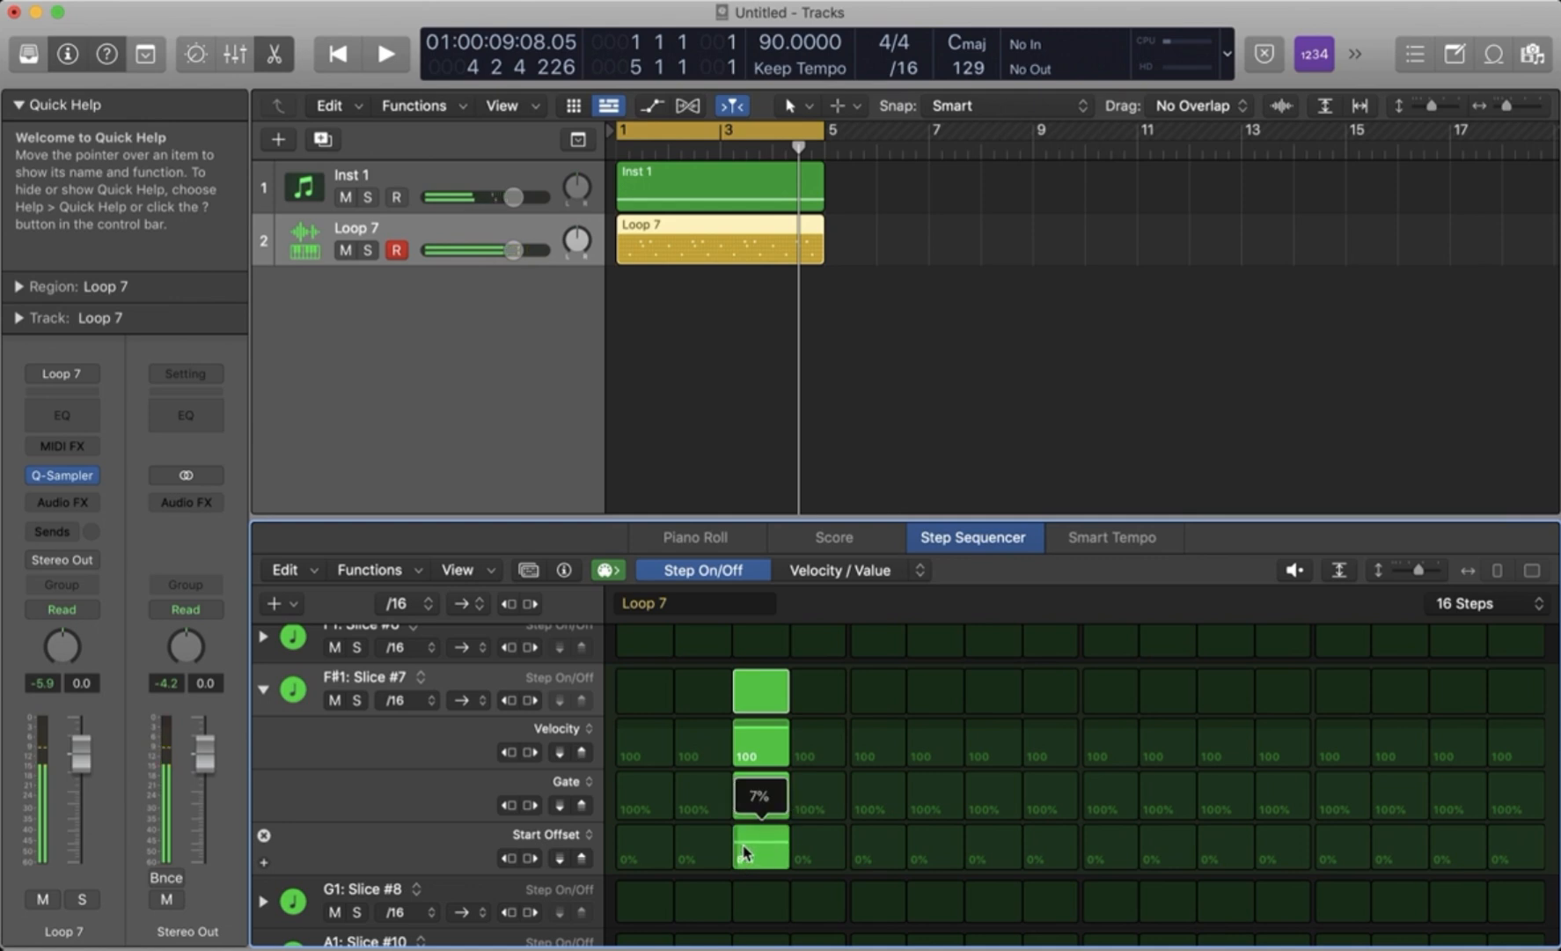
key("space")
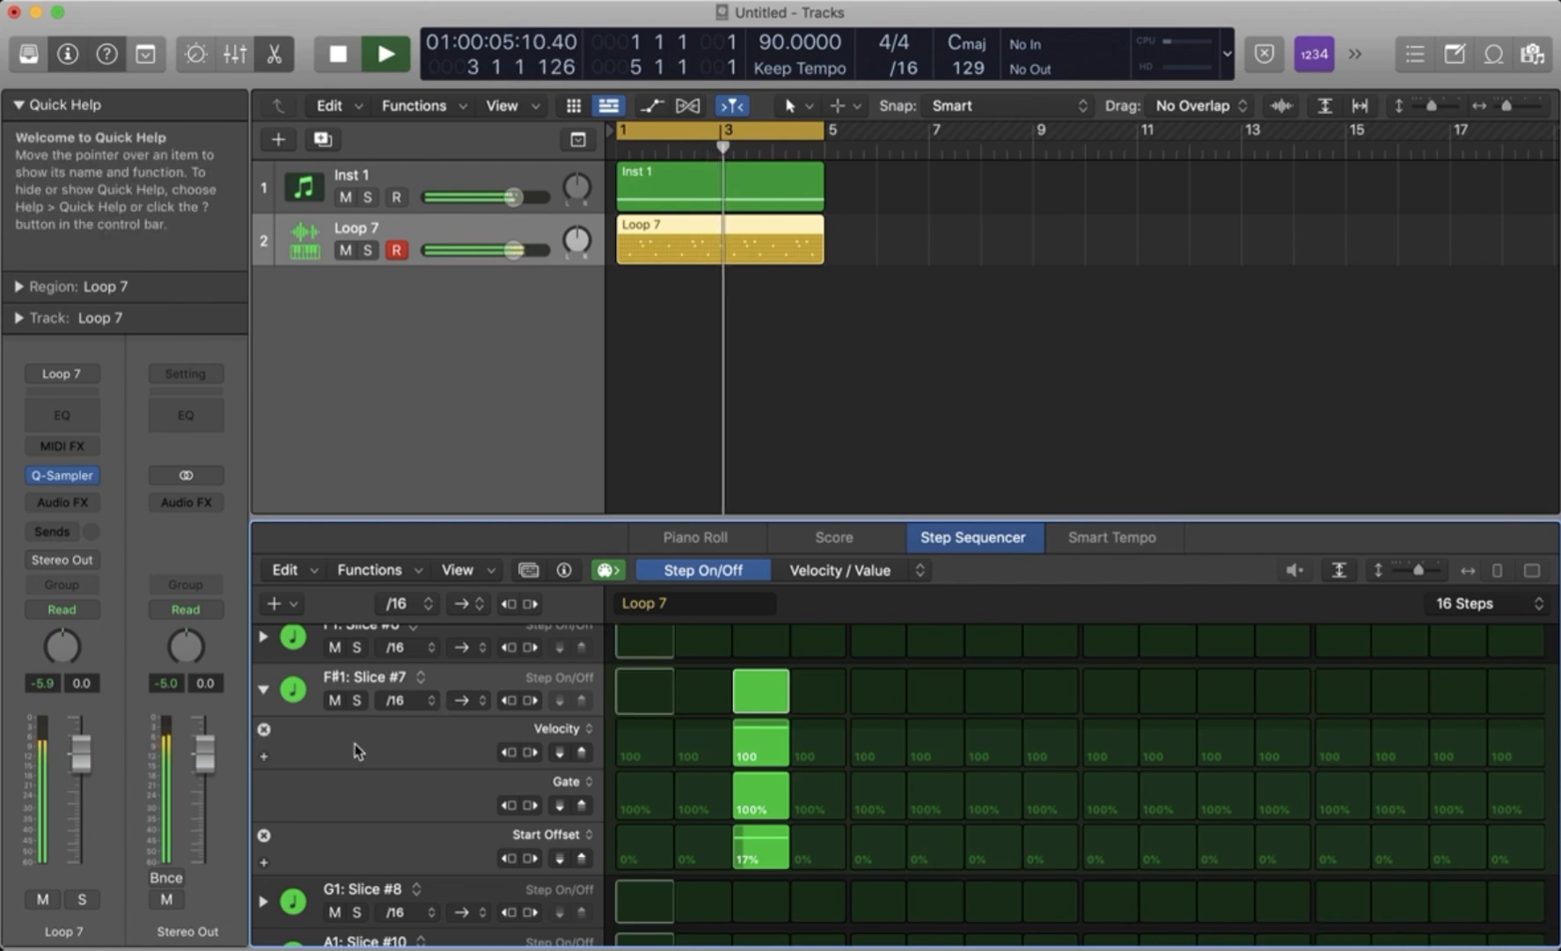
left_click(263, 690)
scroll(308, 722, "up", 4)
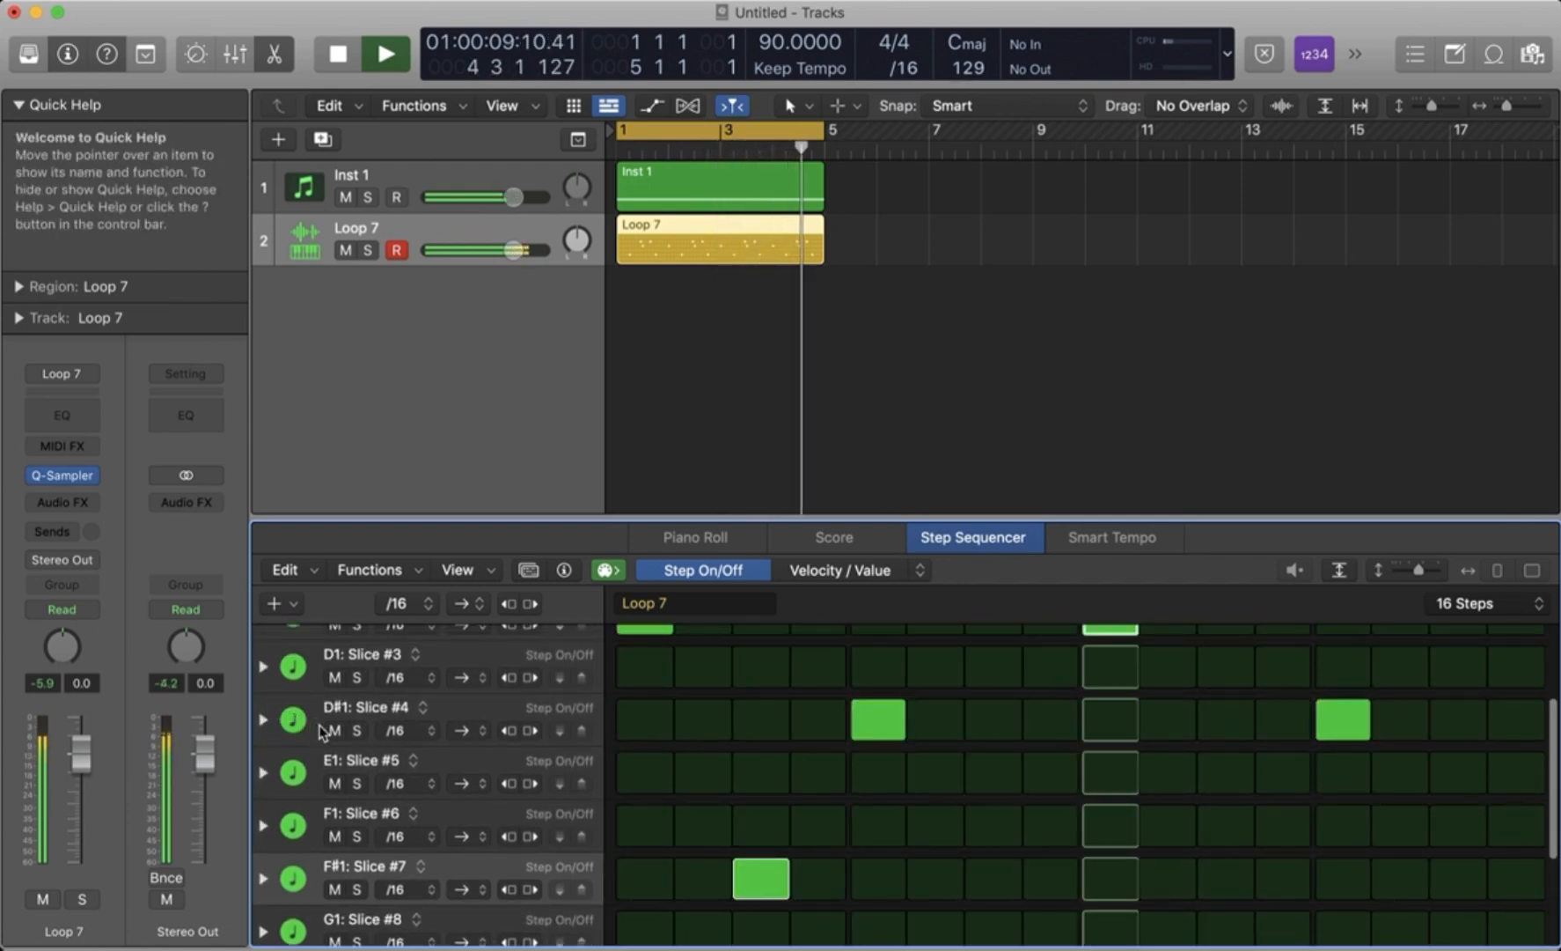
- Mute the Inst 1 track to hear the drums alone, and unmute it again
left_click(346, 197)
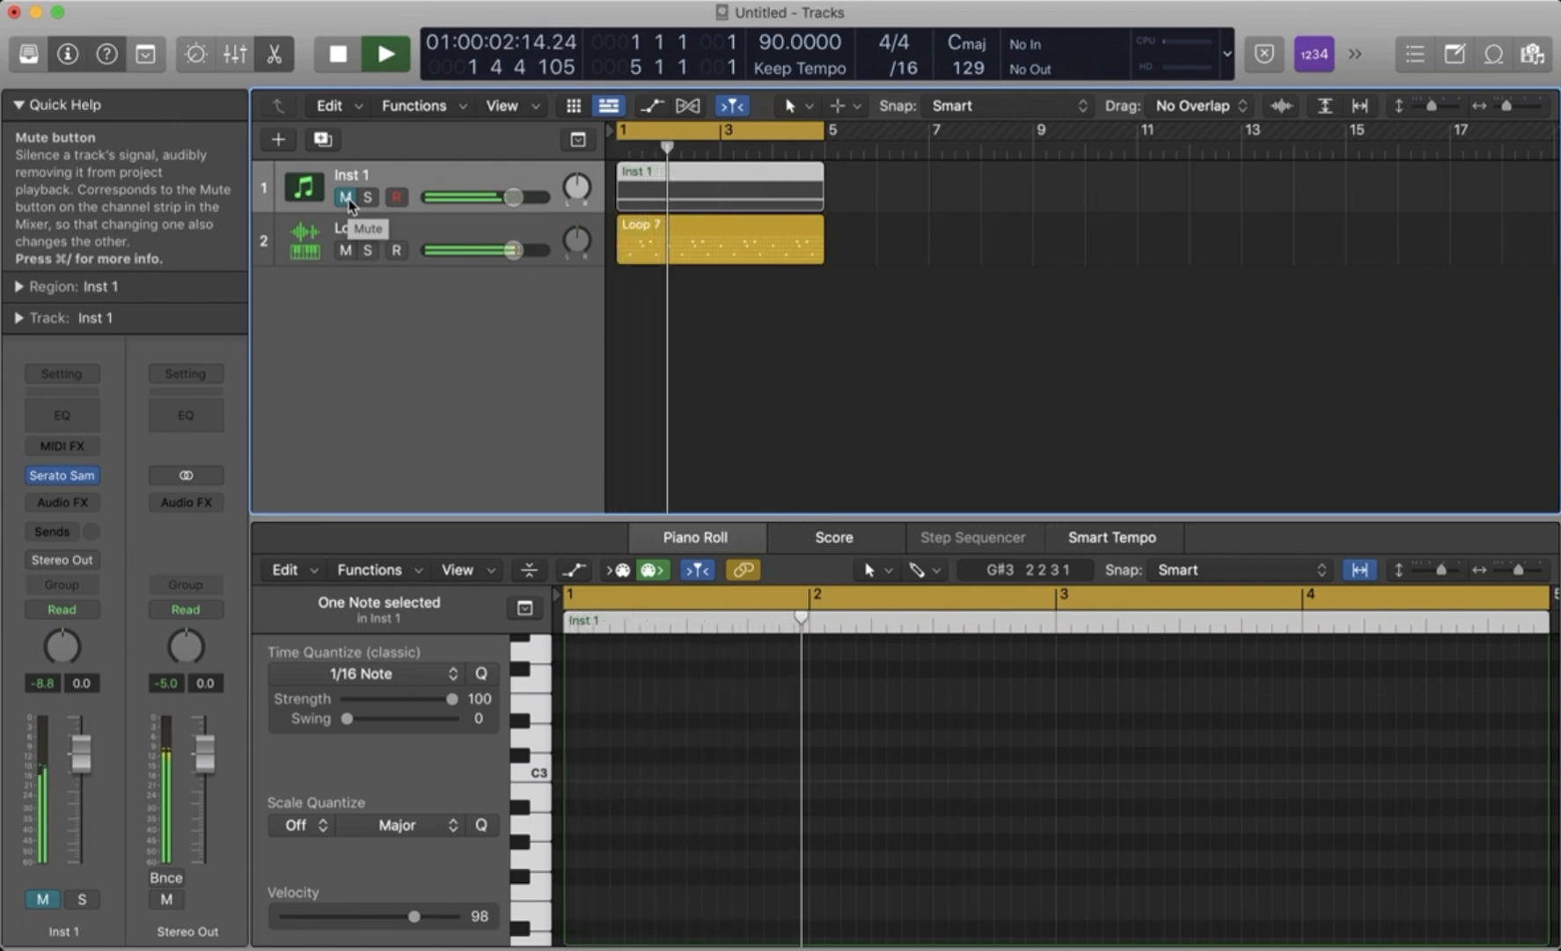
left_click(346, 198)
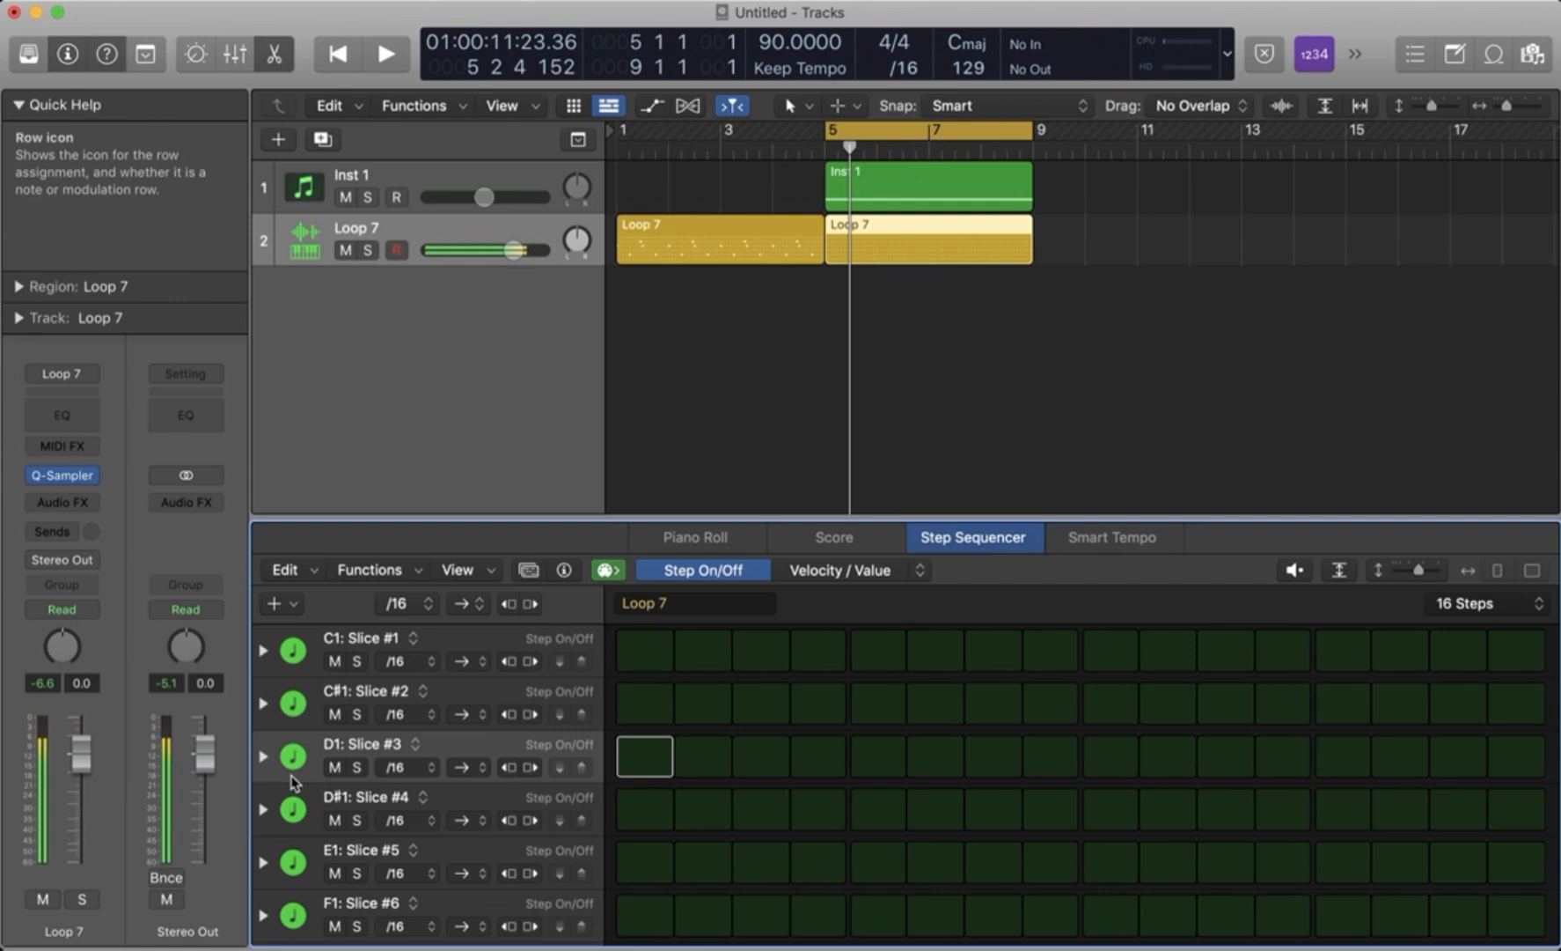
- In the Loop 7 region at bar 5, turn on step 1 of the D1: Slice #3 and A#1: Slice #11 rows and play it
key("space")
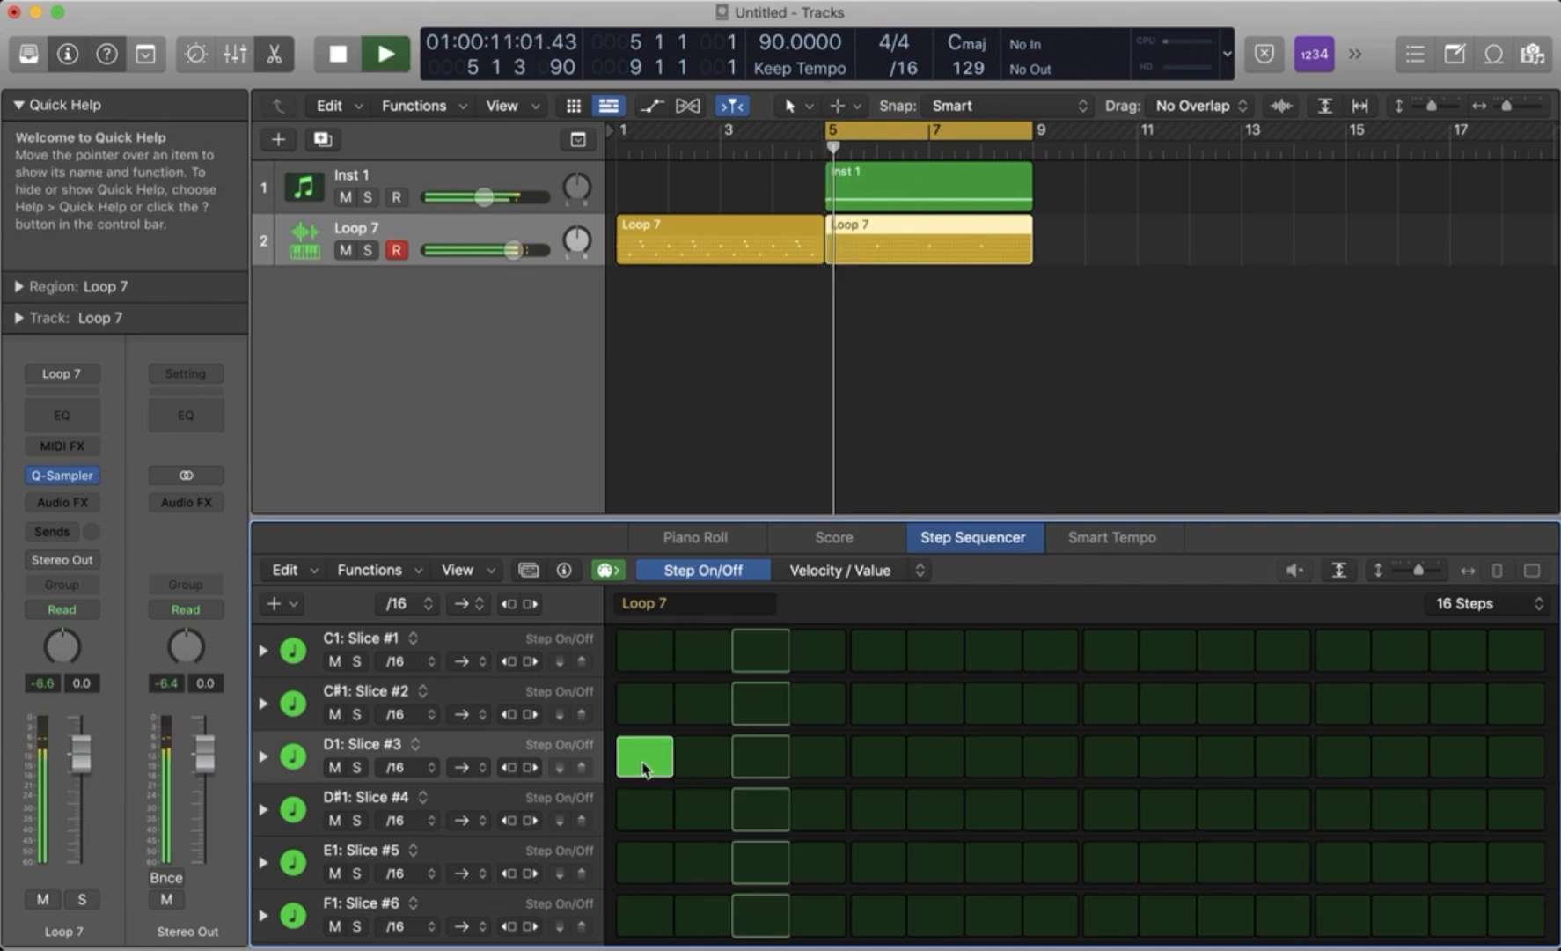
scroll(298, 880, "down", 2)
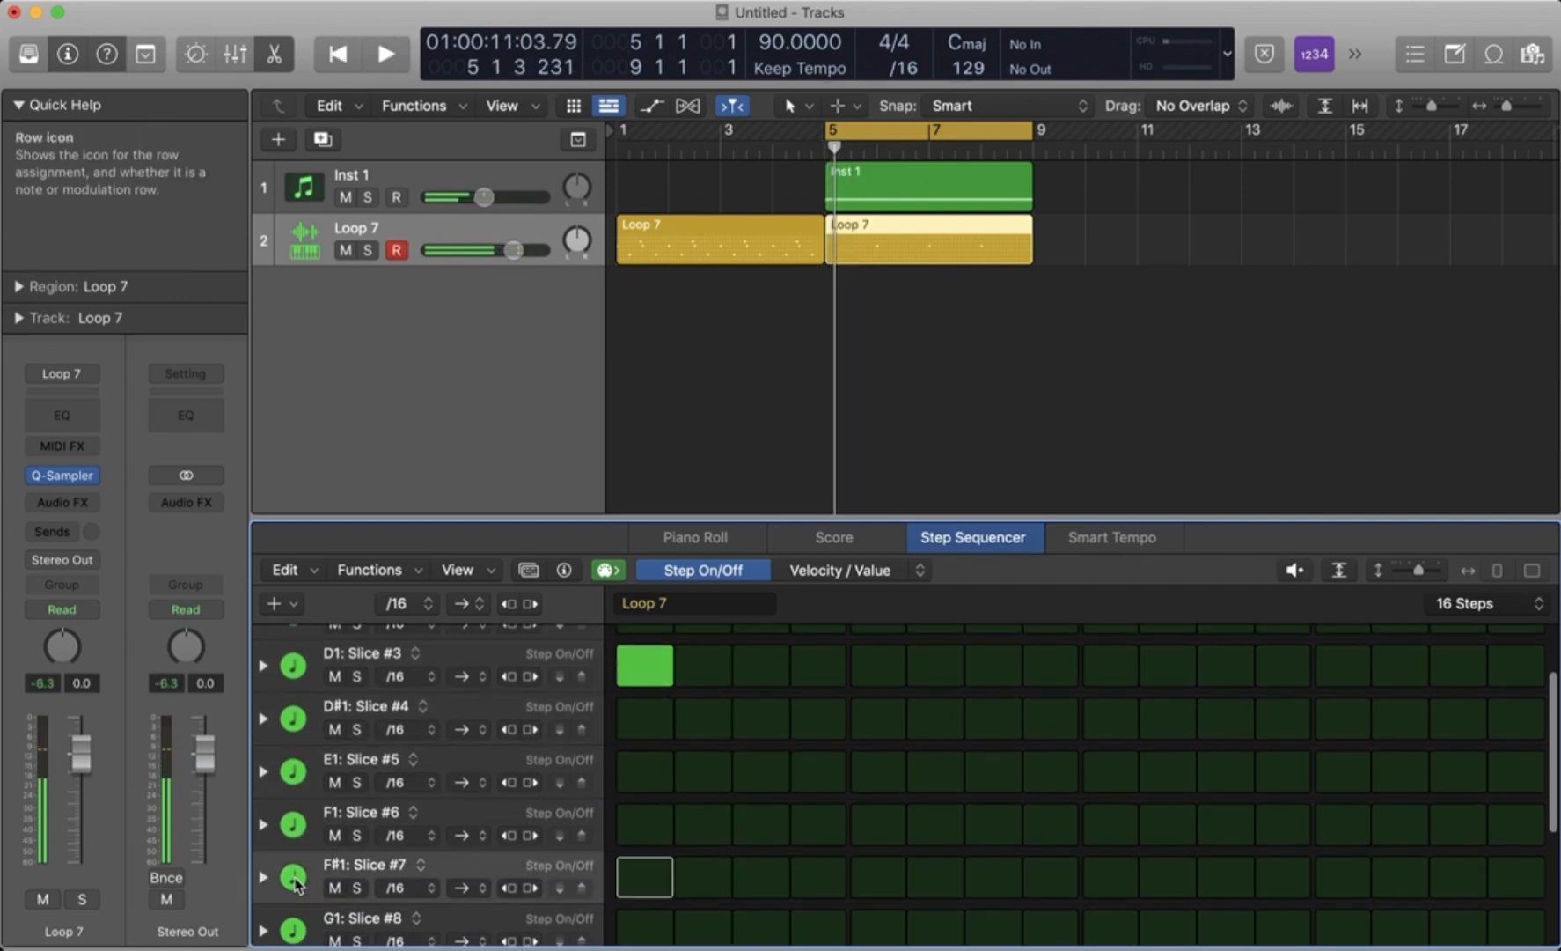
scroll(301, 845, "down", 2)
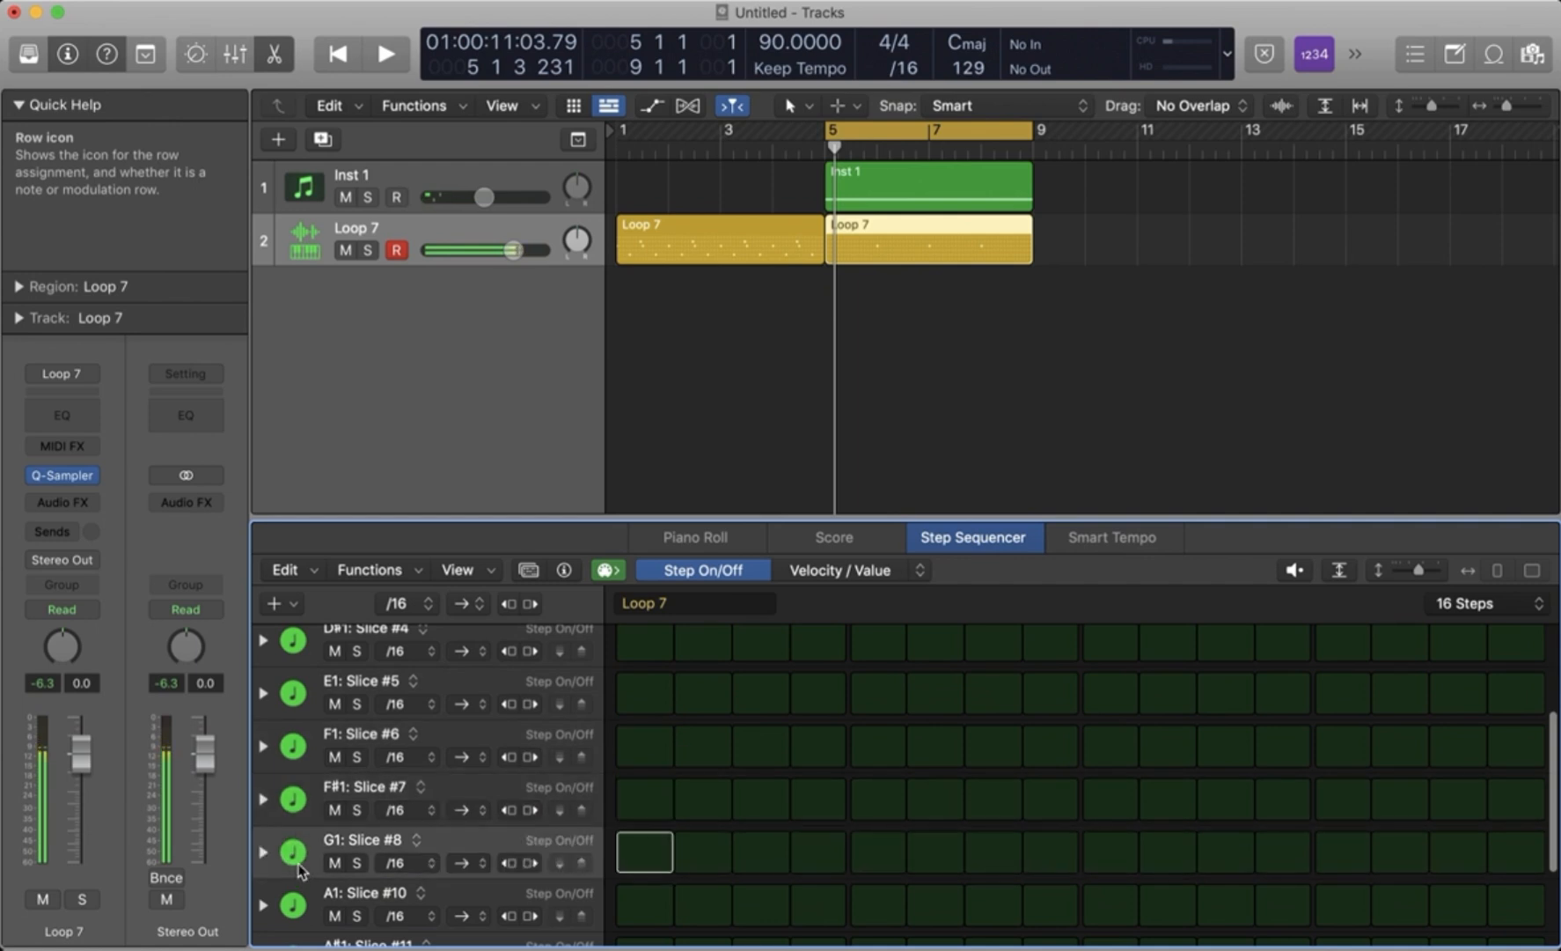
scroll(308, 928, "down", 3)
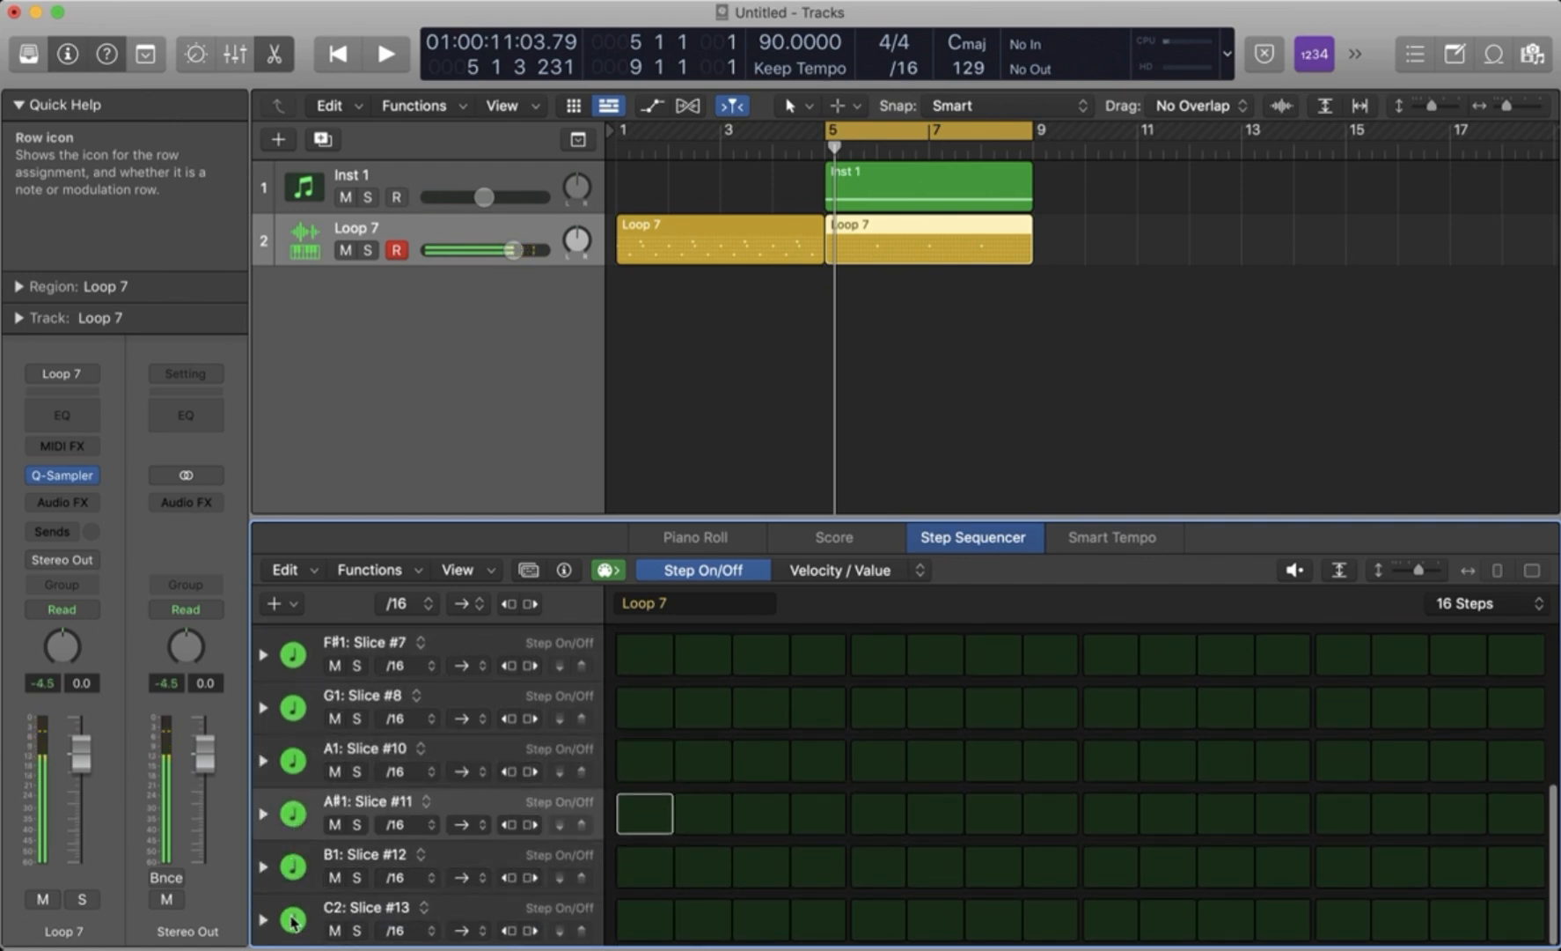
left_click(646, 822)
key("space")
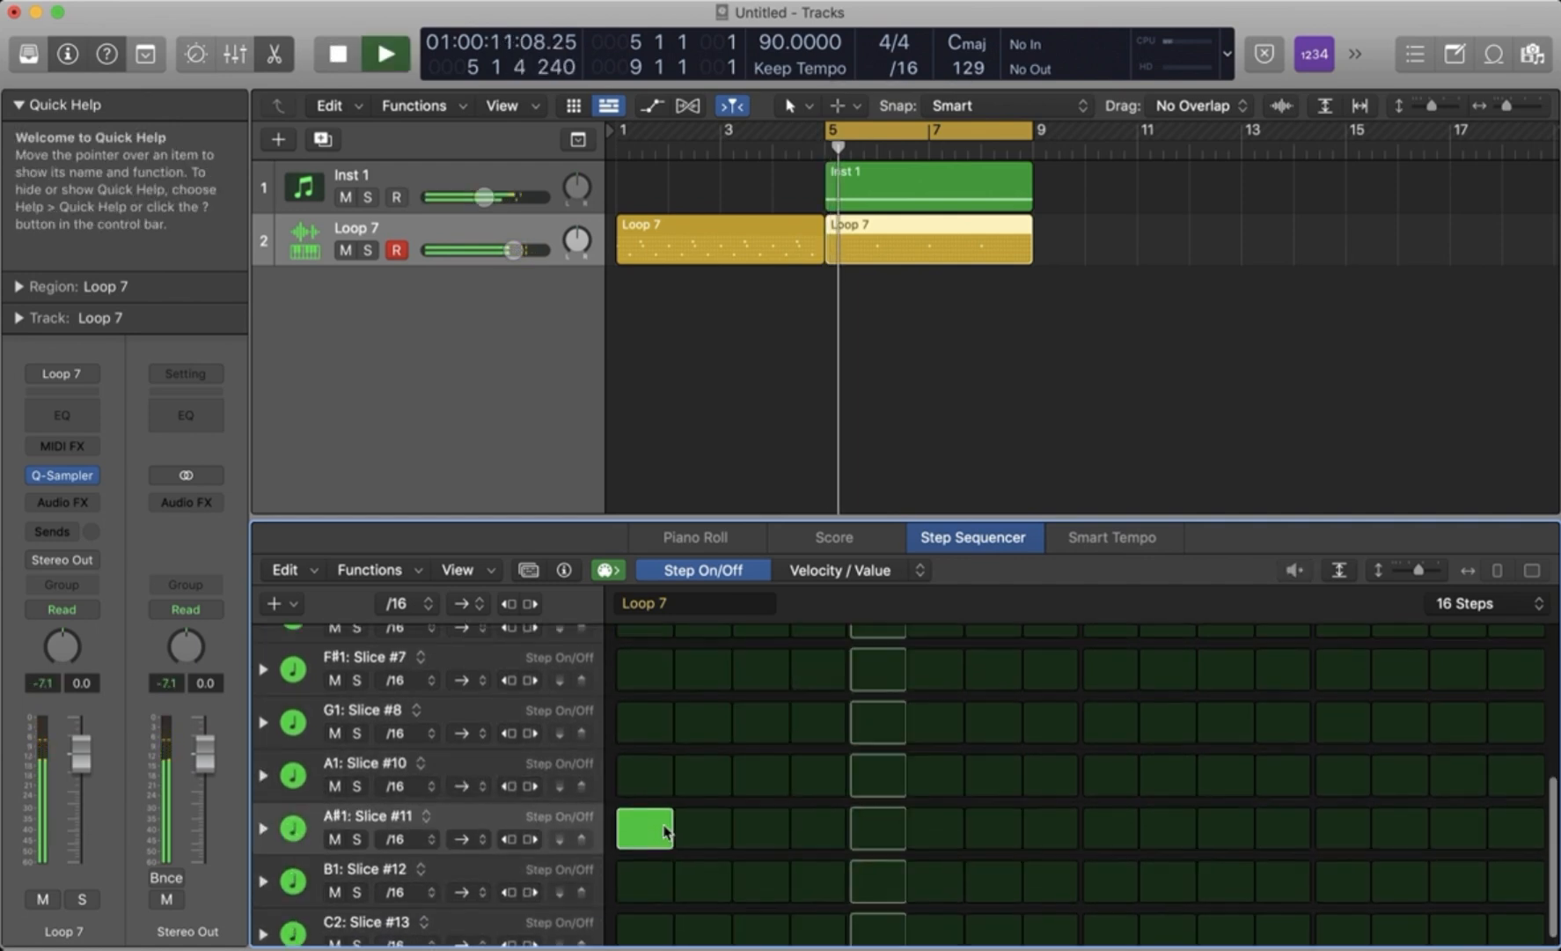
- Turn on step 5 of the A#1: Slice #11 row while the new pattern loops
scroll(356, 777, "up", 1)
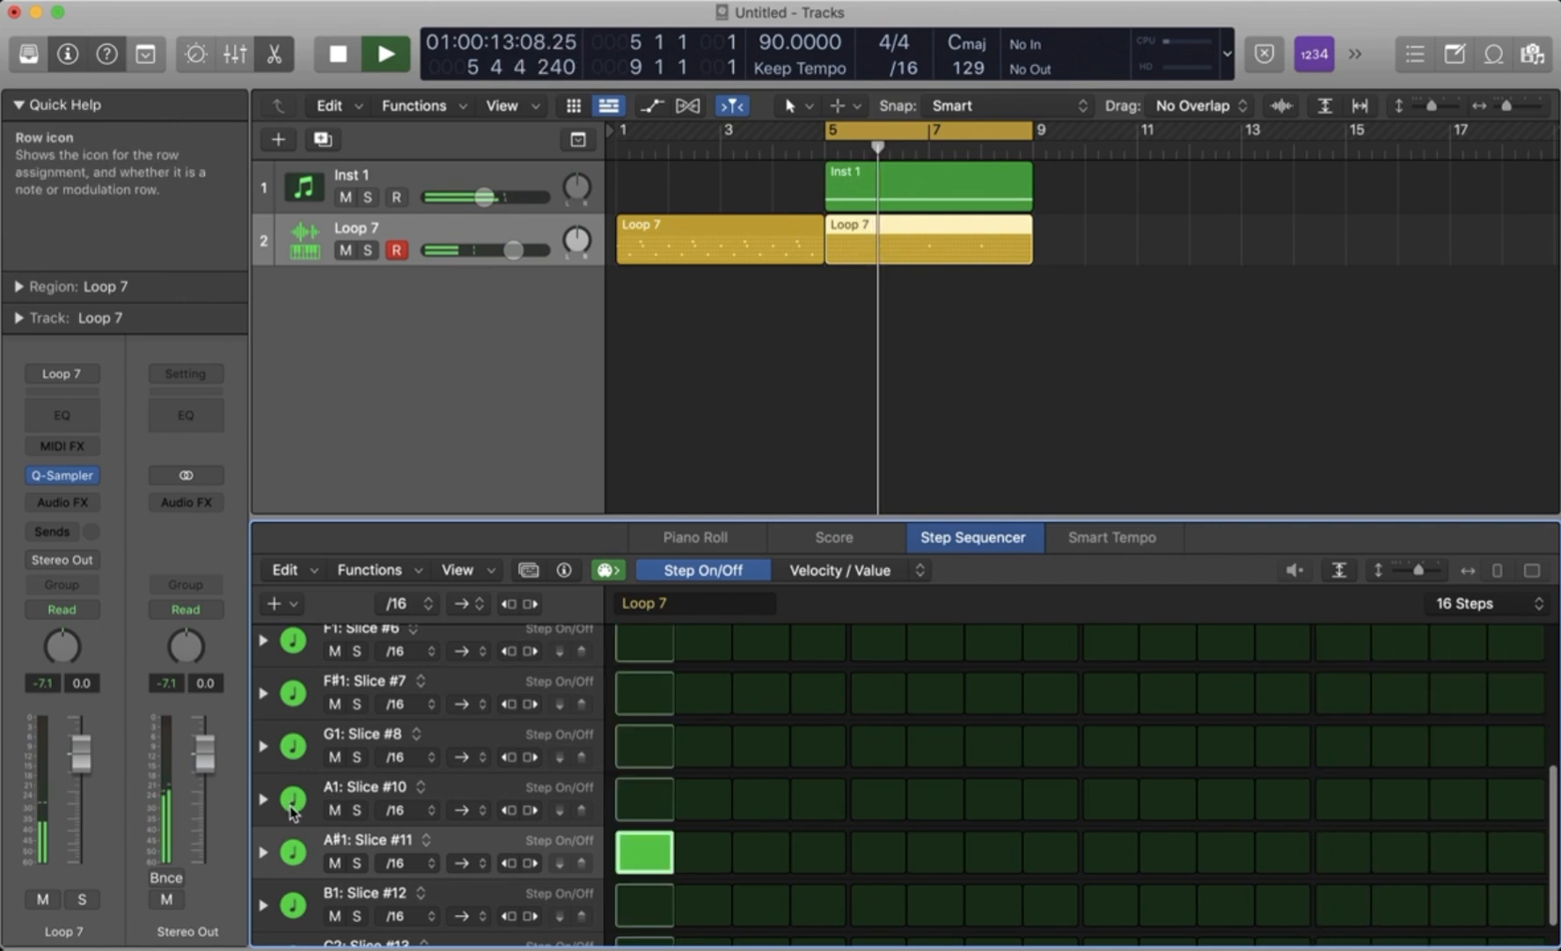
left_click(319, 801)
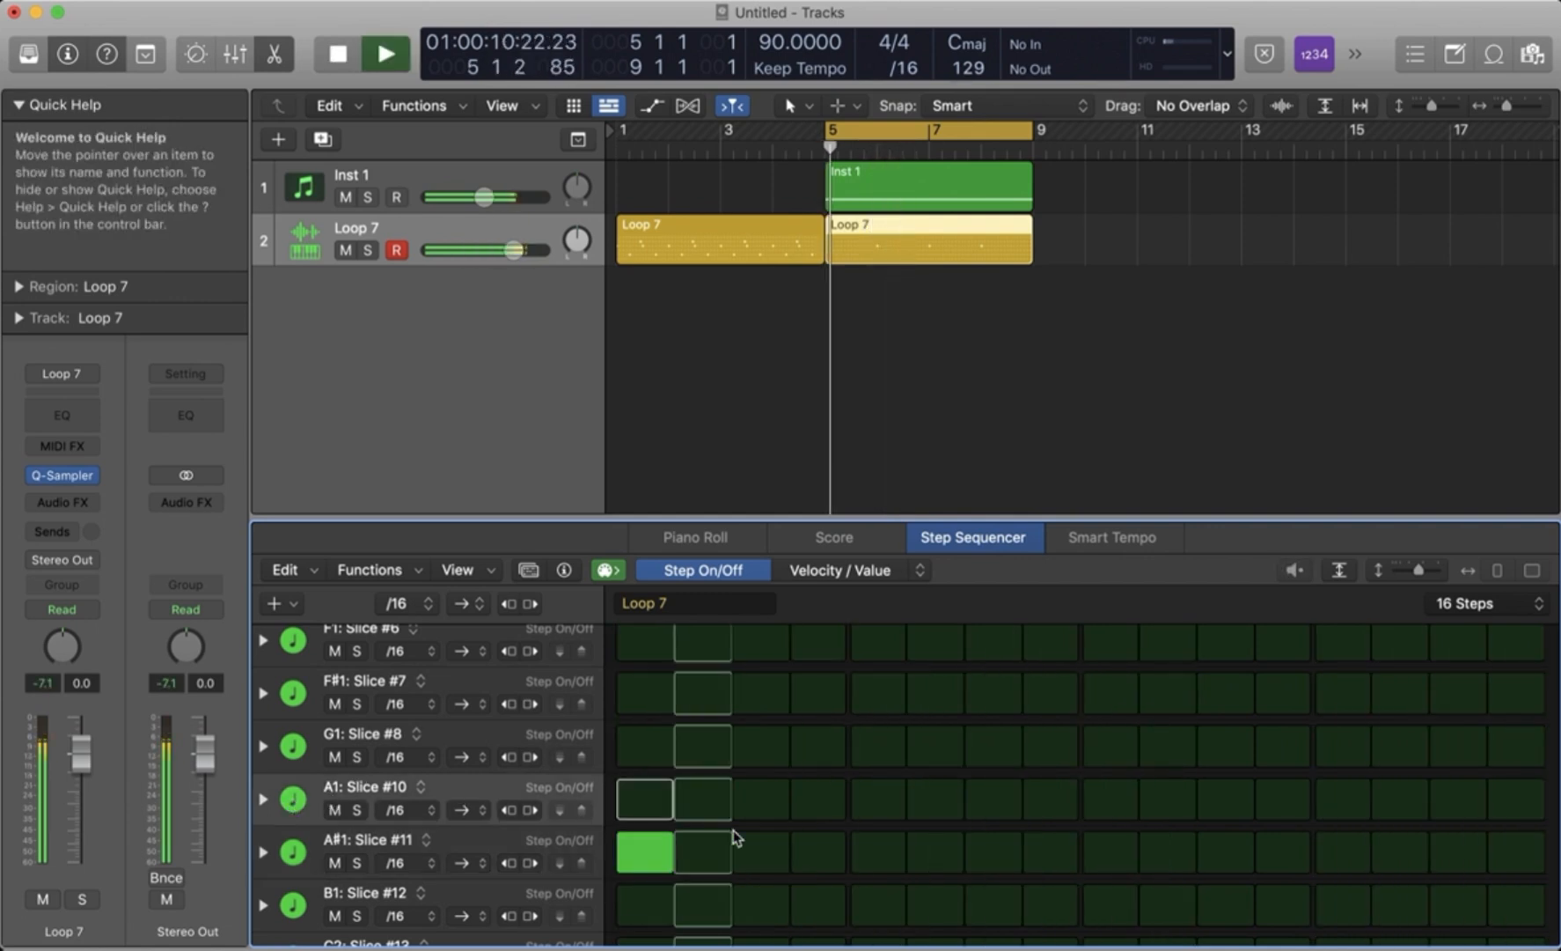
left_click(855, 852)
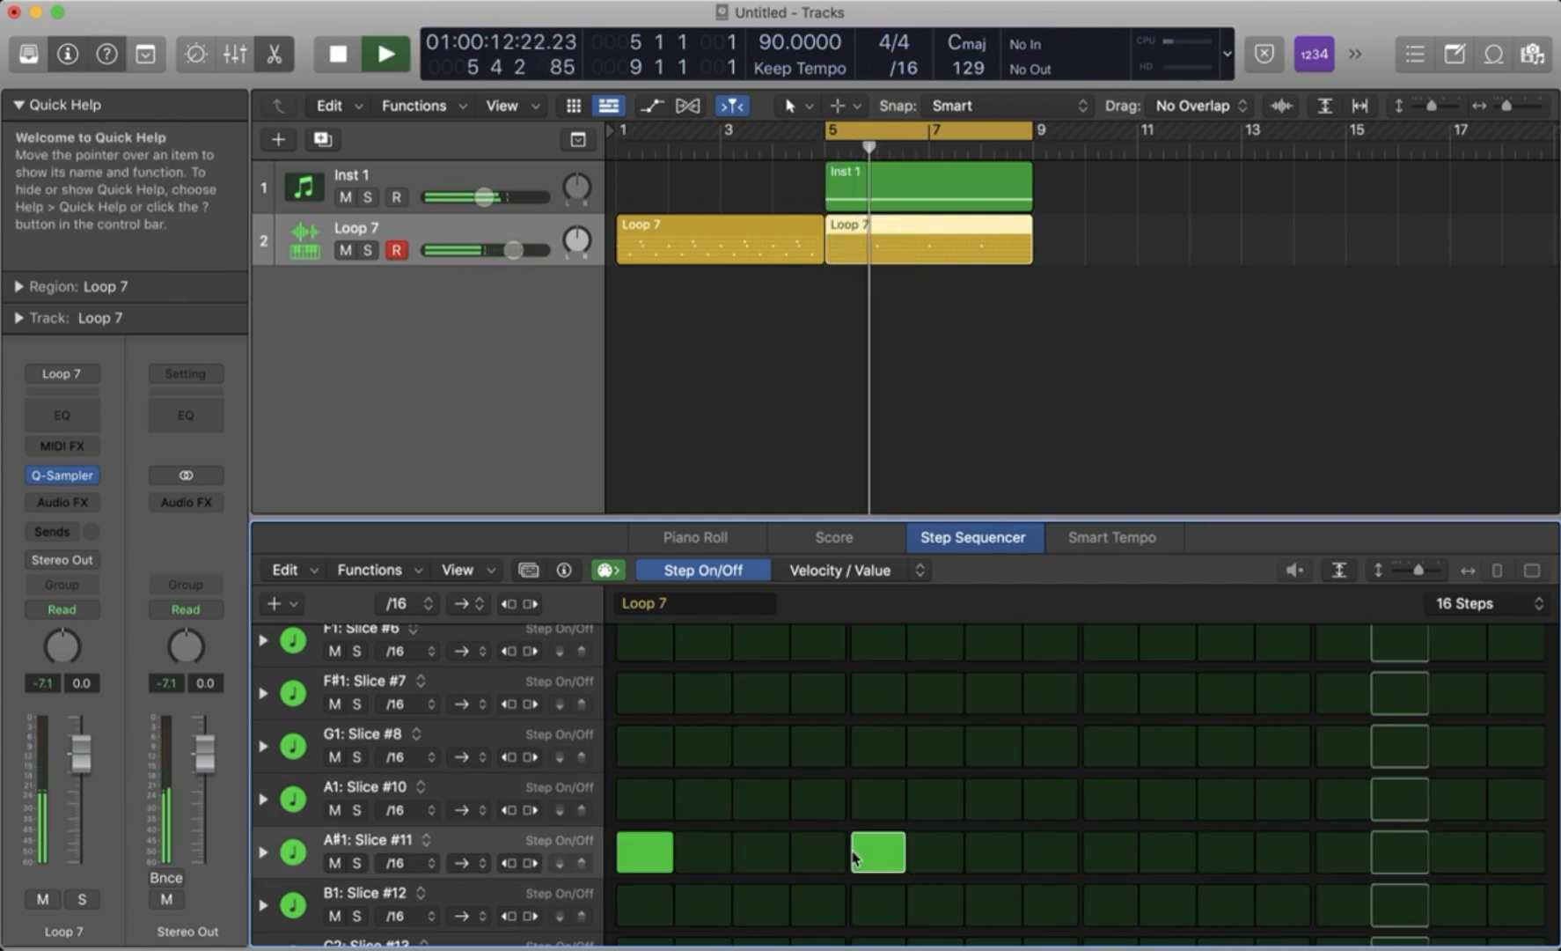
- Audition the G1: Slice #8 and F#1: Slice #7 sounds and turn on step 9 of the F#1: Slice #7 row
left_click(295, 748)
left_click(293, 691)
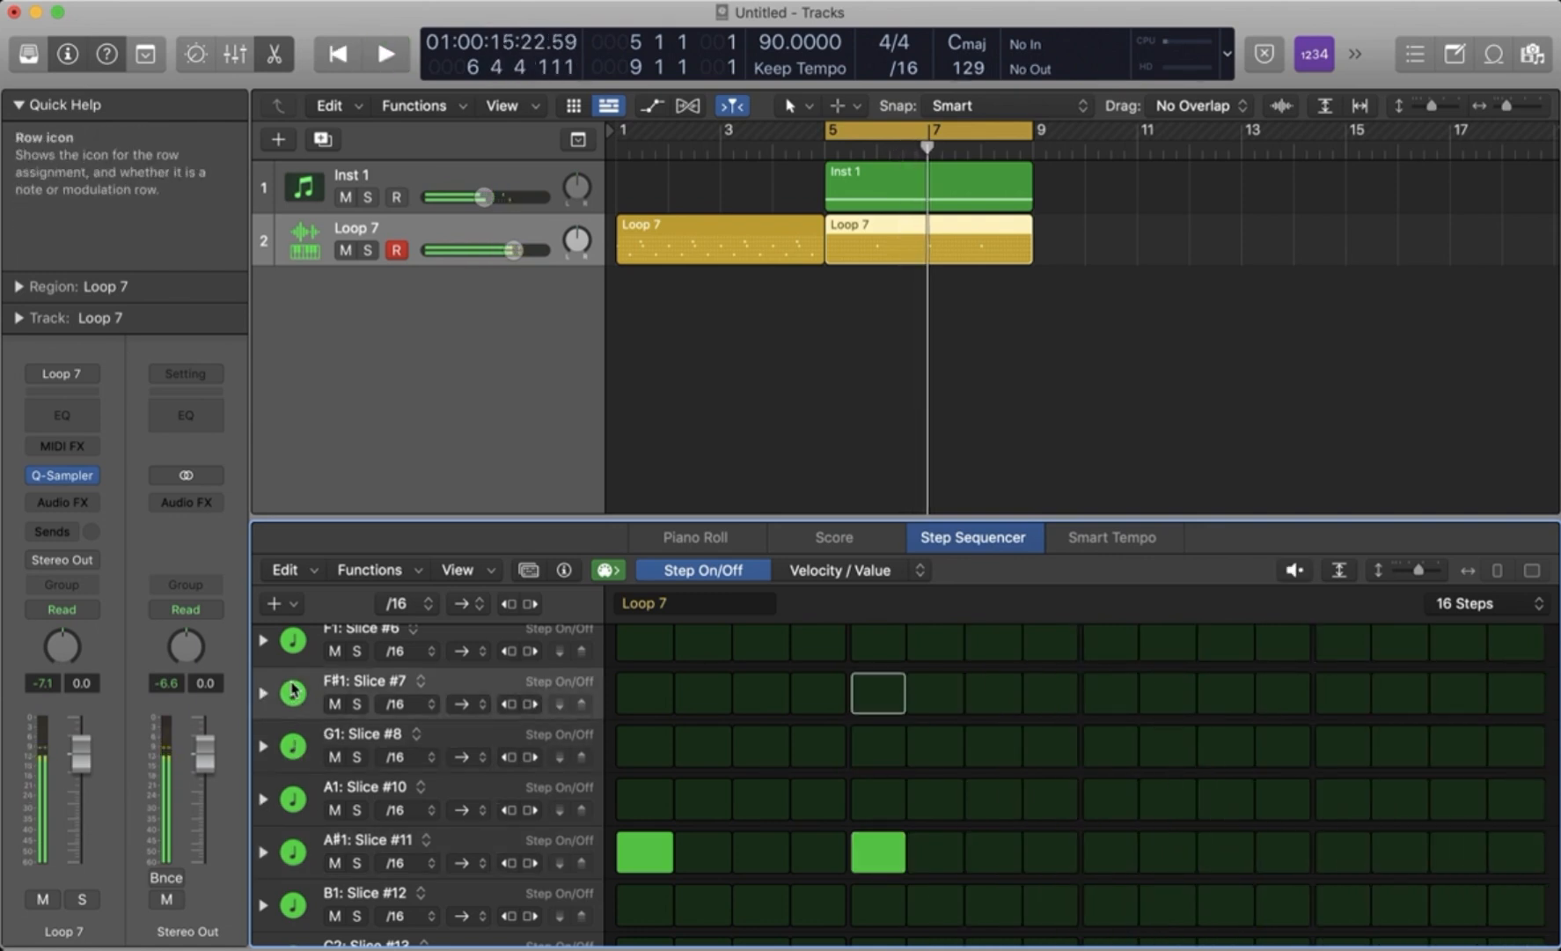
key("space")
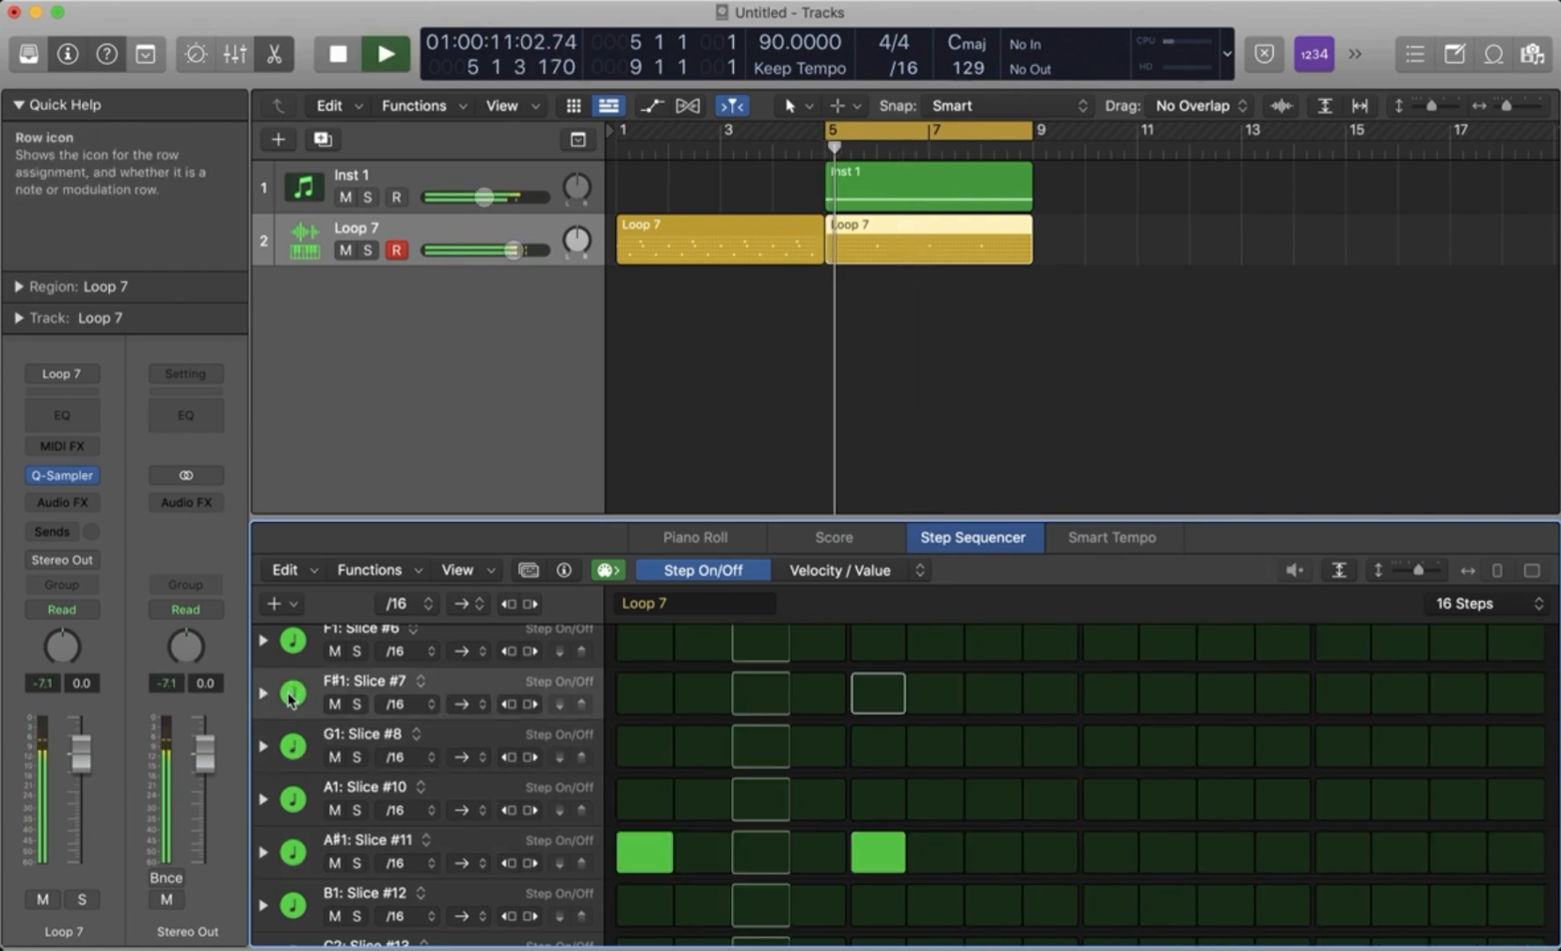
key("space")
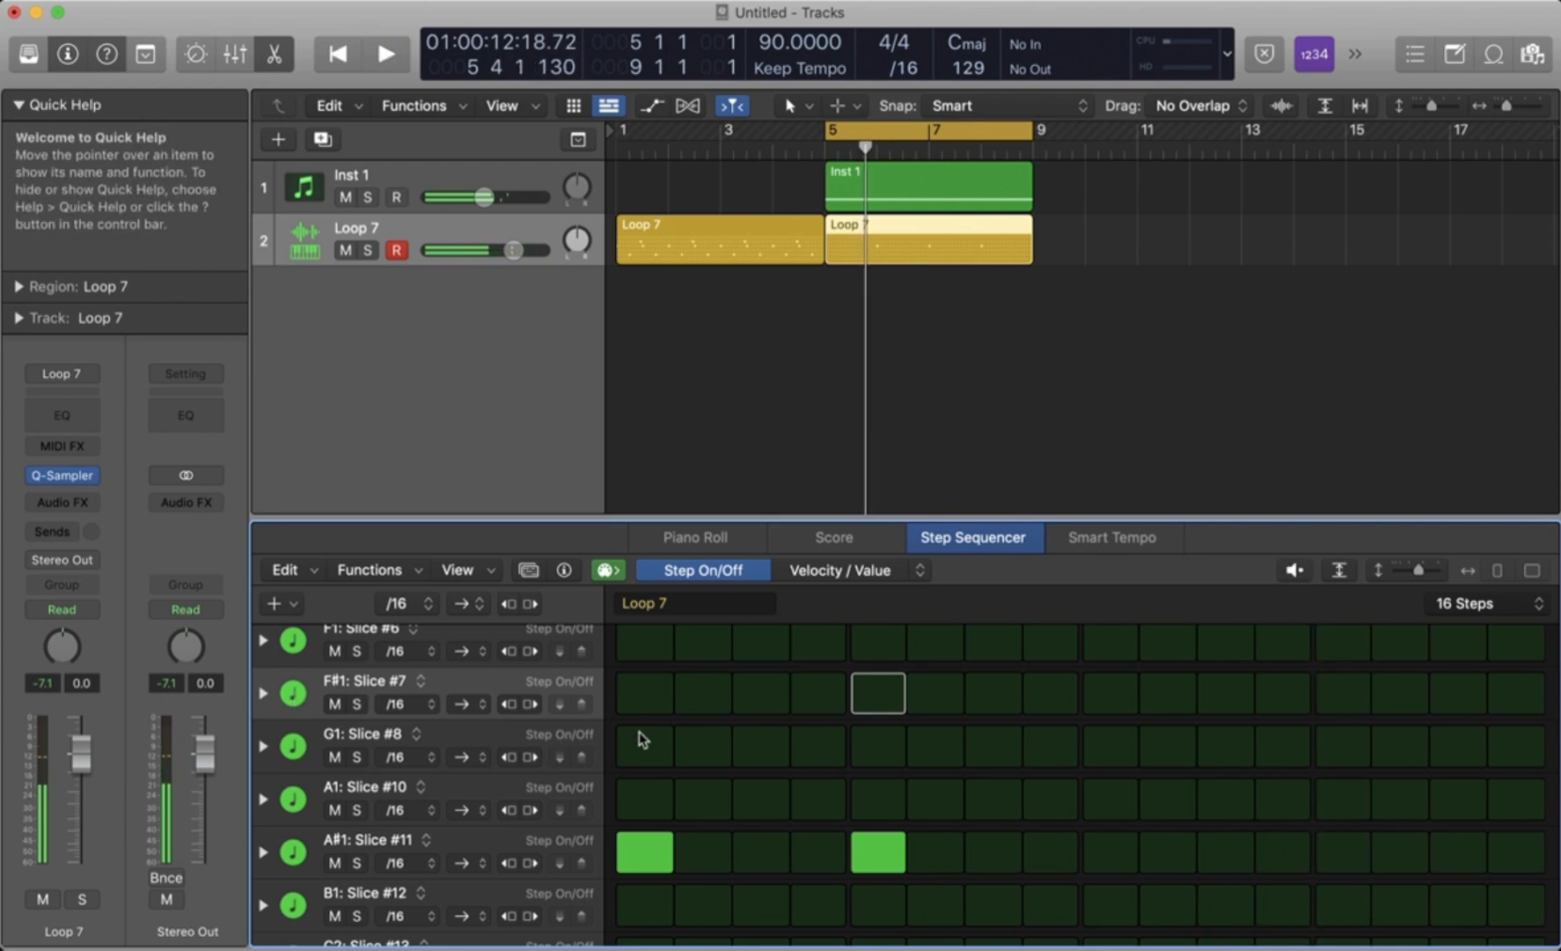
key("space")
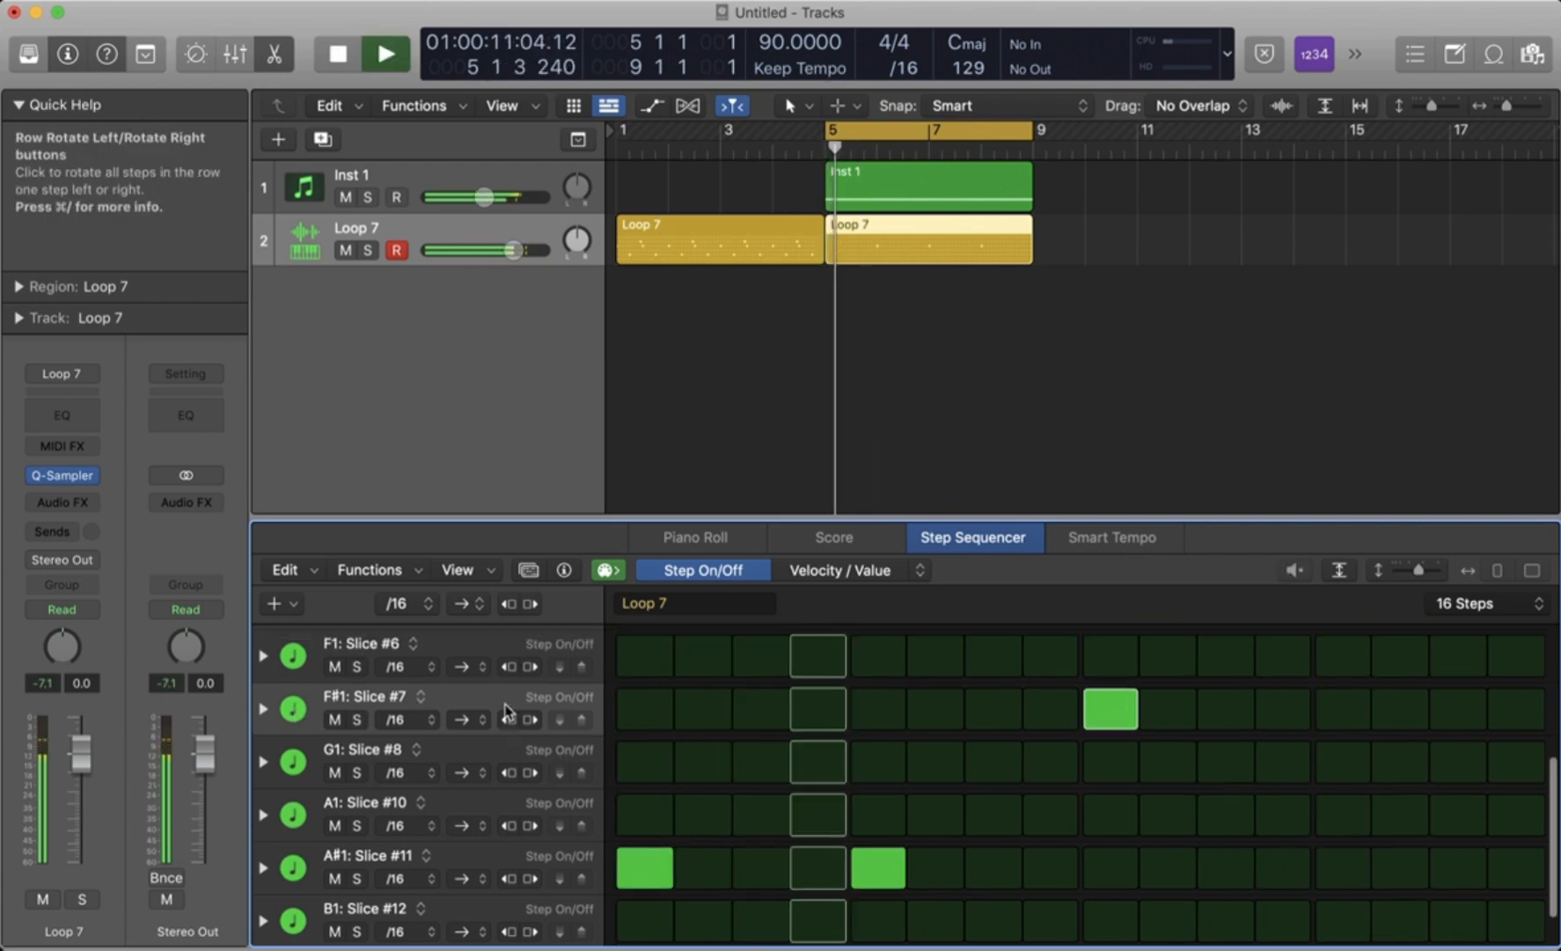
- Turn on step 13 of the D#1: Slice #4 row and play the pattern with the sample
scroll(299, 757, "up", 5)
key("space")
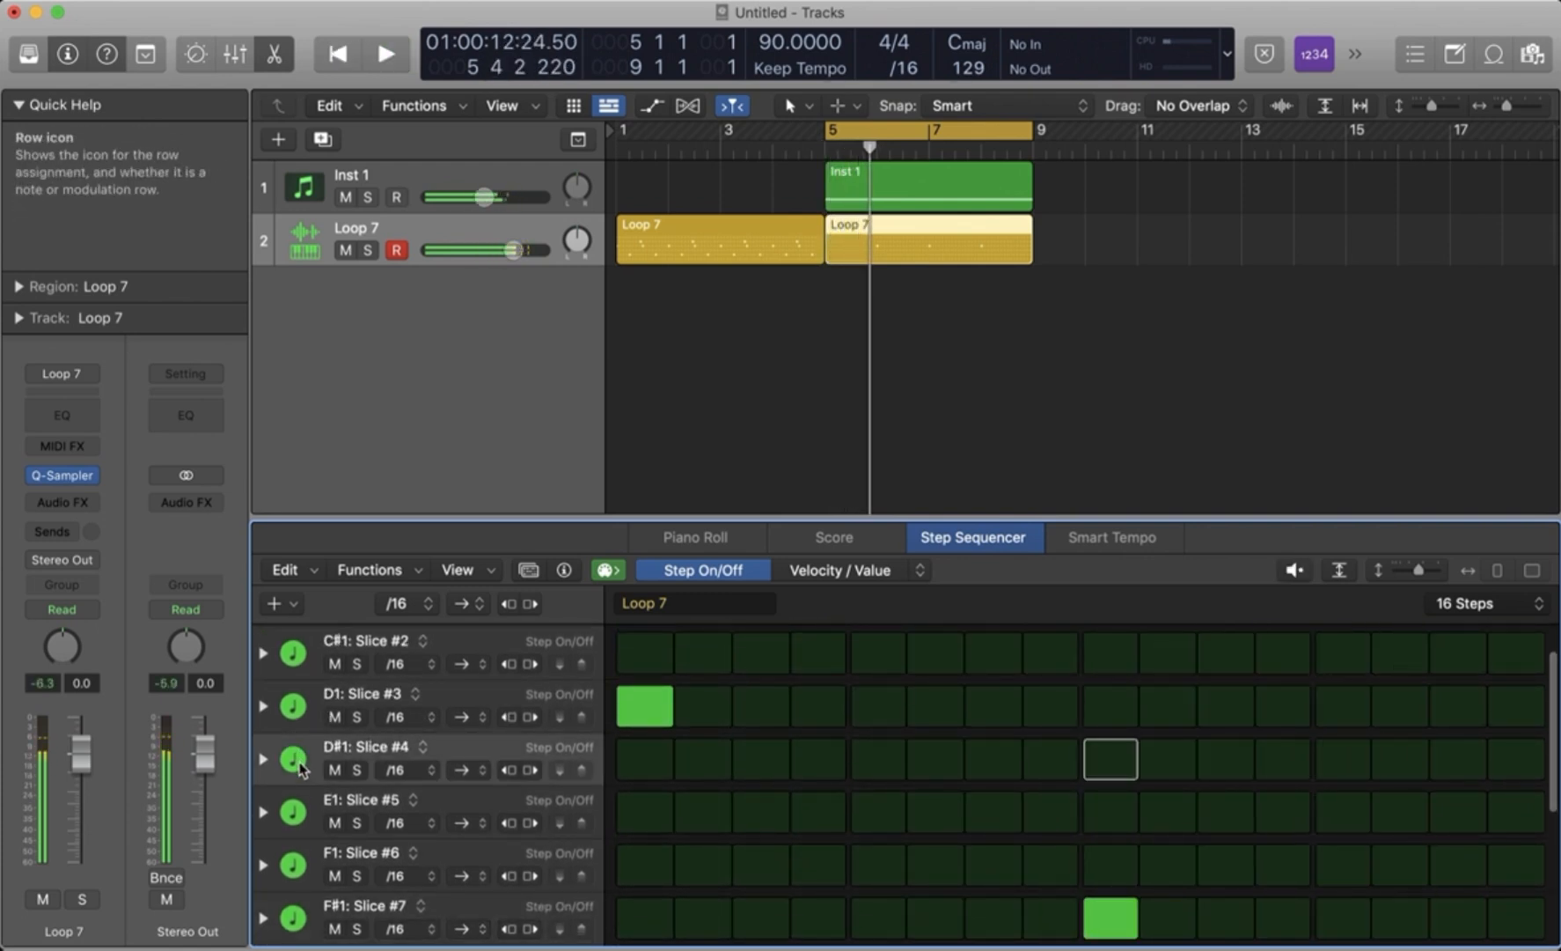
left_click(1328, 772)
key("space")
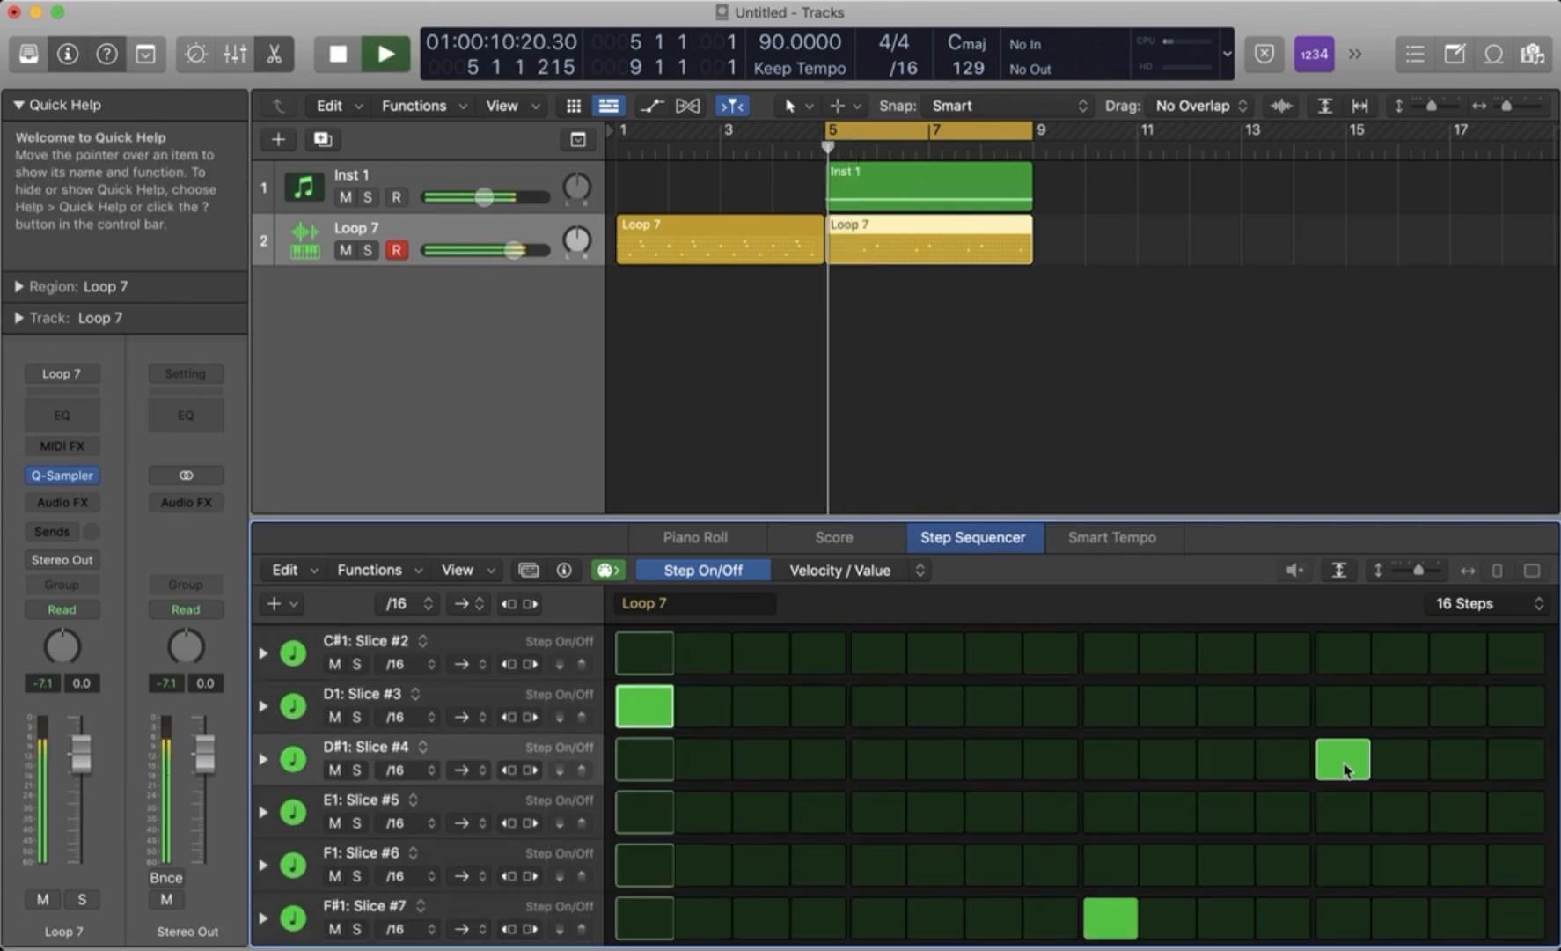
- Turn off step 1 of the D1: Slice #3 row and turn on step 1 of the C2: Slice #13 row instead
left_click(662, 701)
key("space")
key("space")
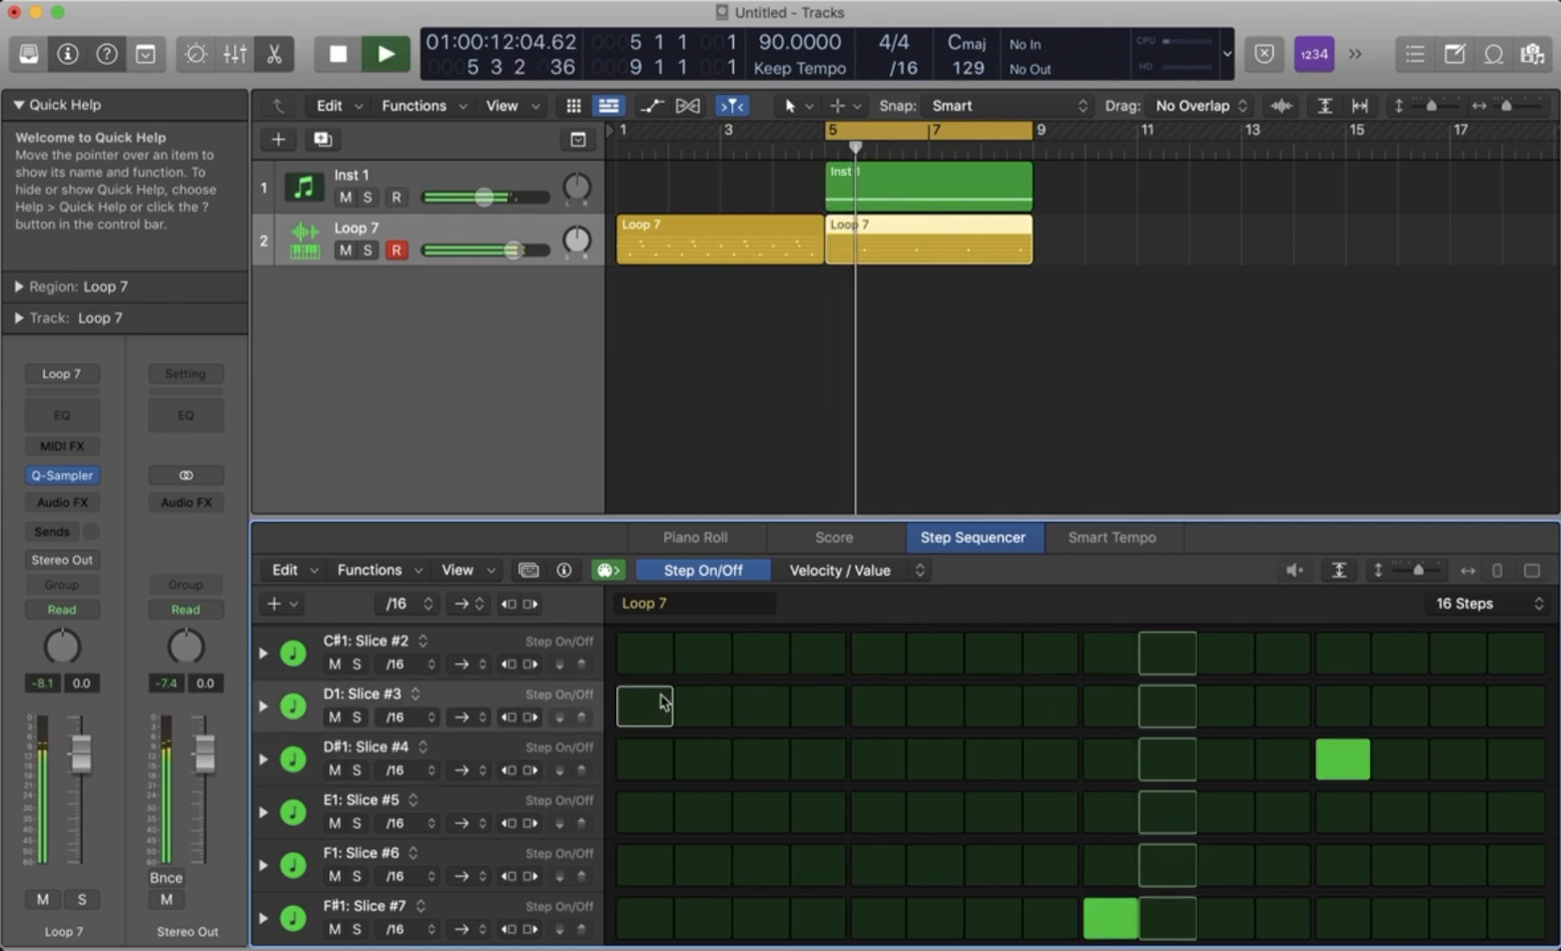
scroll(854, 756, "down", 5)
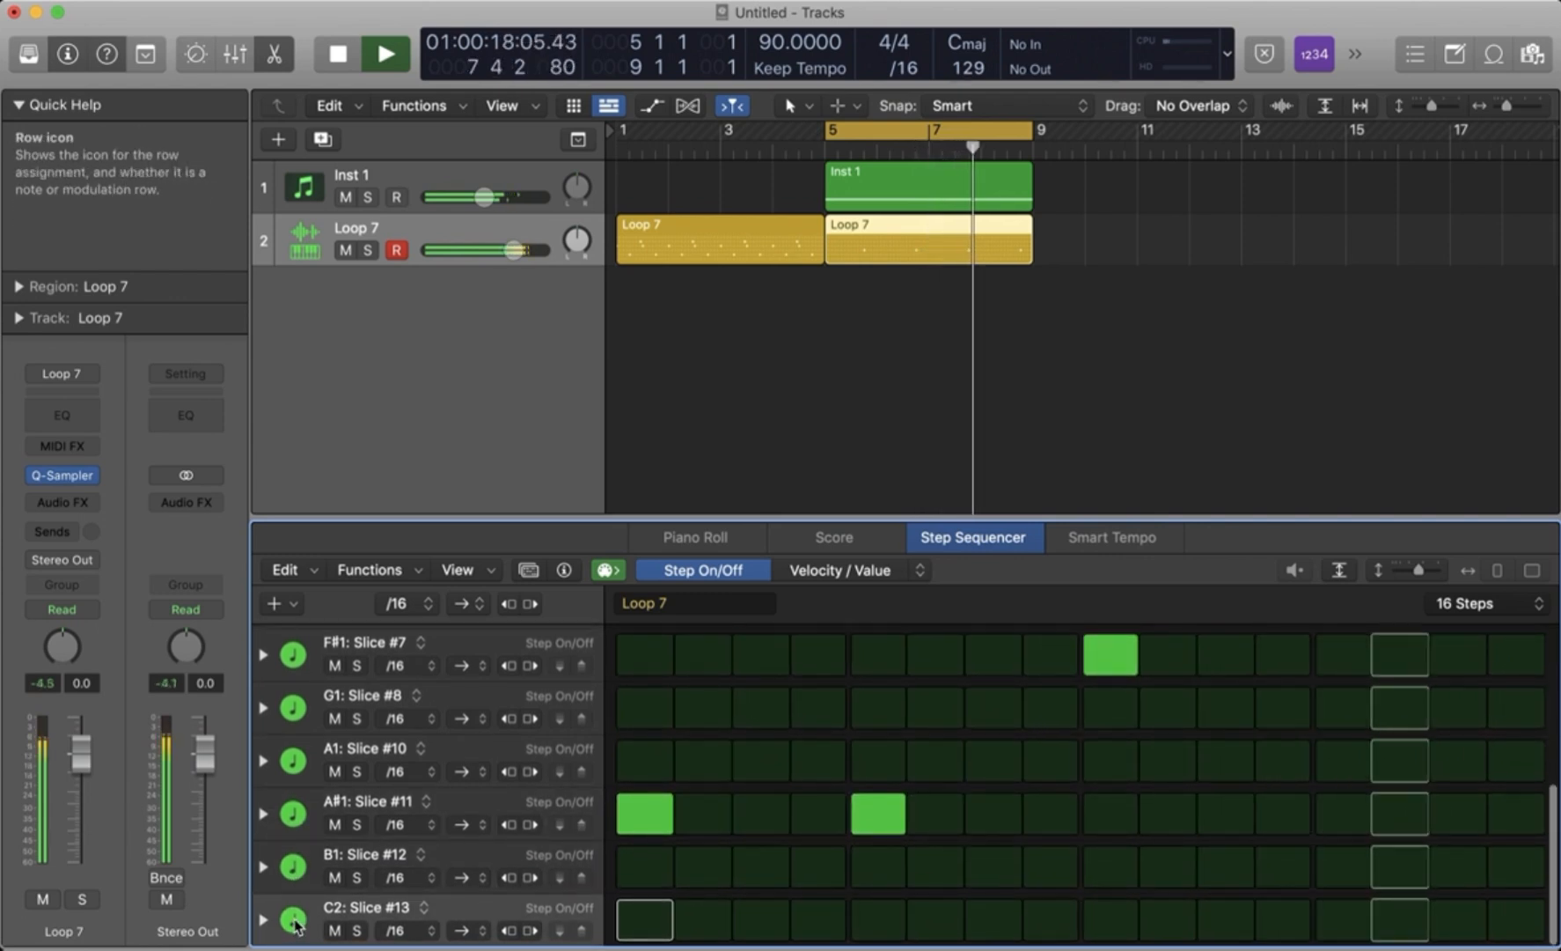
key("space")
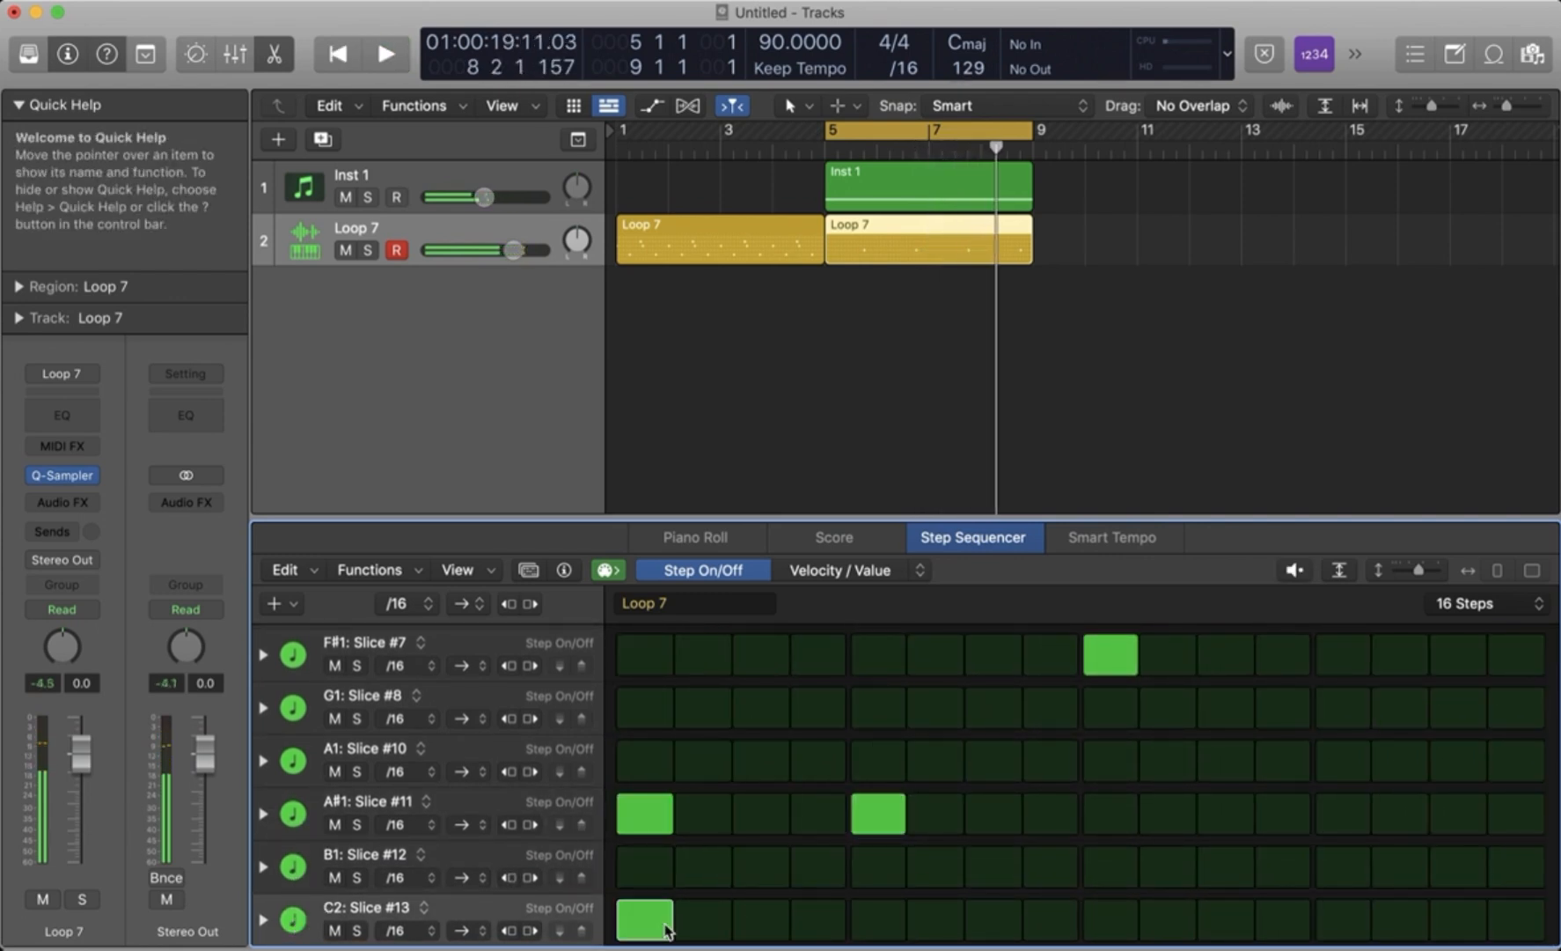
- Turn on steps 5 and 9 of the C2: Slice #13 row during playback, and try step 13 before turning it off again
key("space")
left_click(877, 920)
left_click(1111, 920)
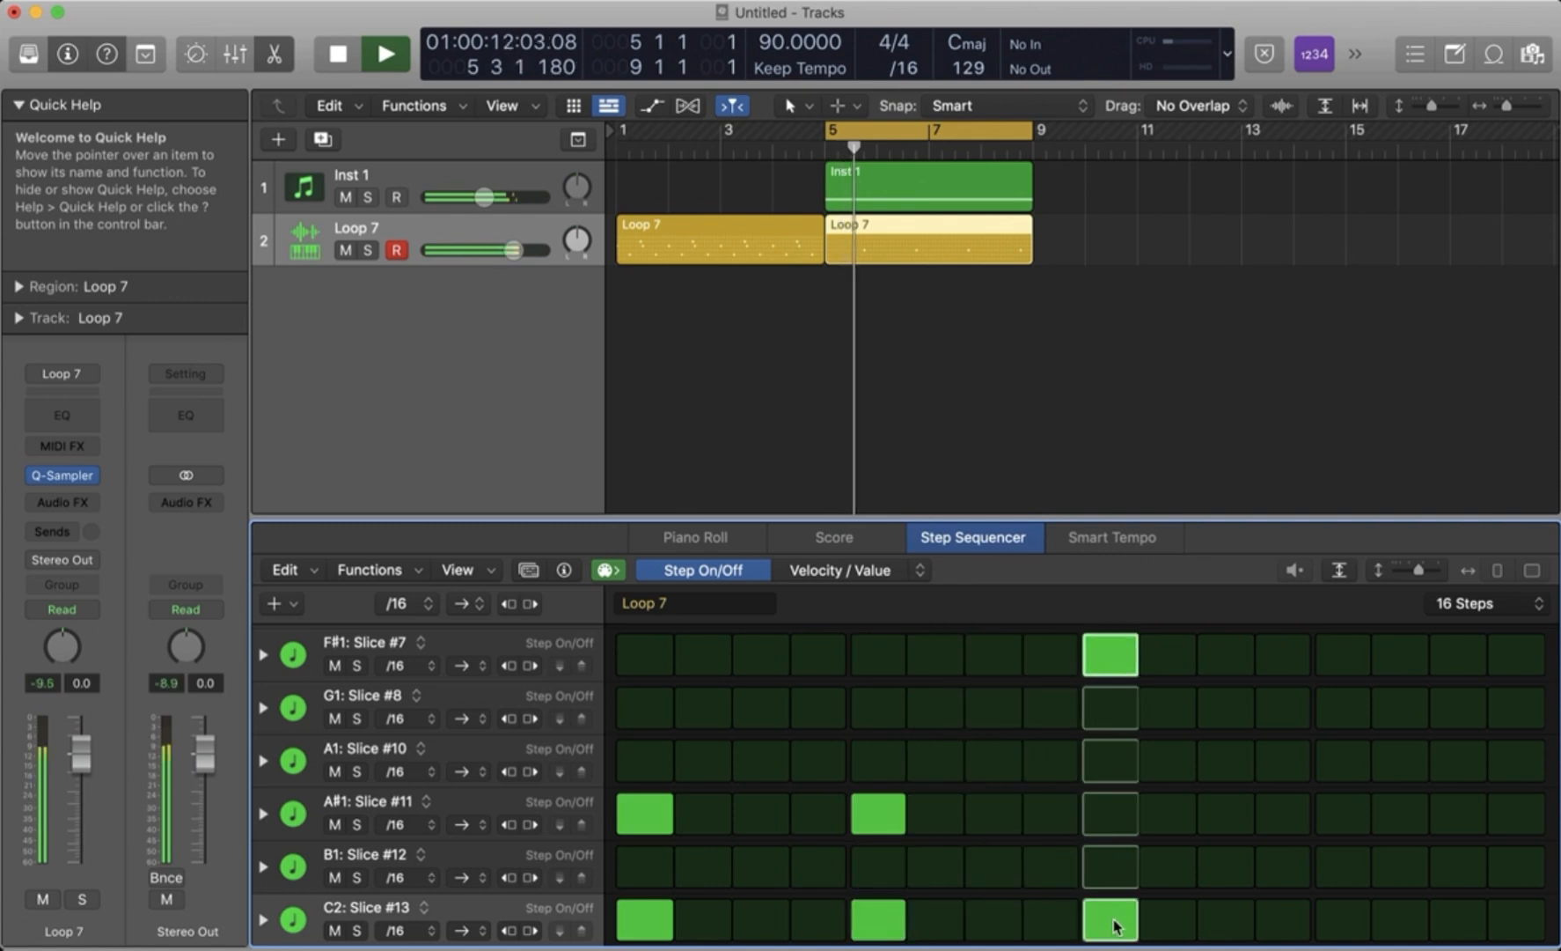
left_click(1344, 924)
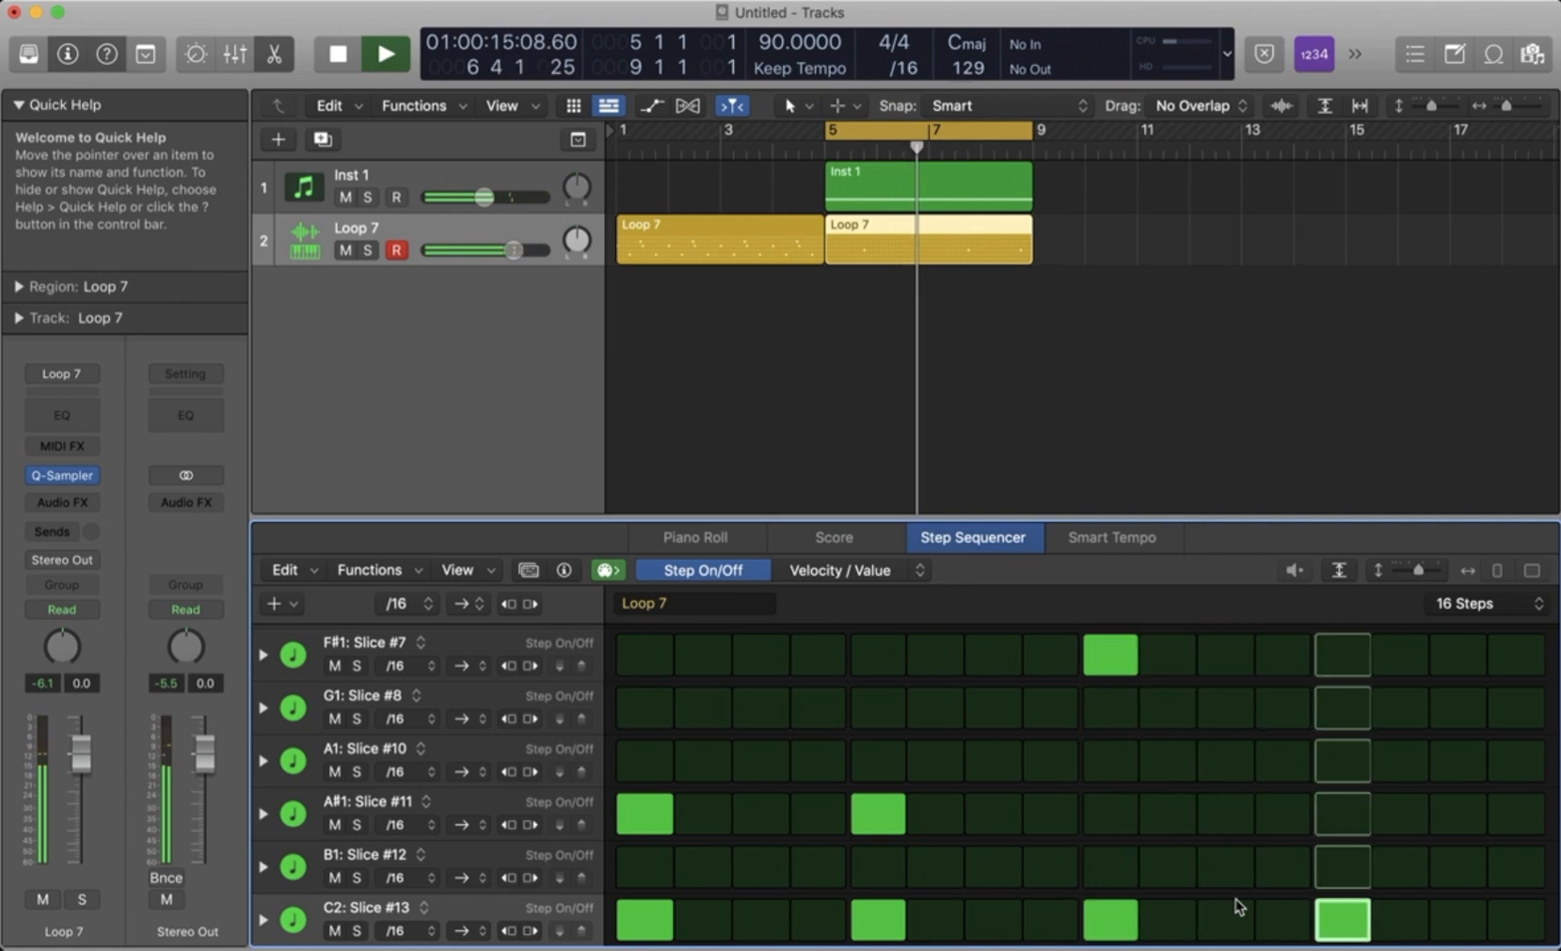
left_click(1343, 920)
key("space")
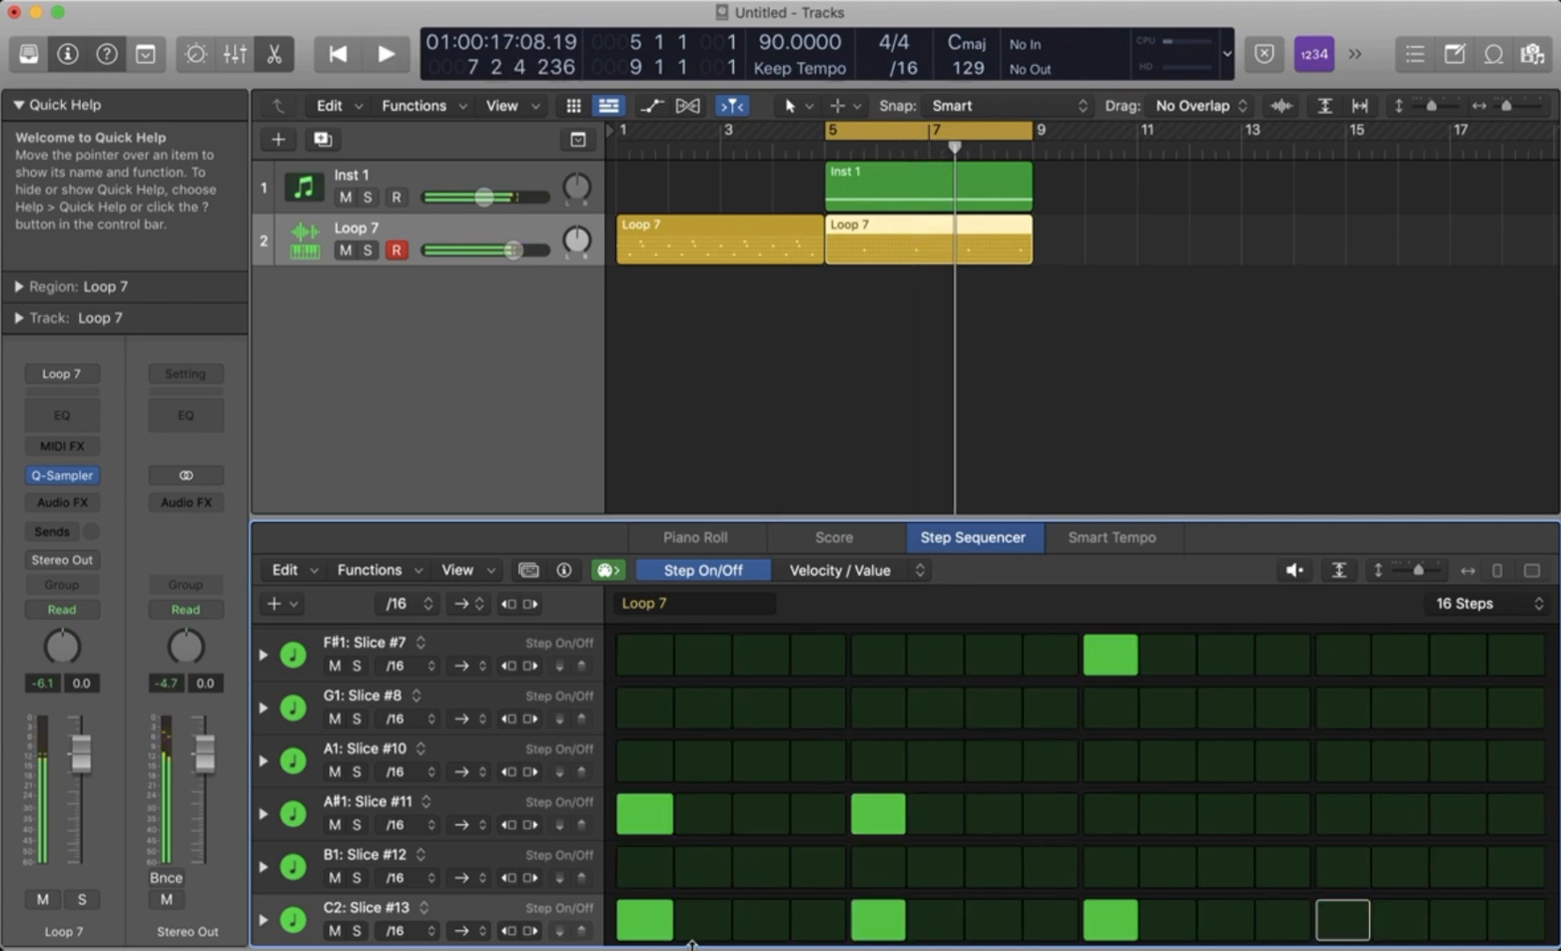
- Show Start Offset for the C2: Slice #13 row, set 18% on step 1 and 13% on the other steps, and play the pattern
left_click(263, 919)
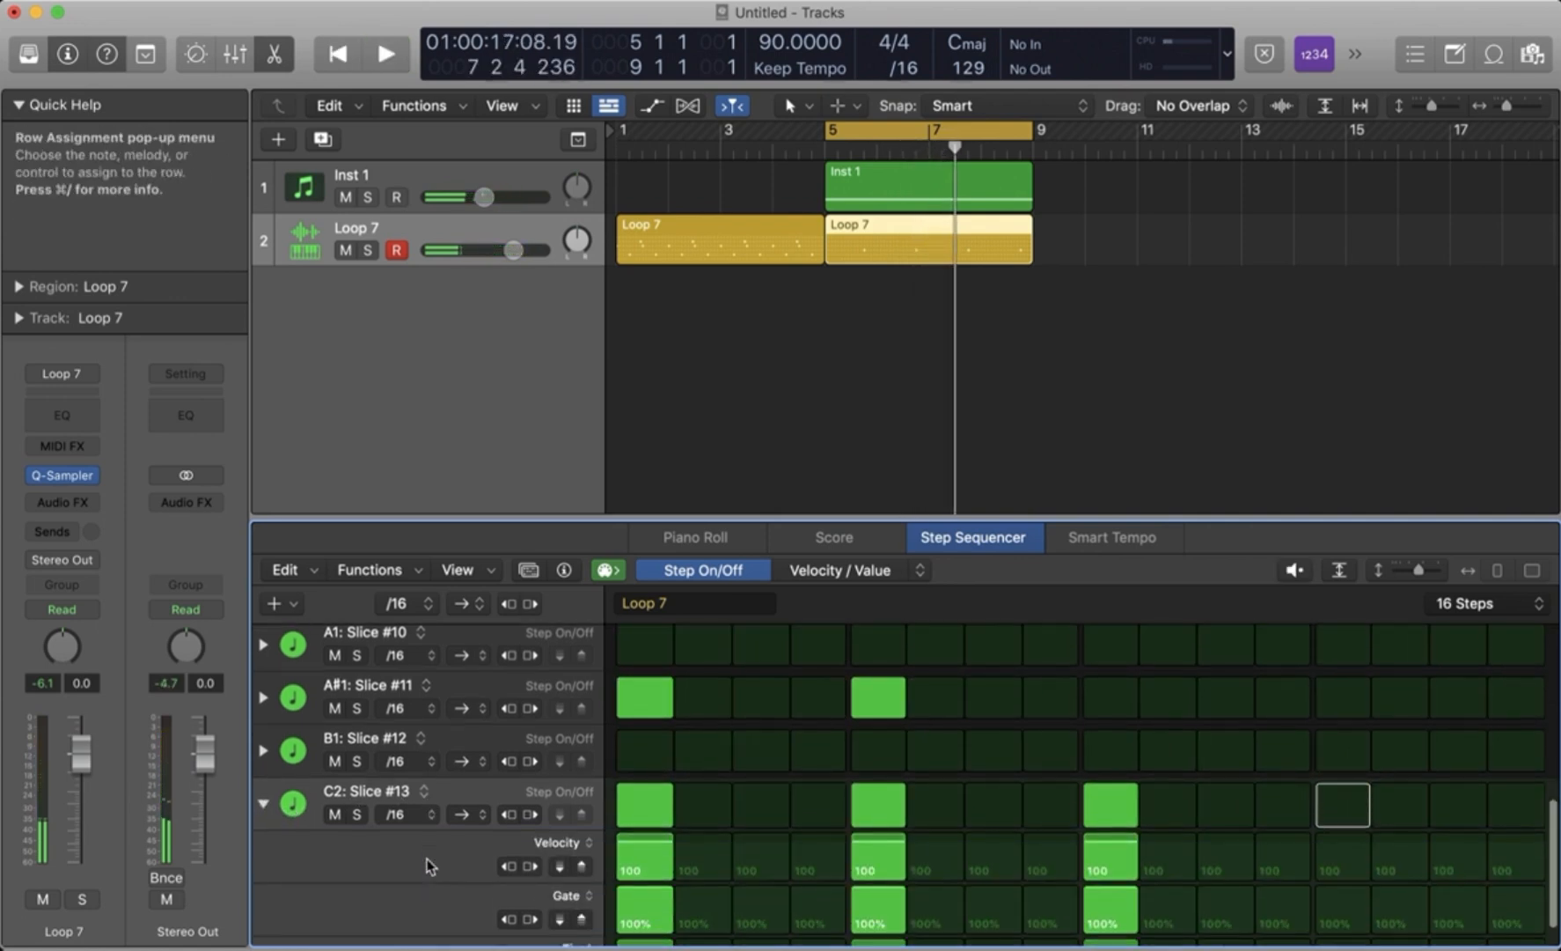
left_click(563, 908)
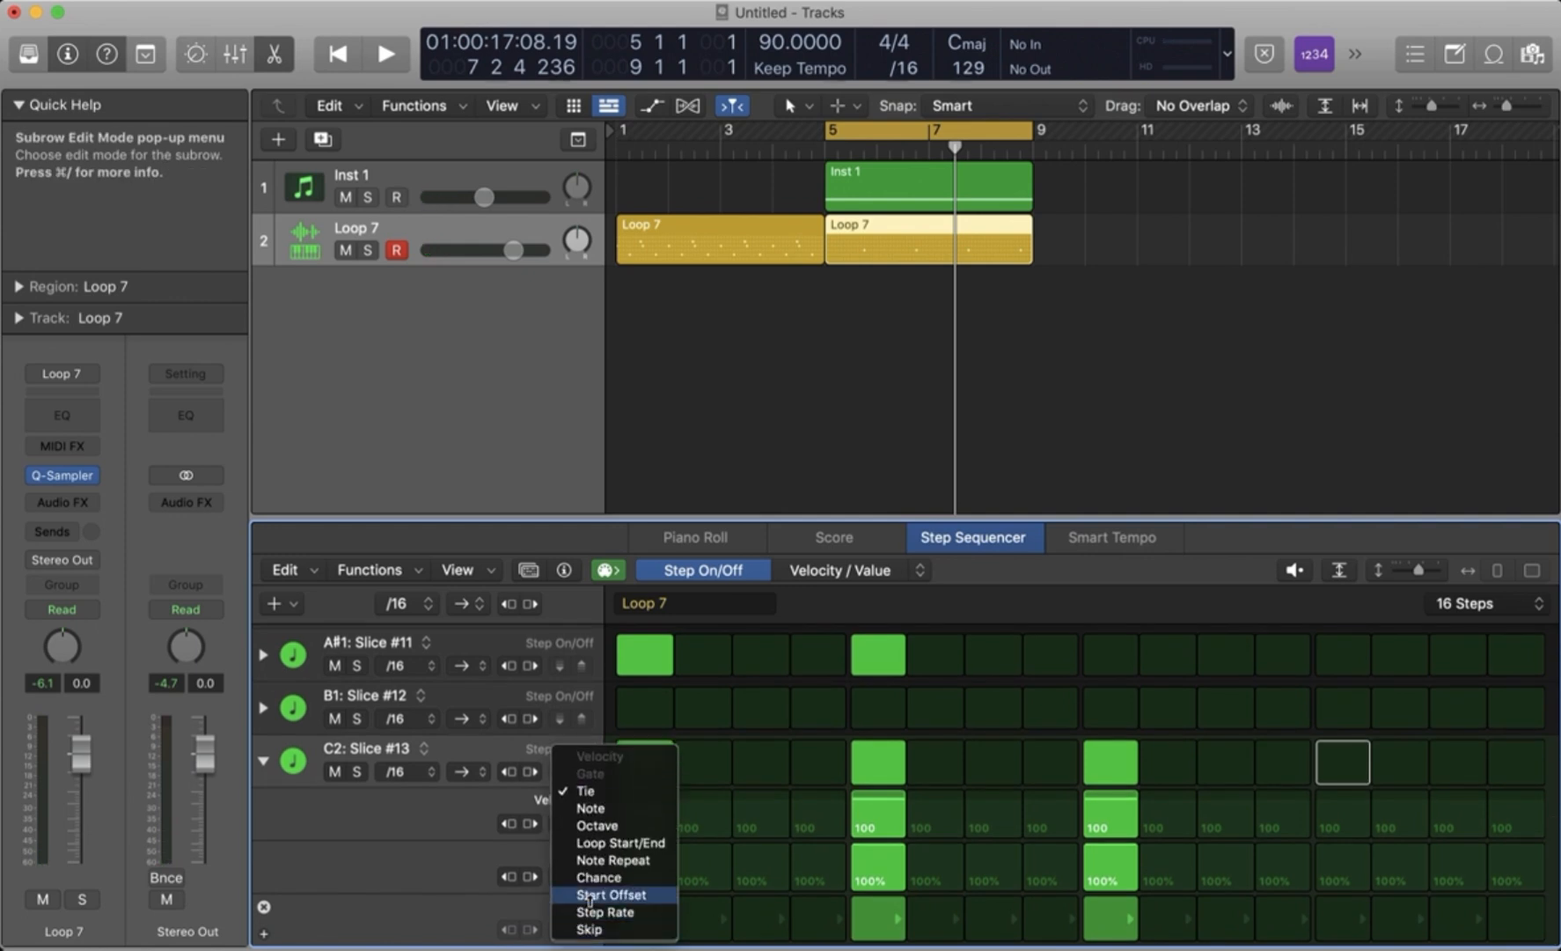
left_click(589, 895)
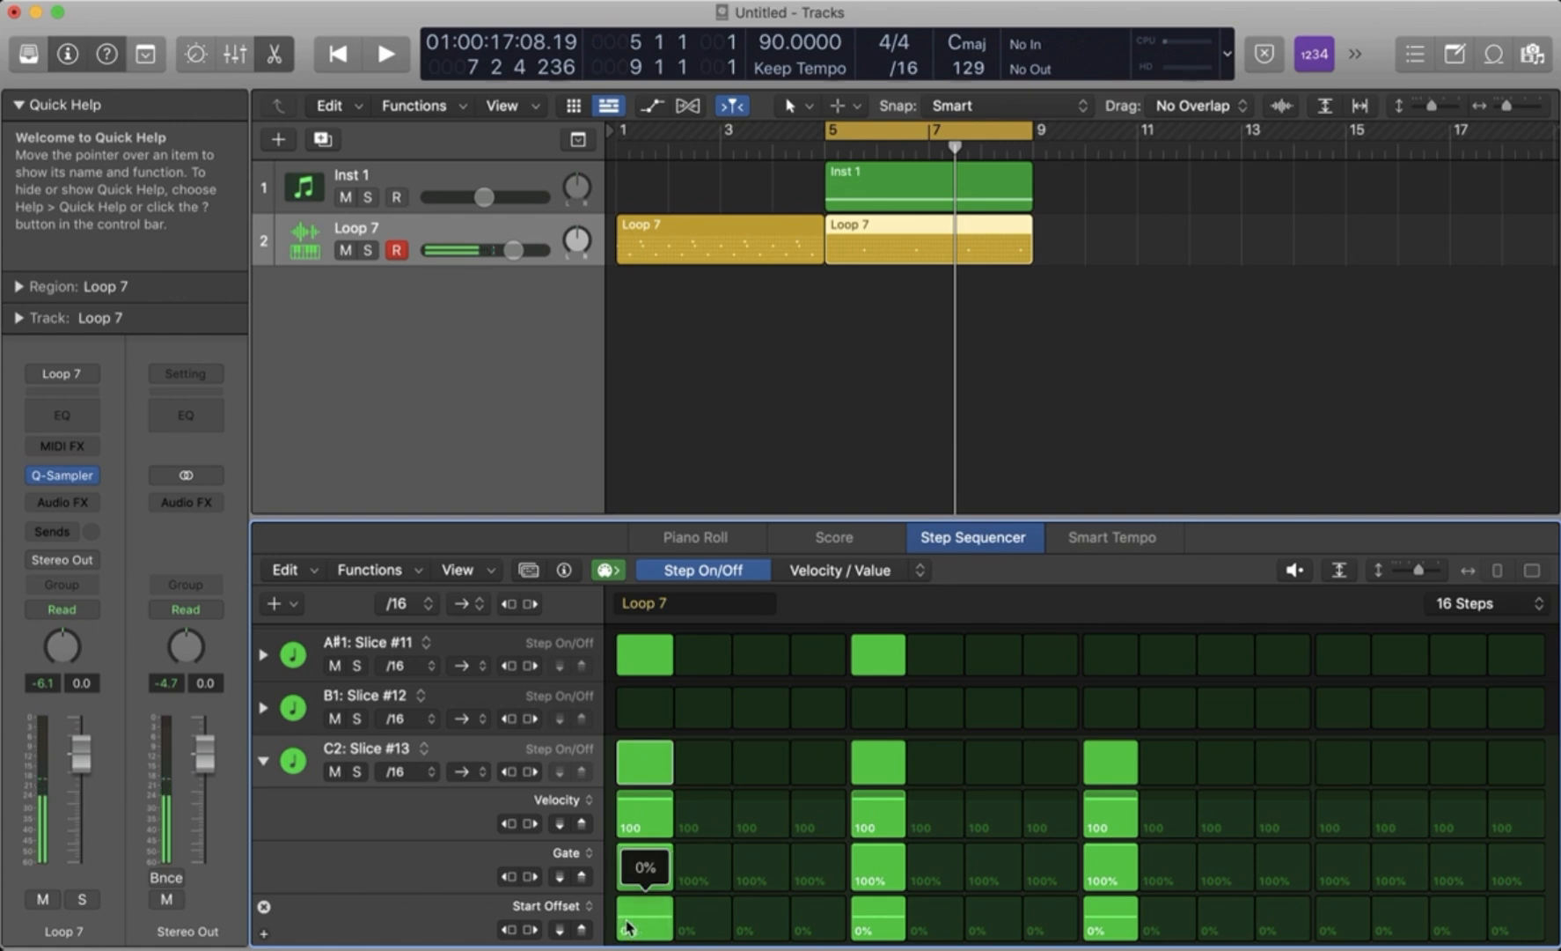
left_click_drag(627, 924, 628, 923)
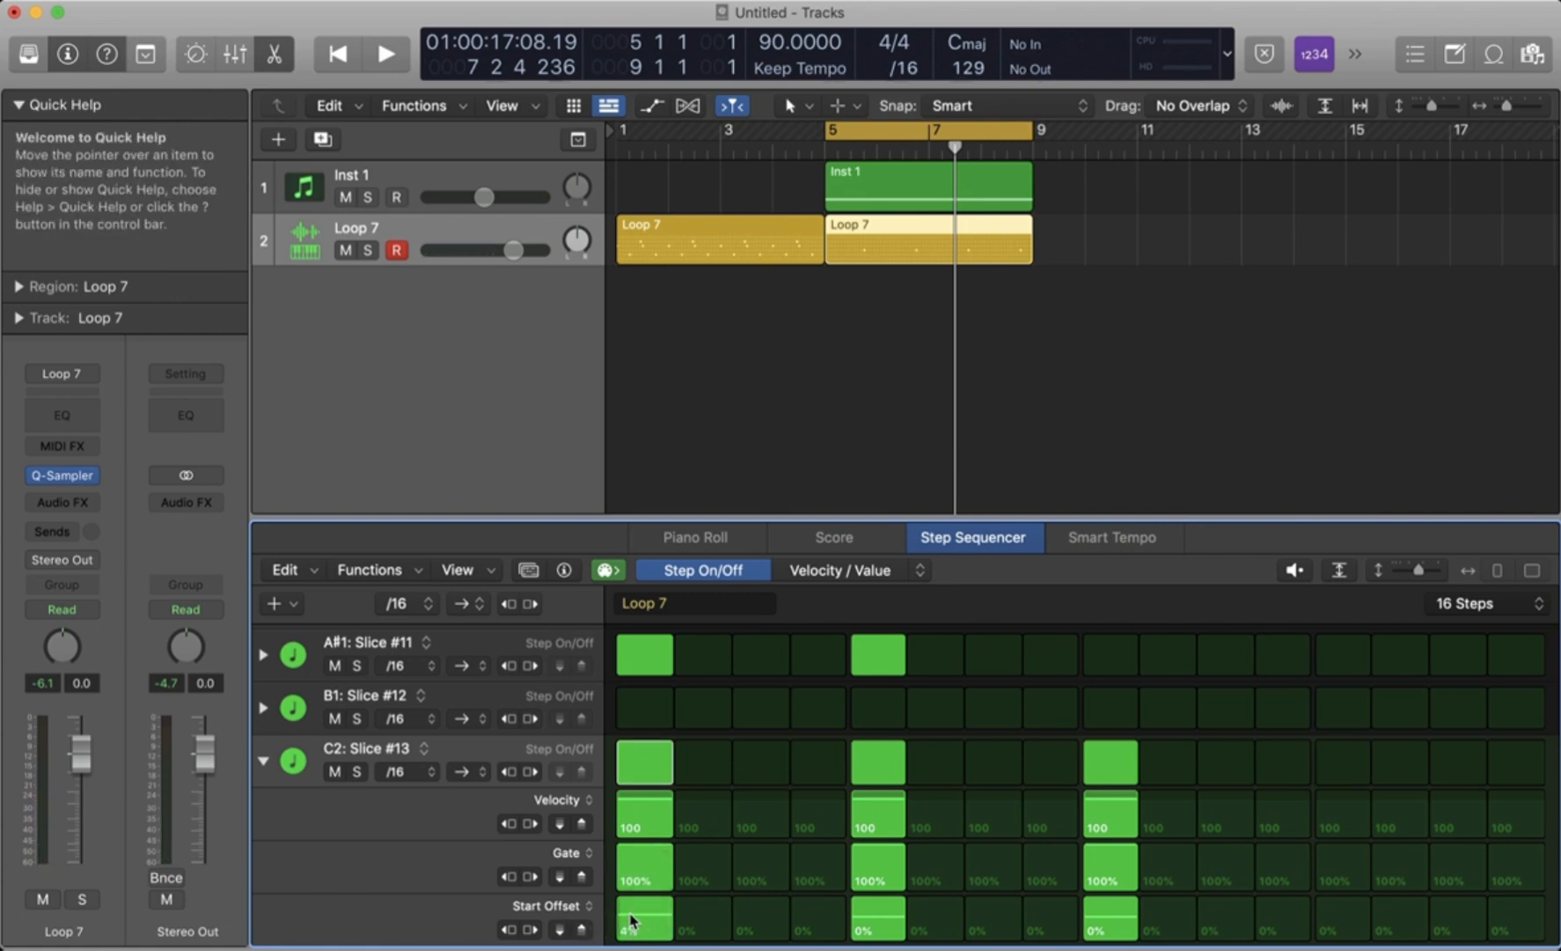
key("space")
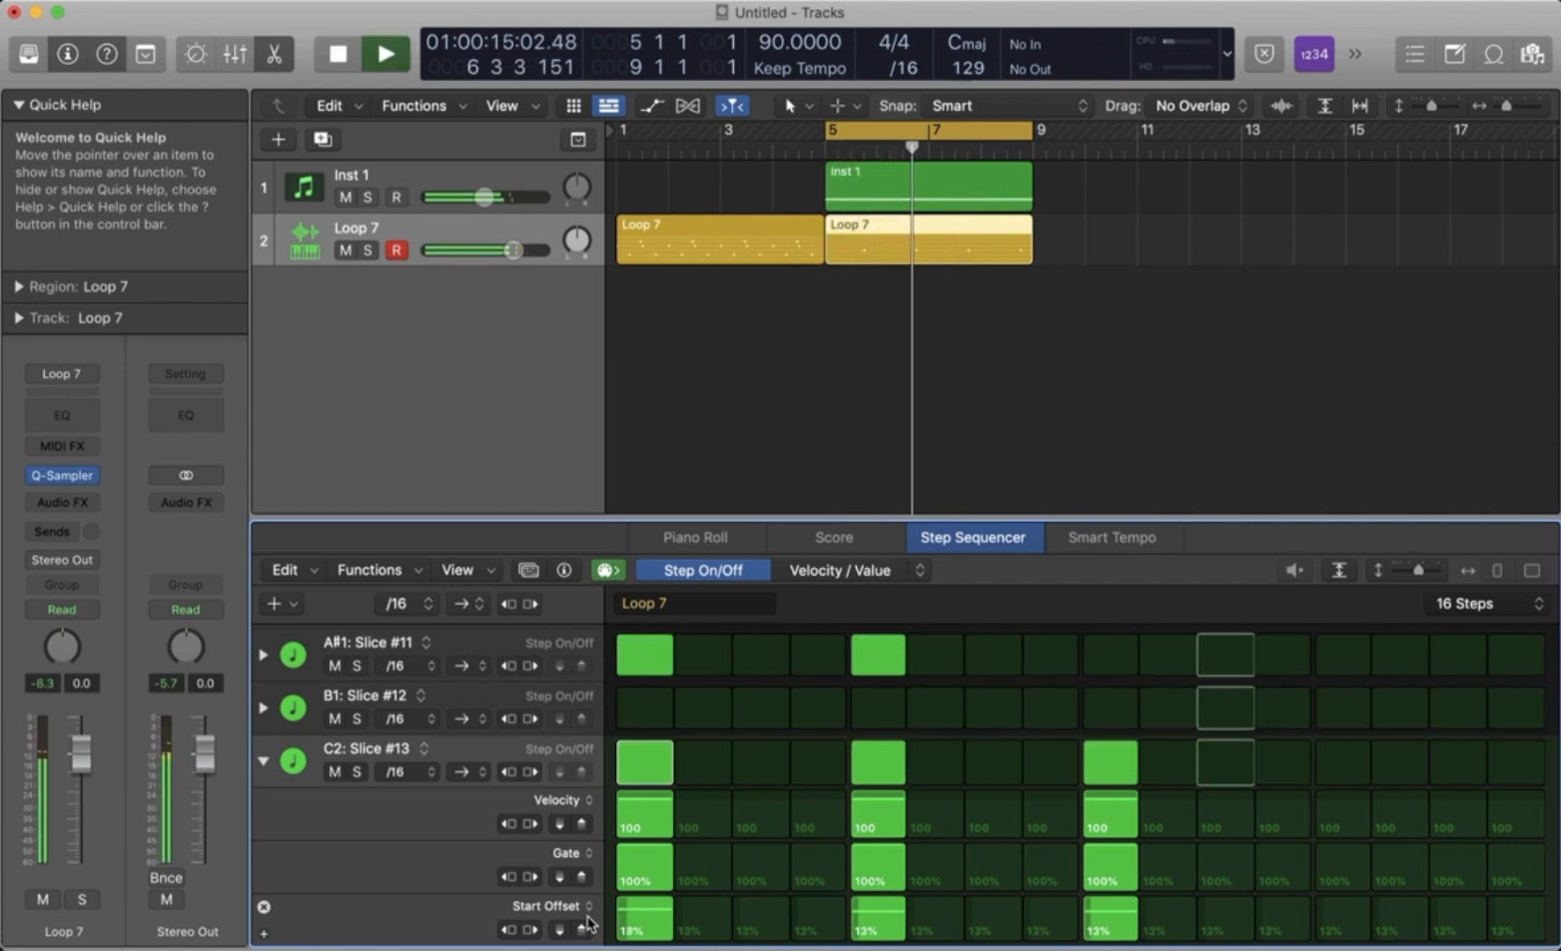
- Lower the velocity of step 5 in the C2: Slice #13 row to 69 and collapse the row
left_click_drag(871, 815, 875, 819)
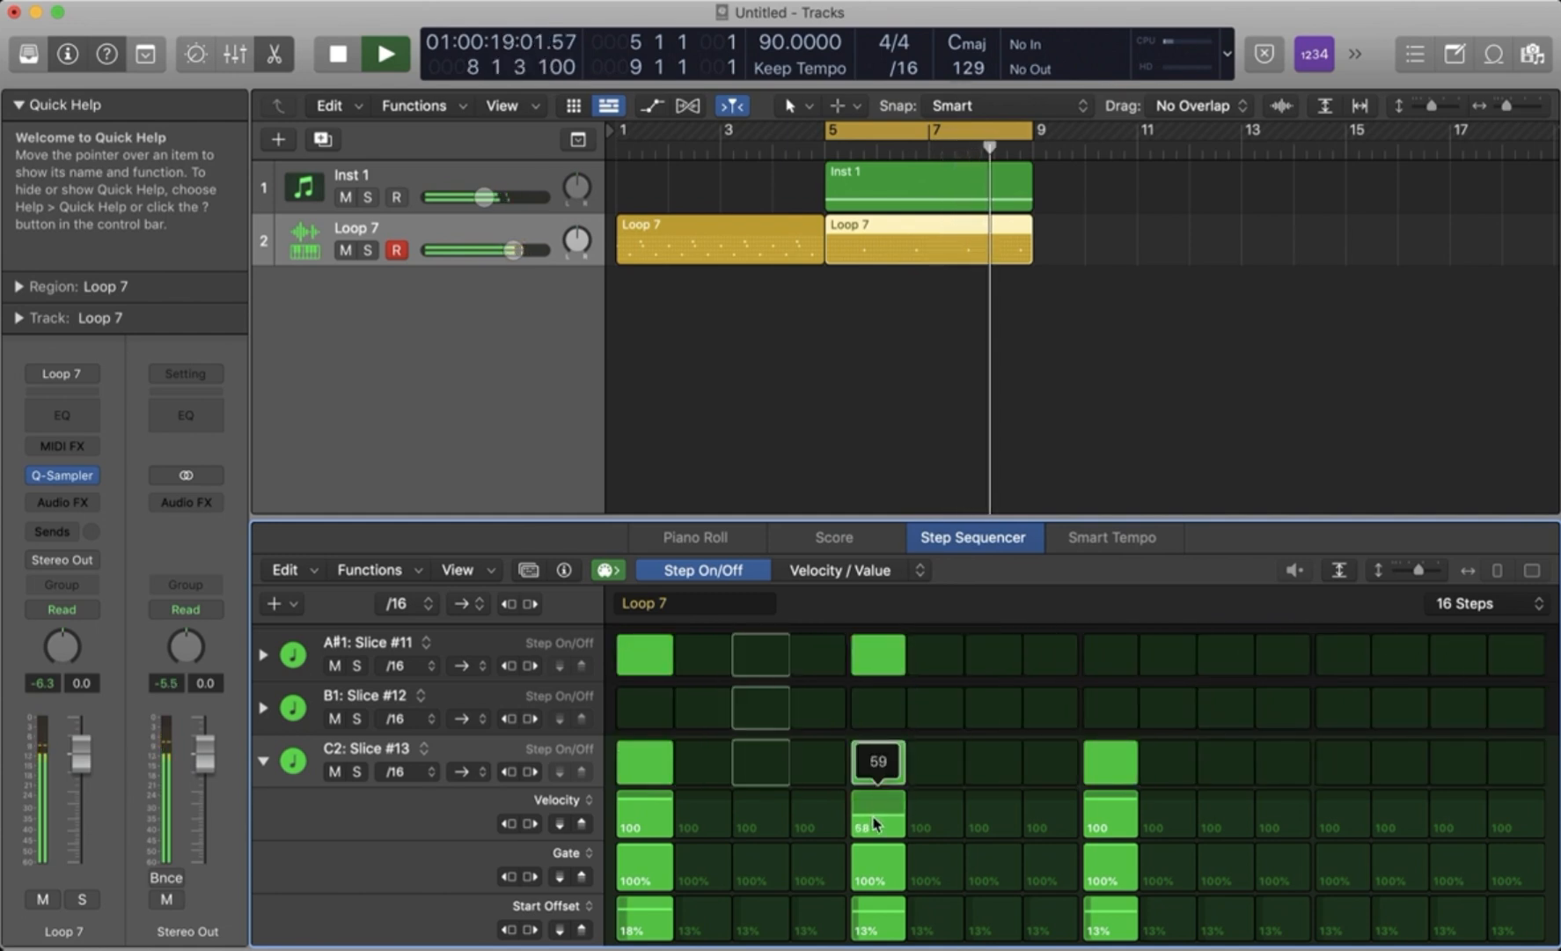
left_click_drag(872, 814, 872, 813)
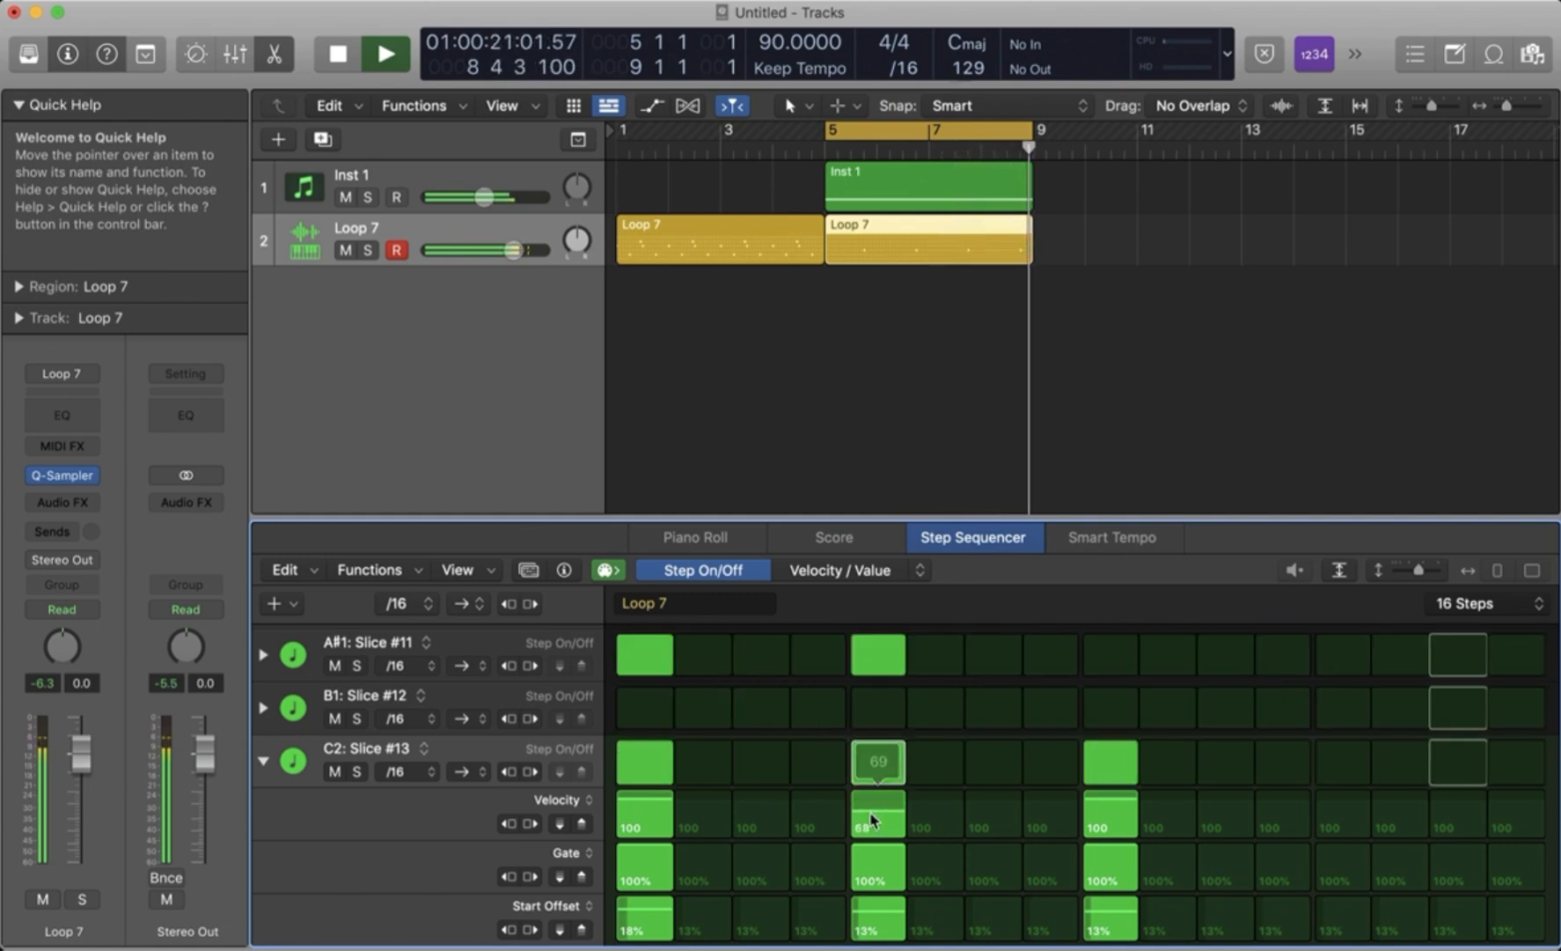
left_click(264, 760)
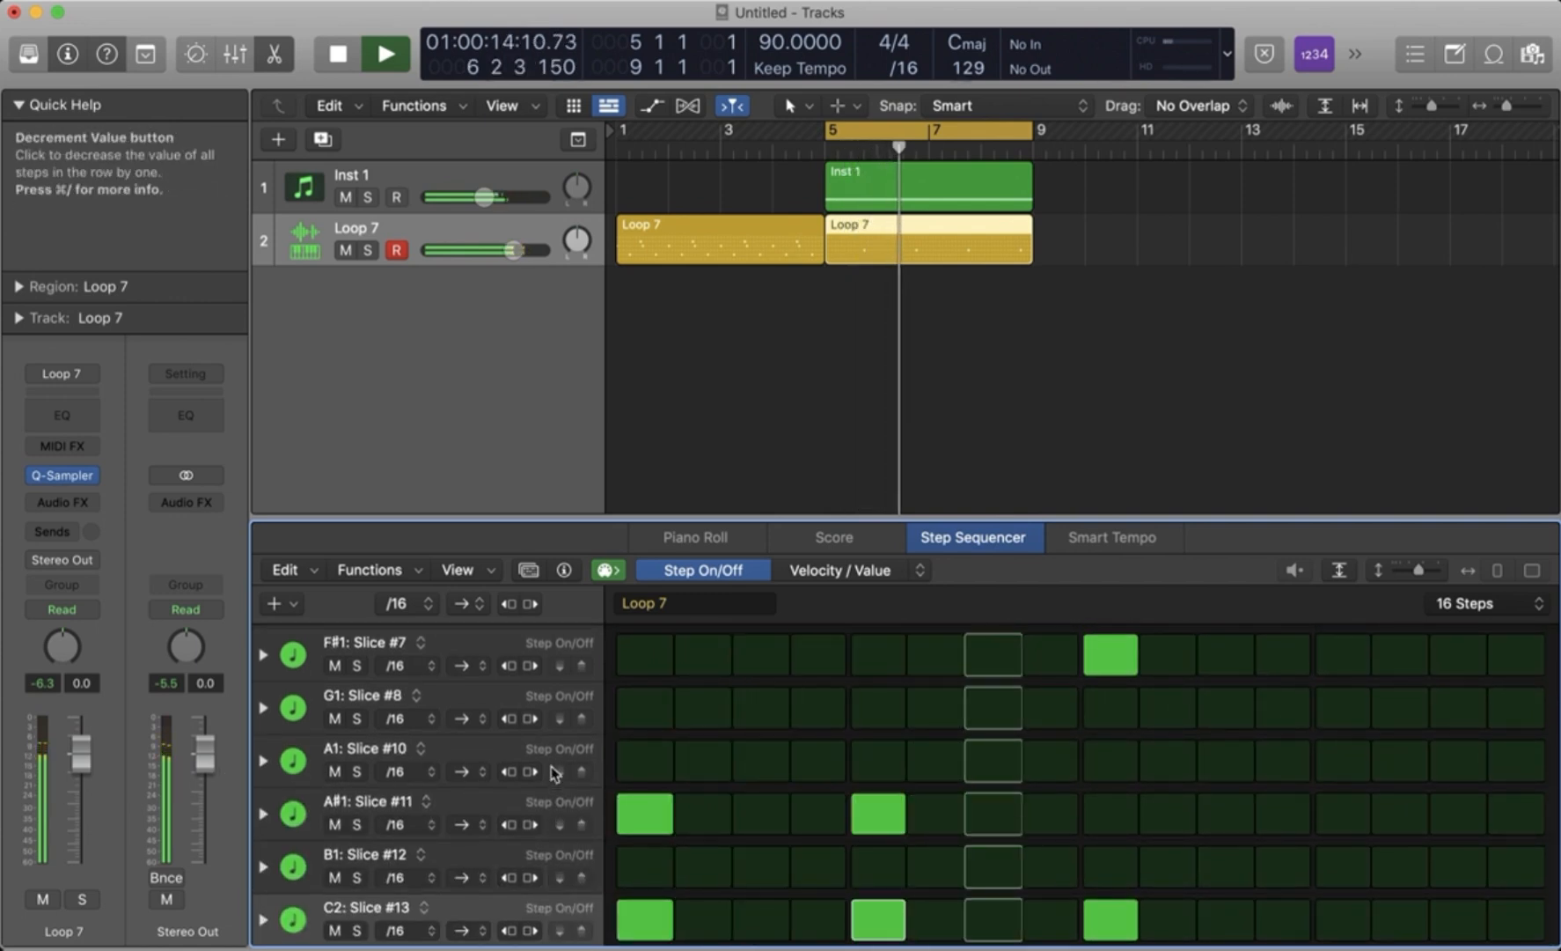
- Audition G1: Slice #8, turn on step 16 of its row, and clear the stray step 16 in the A1: Slice #10 row
scroll(551, 766, "down", 1)
scroll(464, 844, "up", 1)
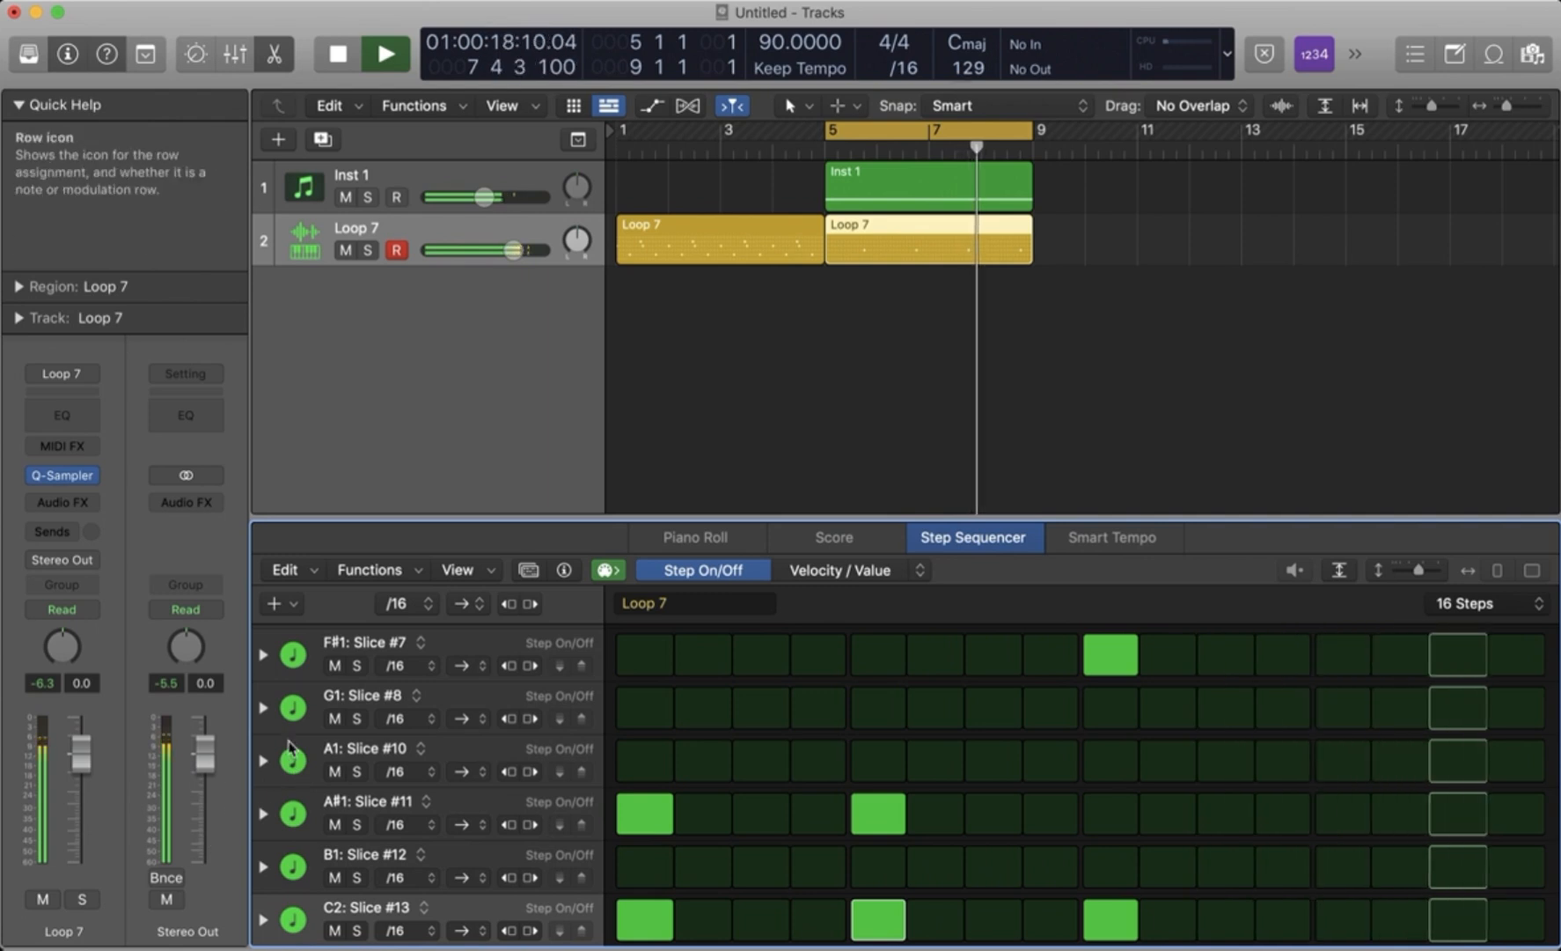
left_click(294, 709)
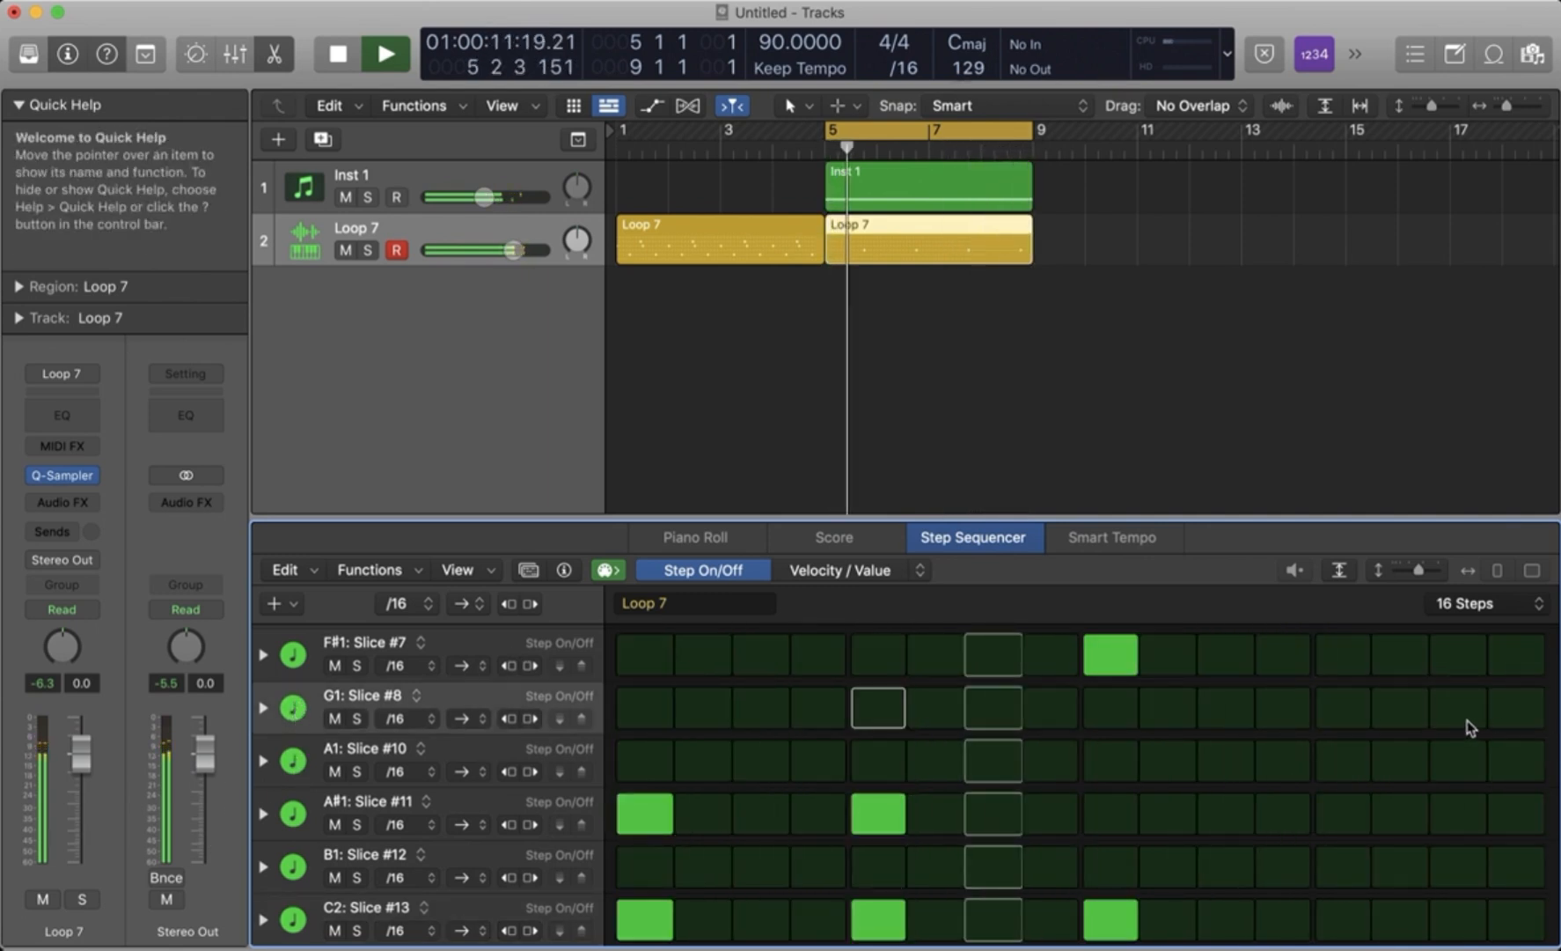
left_click_drag(1513, 712, 1522, 775)
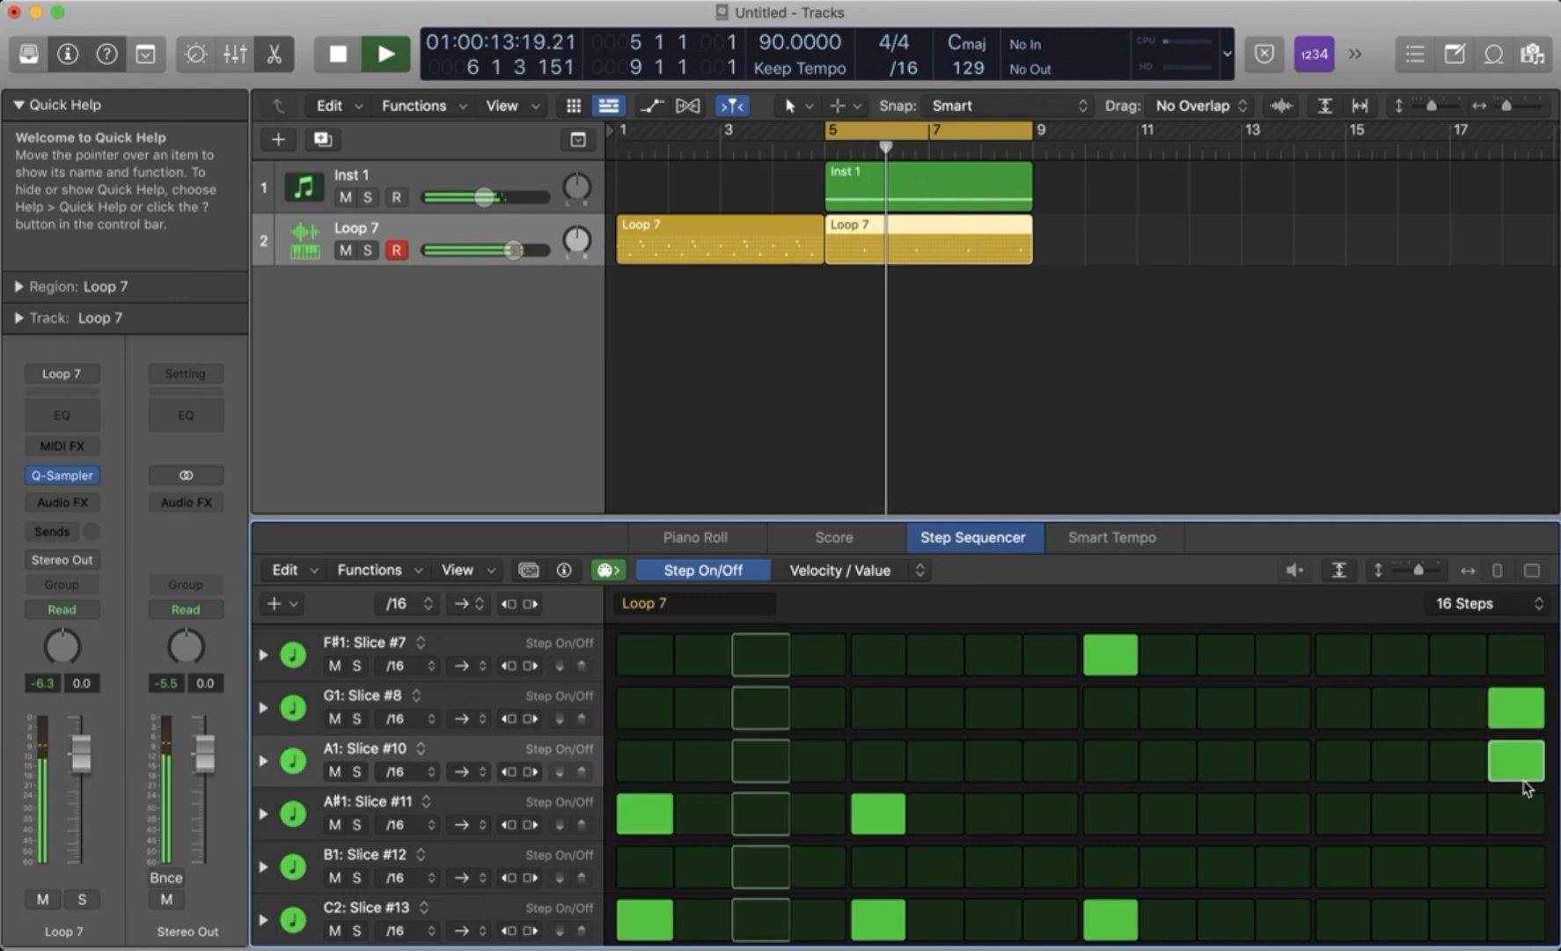
left_click(1522, 777)
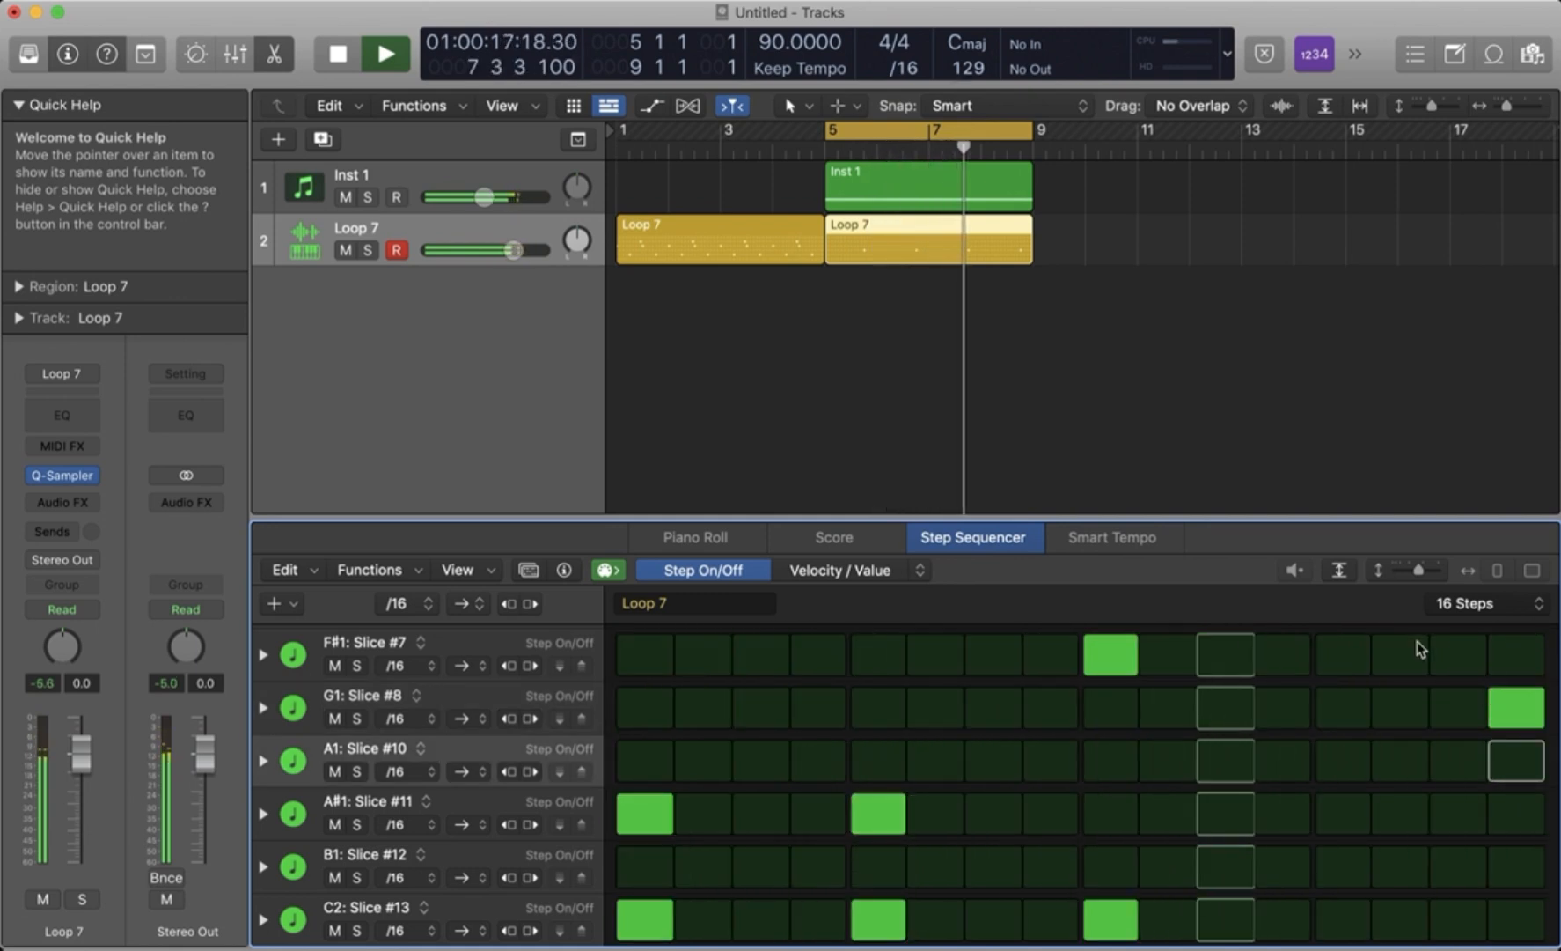
- Set the pattern length to 32 steps and play the extended pattern
left_click(1539, 607)
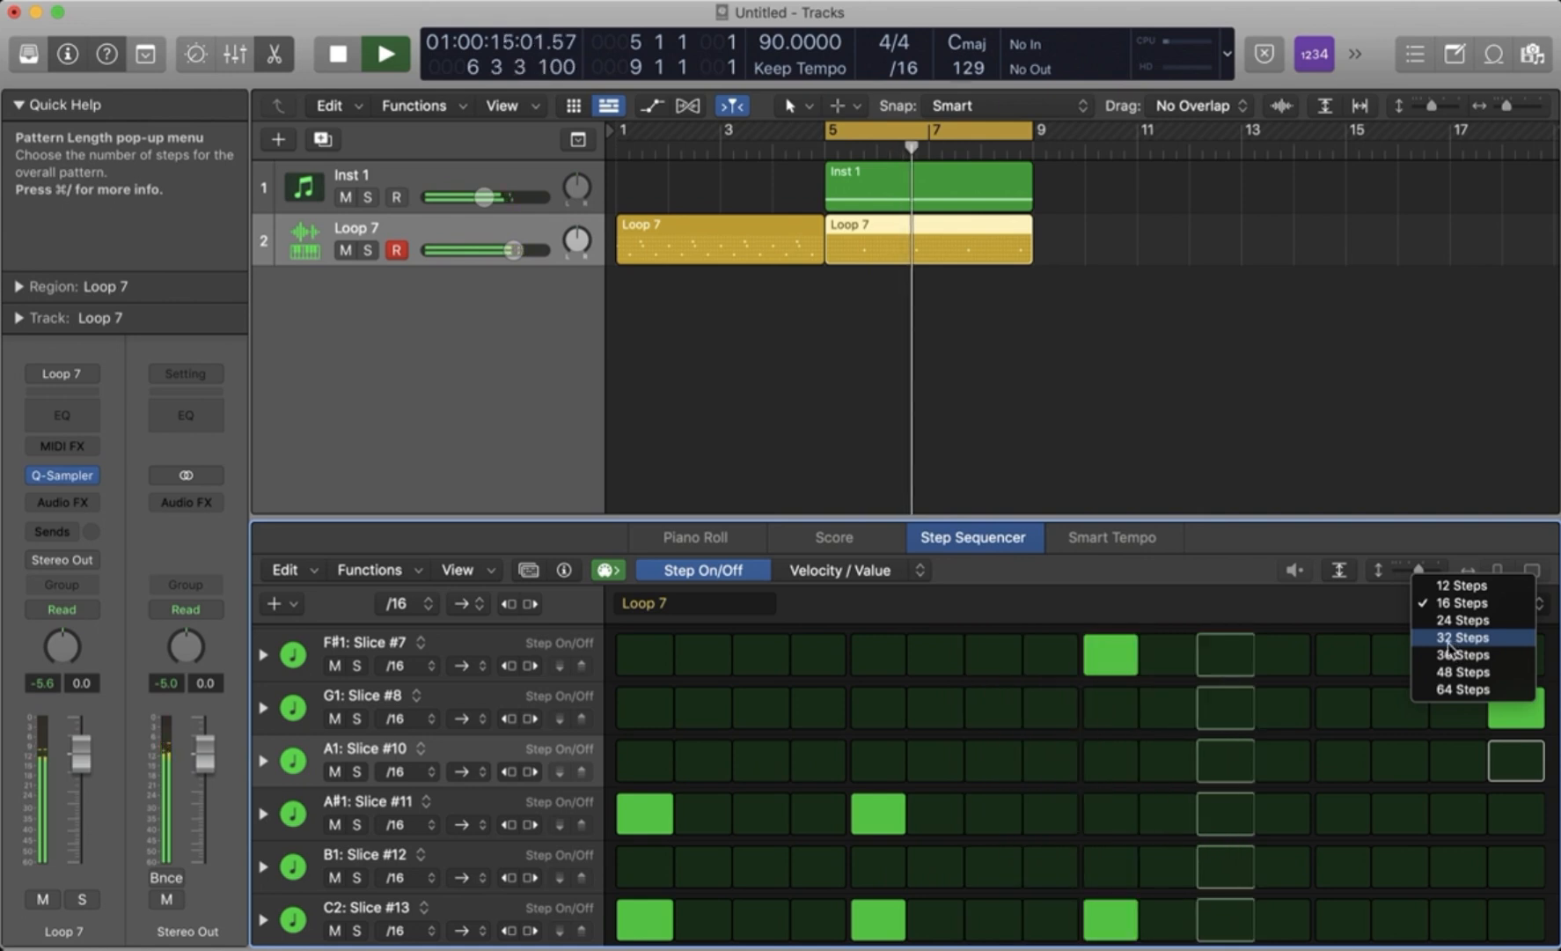
left_click(1330, 538)
key("space")
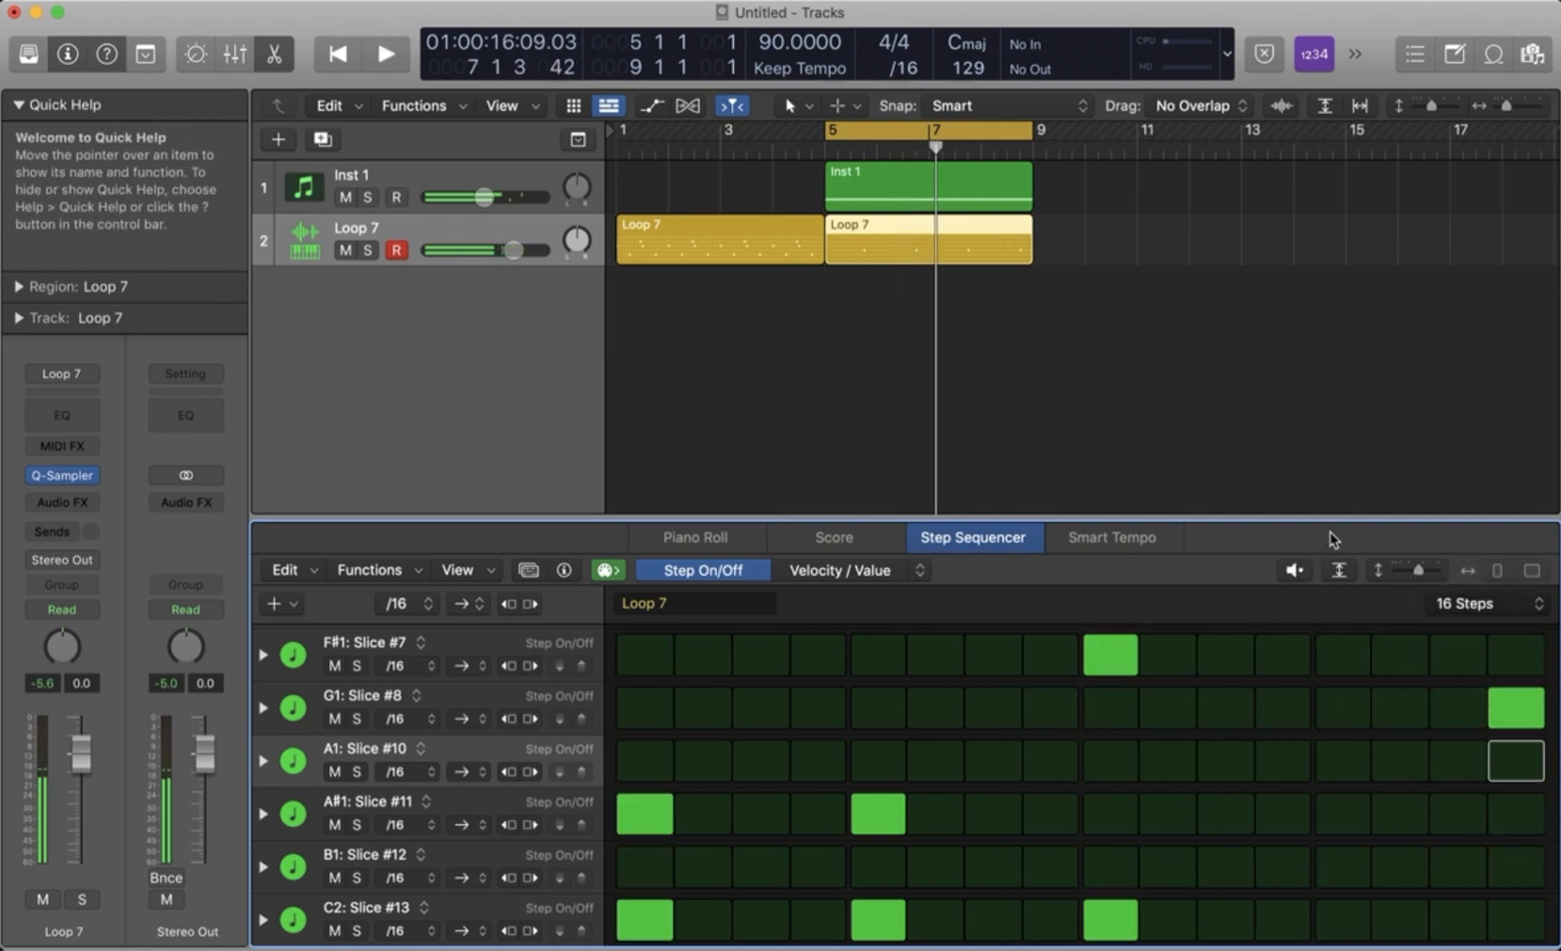
left_click(1478, 603)
left_click(1479, 635)
key("space")
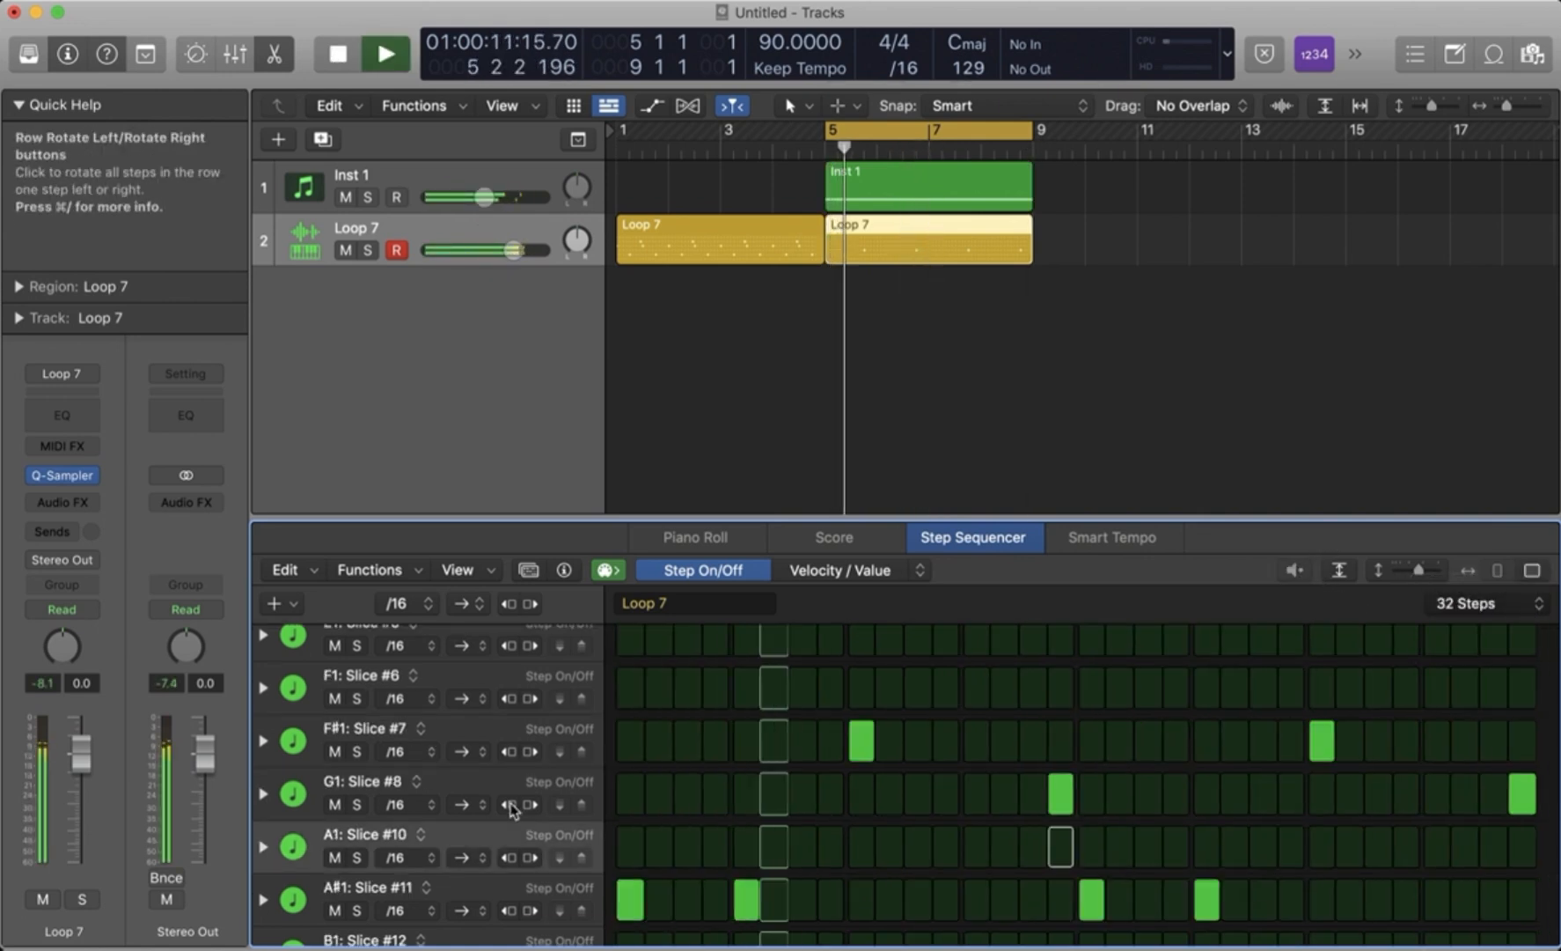
scroll(623, 873, "down", 2)
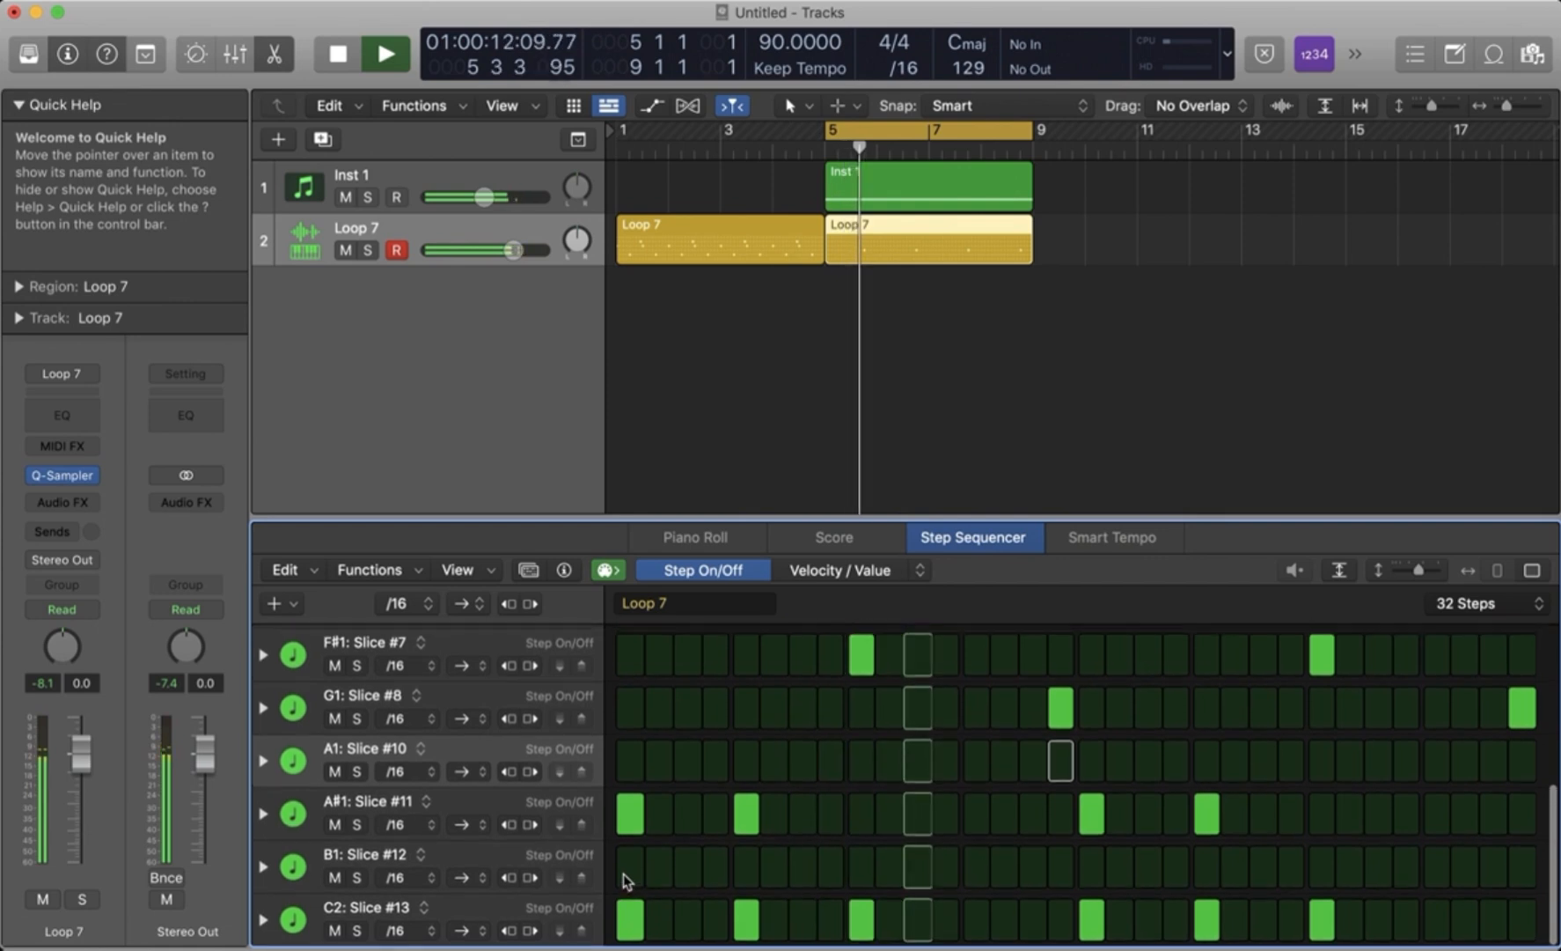
key("space")
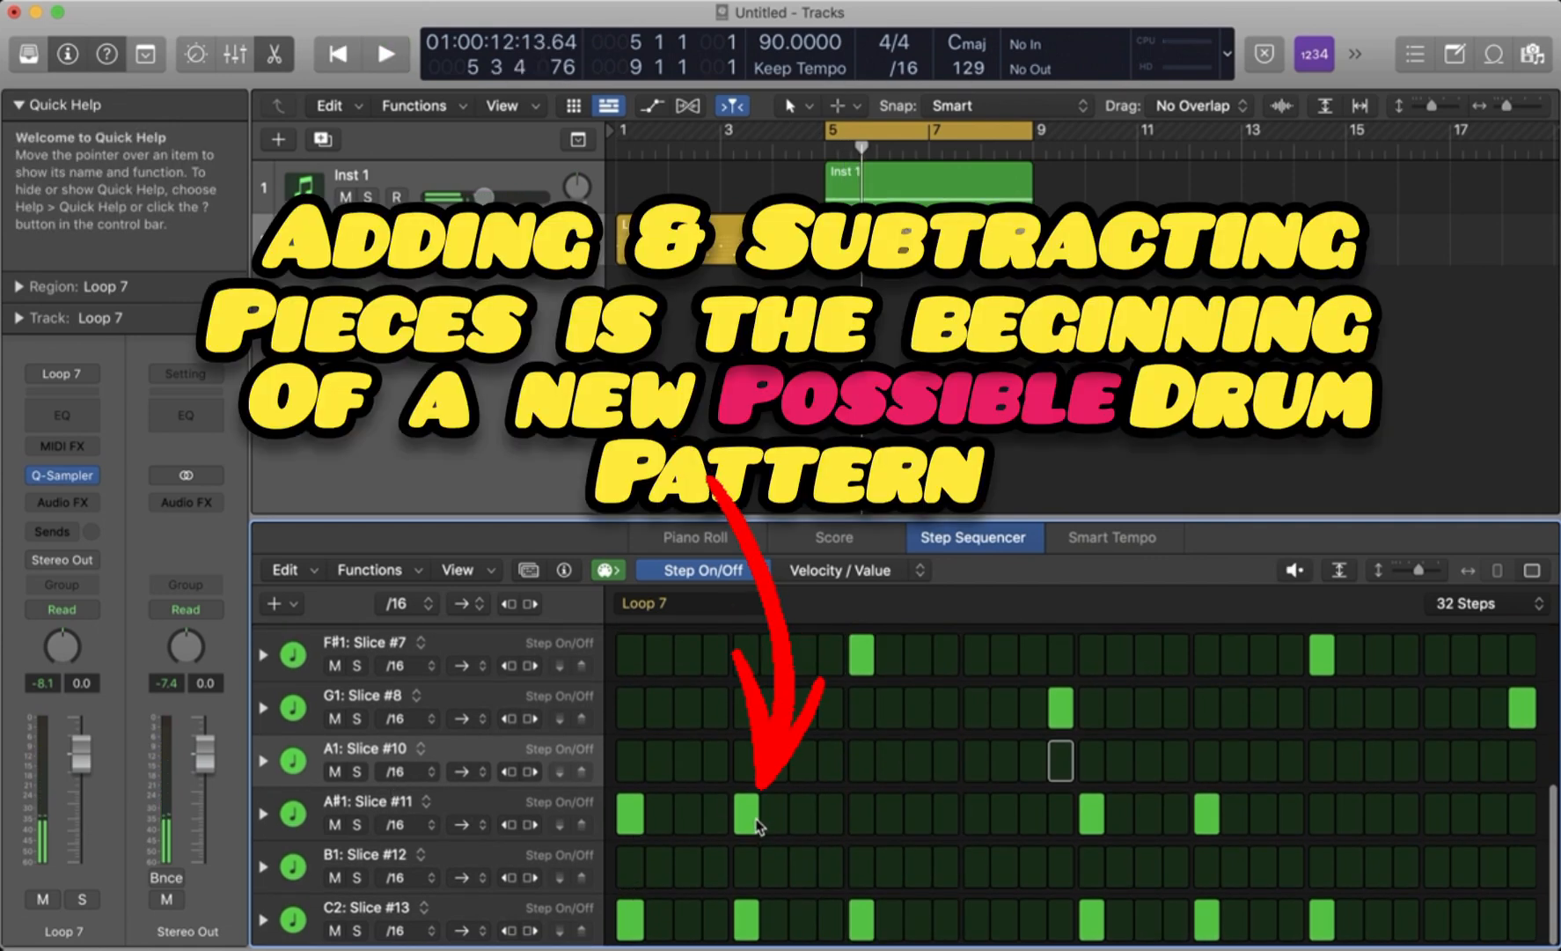
- Turn off step 5 of the A#1: Slice #11 row and replay the pattern from the start
left_click(748, 811)
key("space")
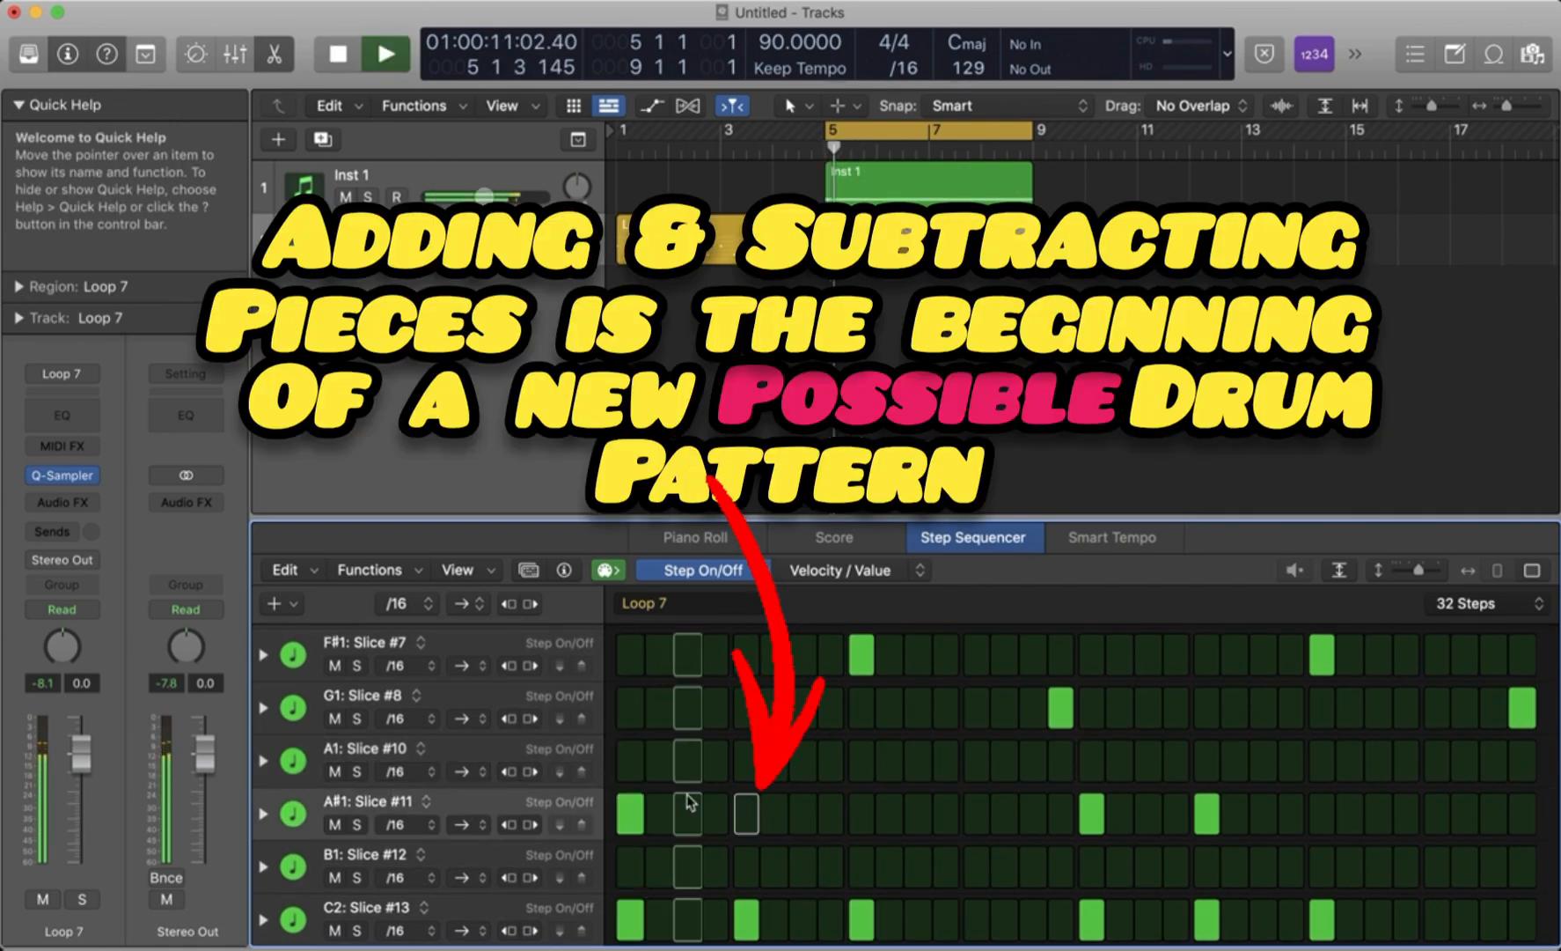
scroll(335, 770, "up", 1)
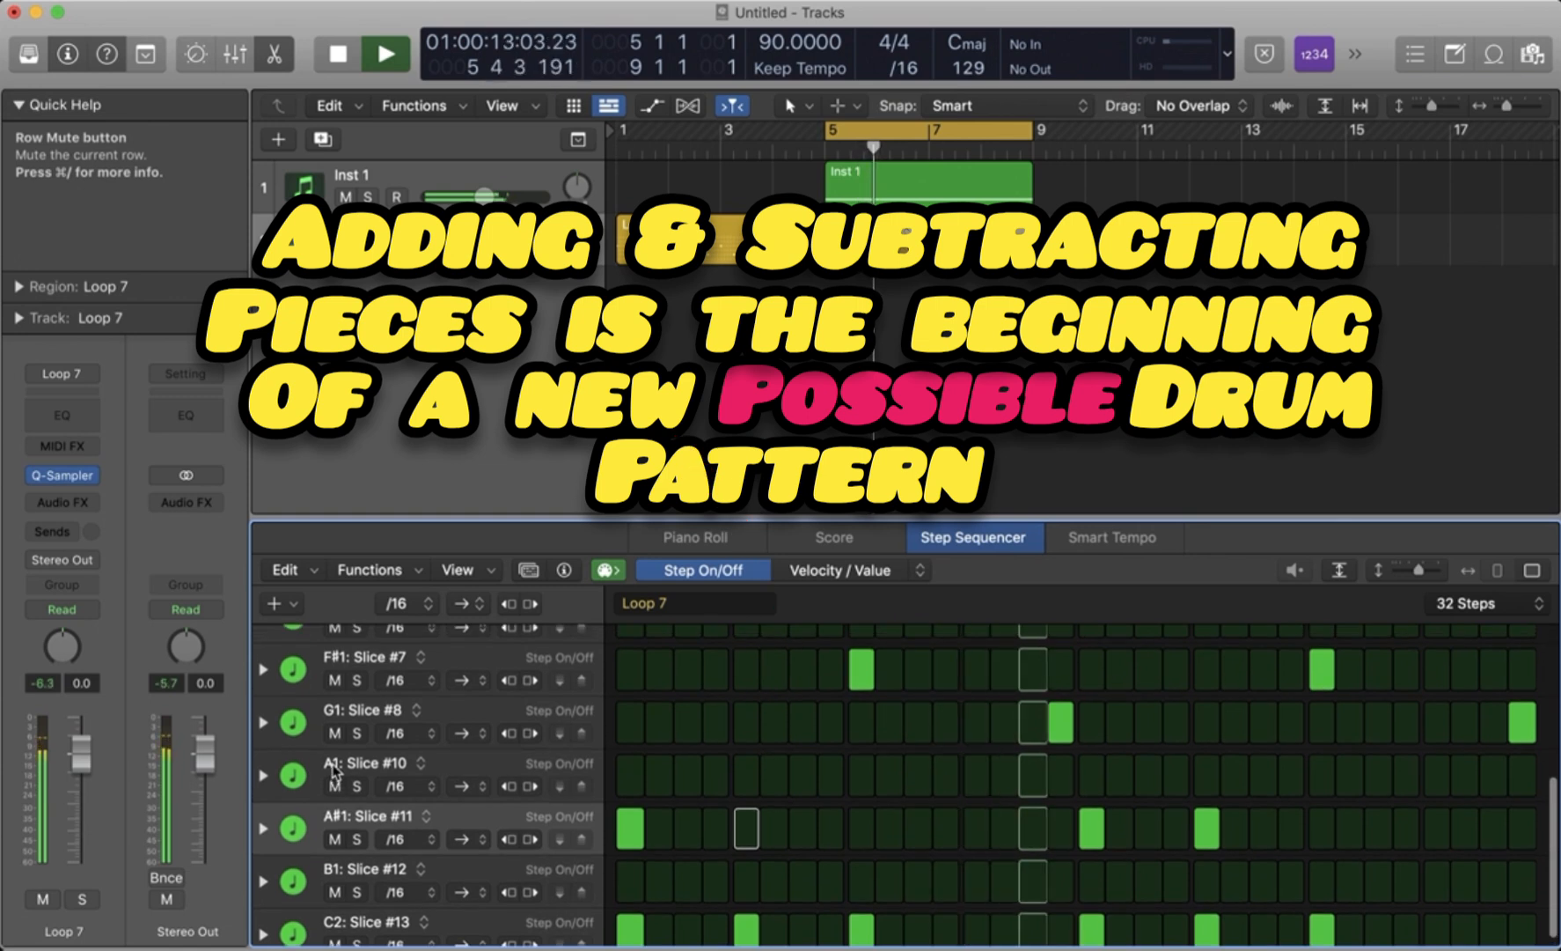
key("space")
key("space")
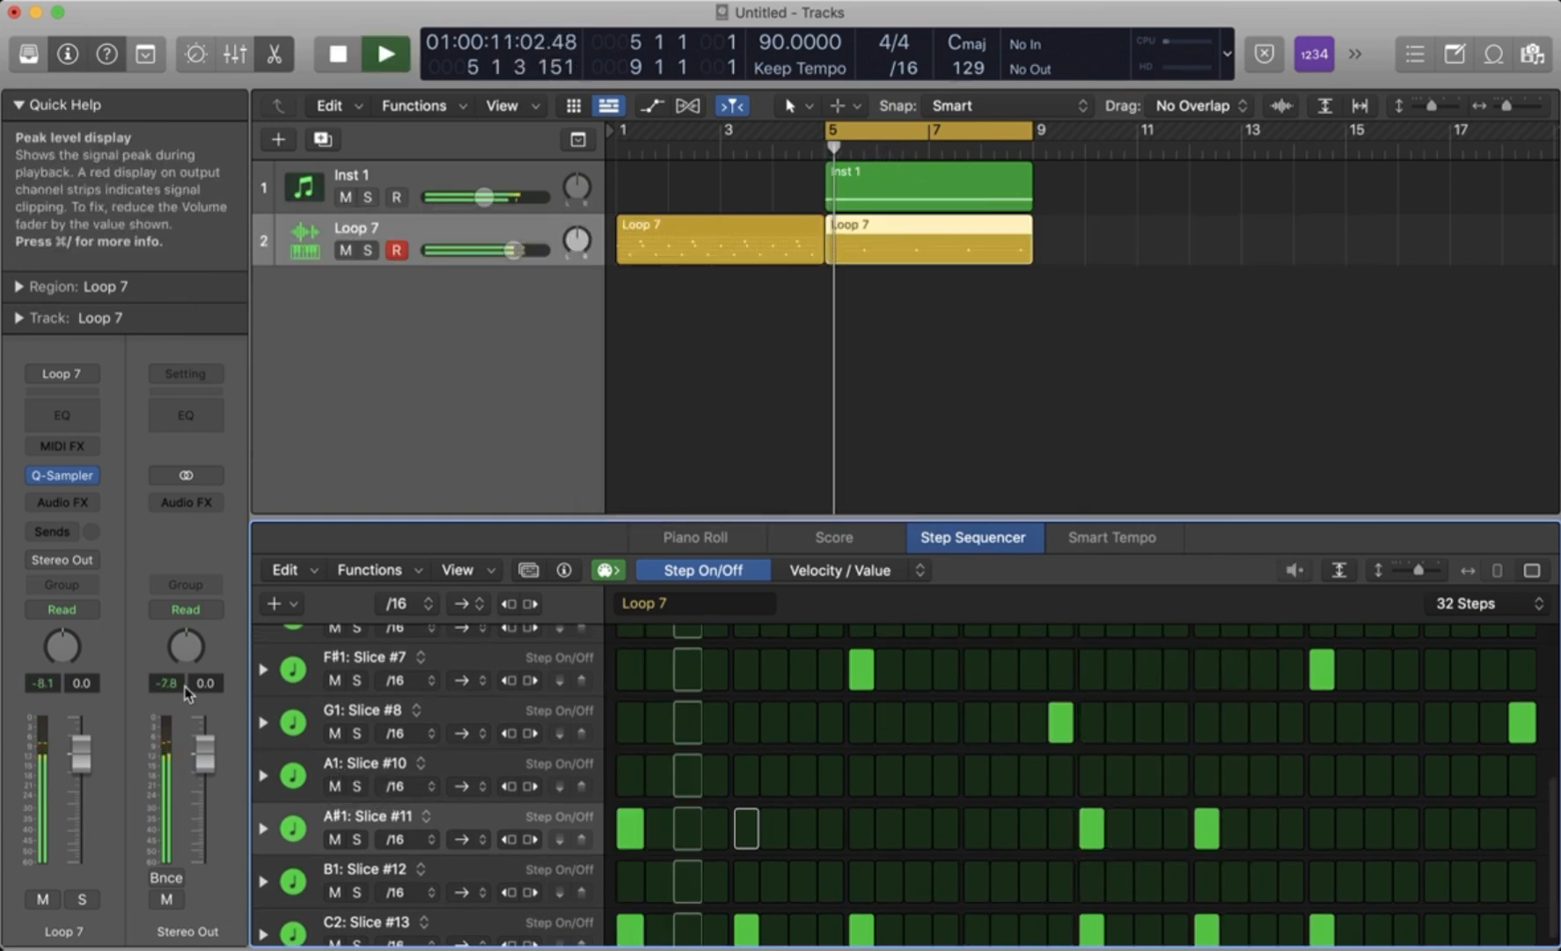
- Turn on step 5 of the D#1: Slice #4 row and play the pattern with the sample
scroll(370, 792, "up", 5)
scroll(394, 805, "up", 3)
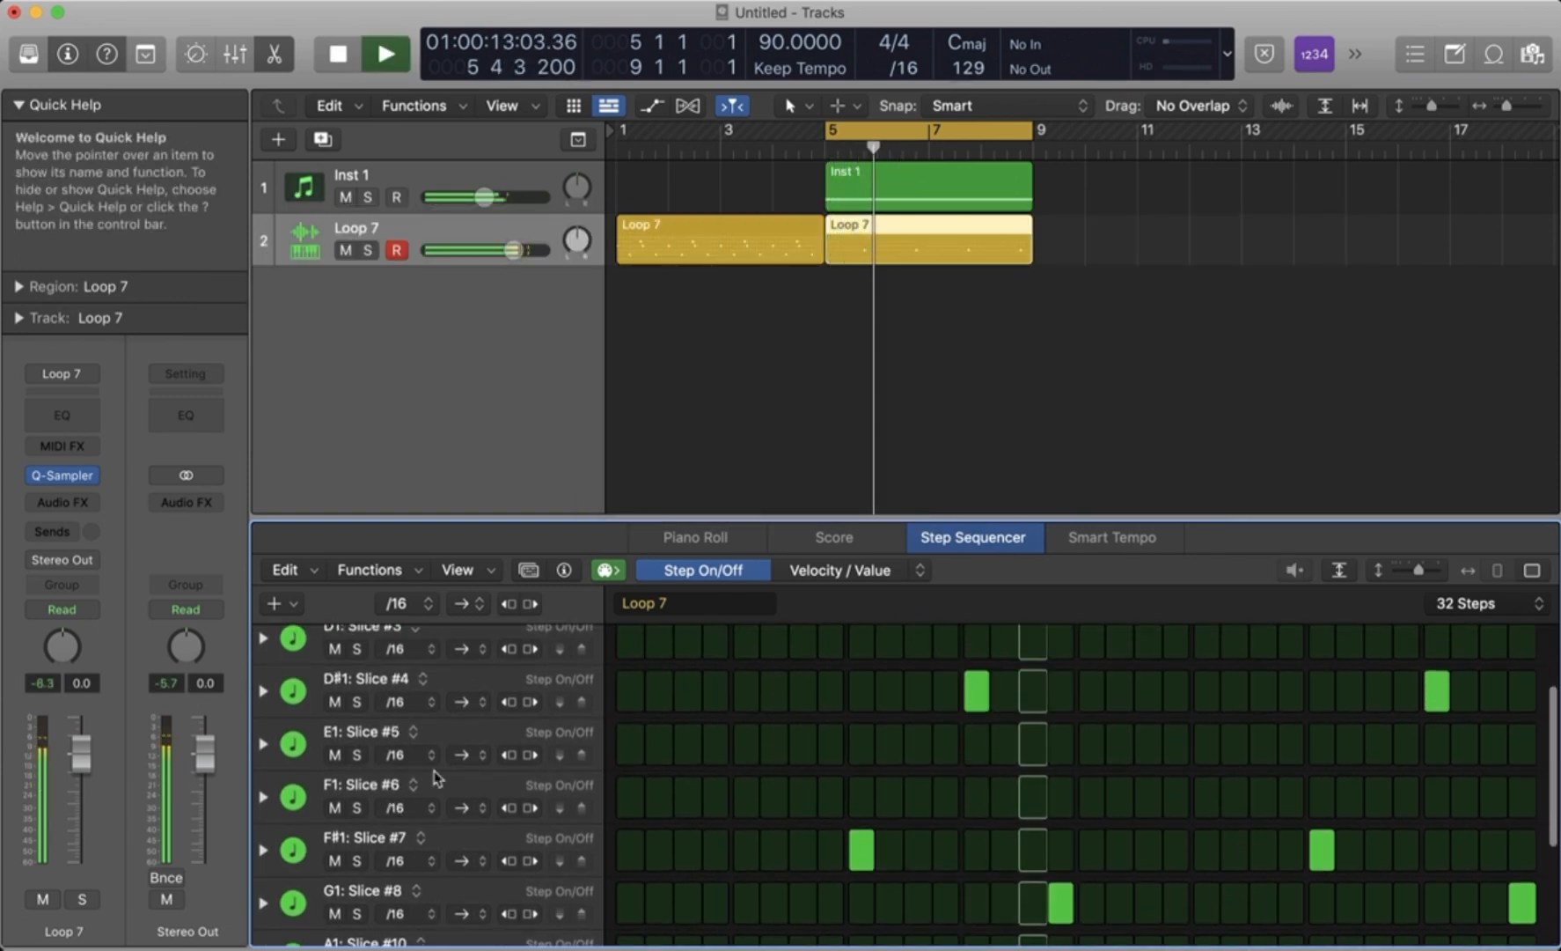
left_click(748, 690)
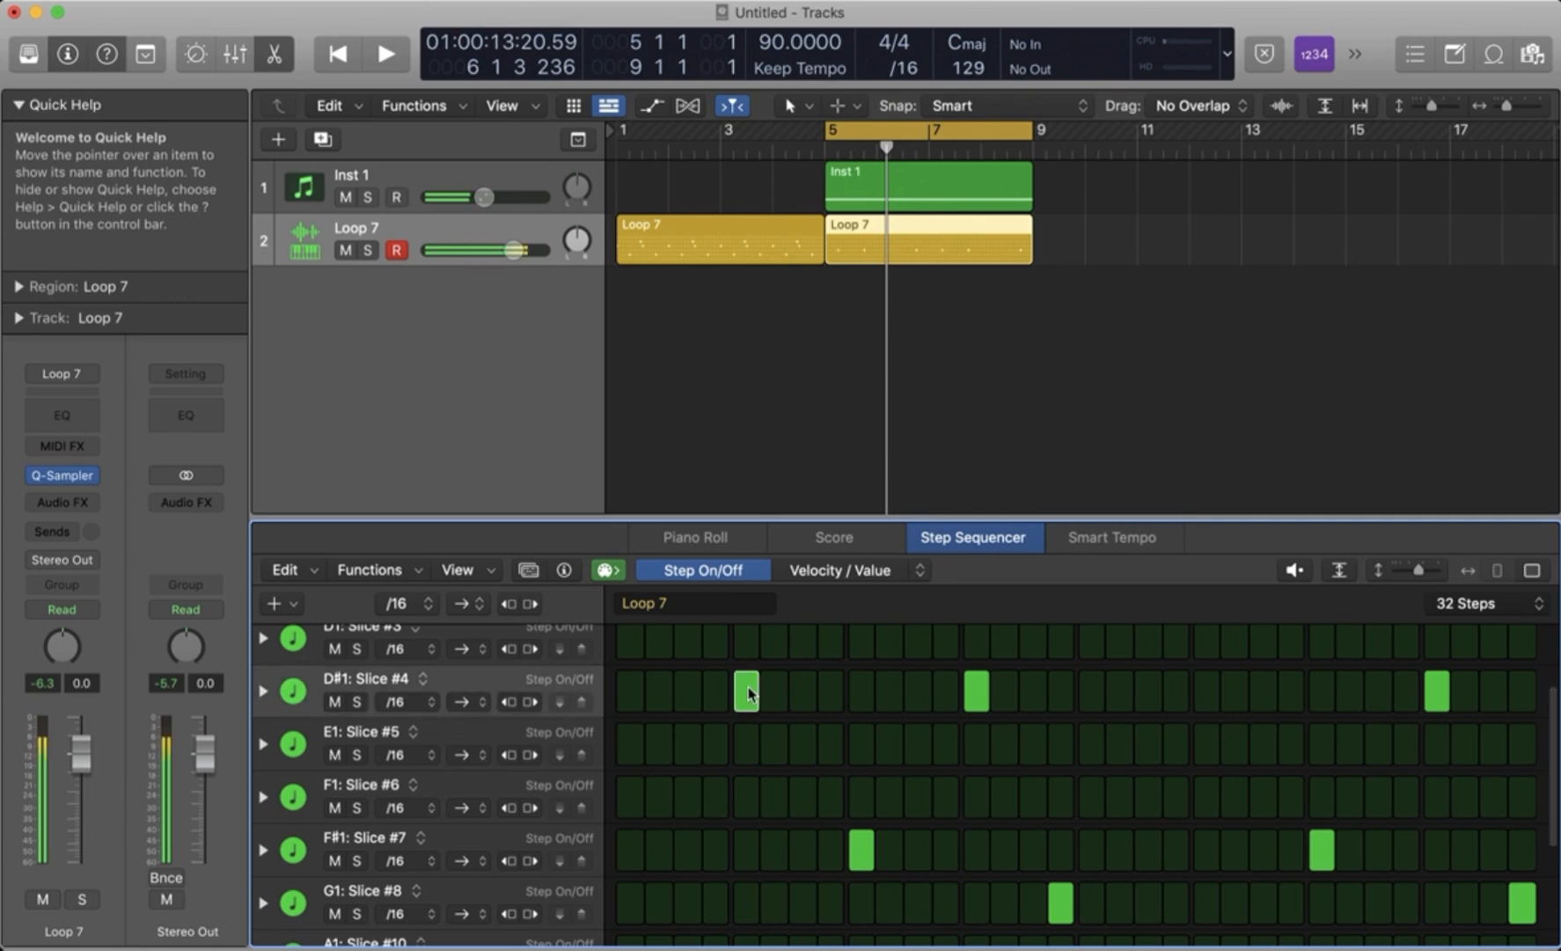
key("space")
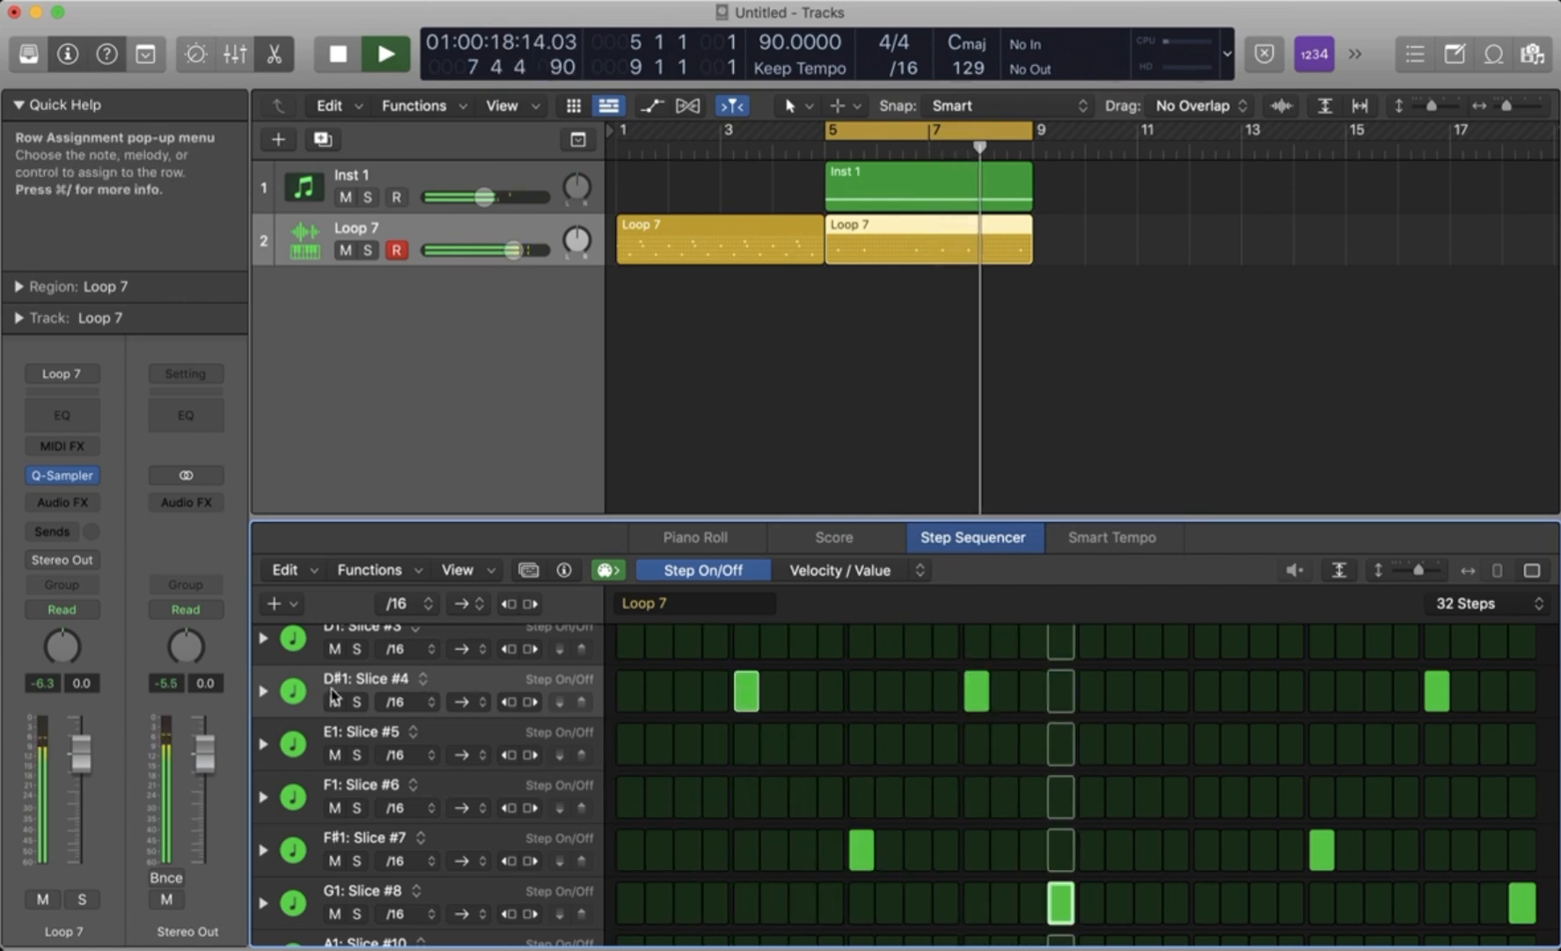
- Show Start Offset for the D#1: Slice #4 row, set all its steps to 4%, and raise step 13 to about 10%
left_click(264, 690)
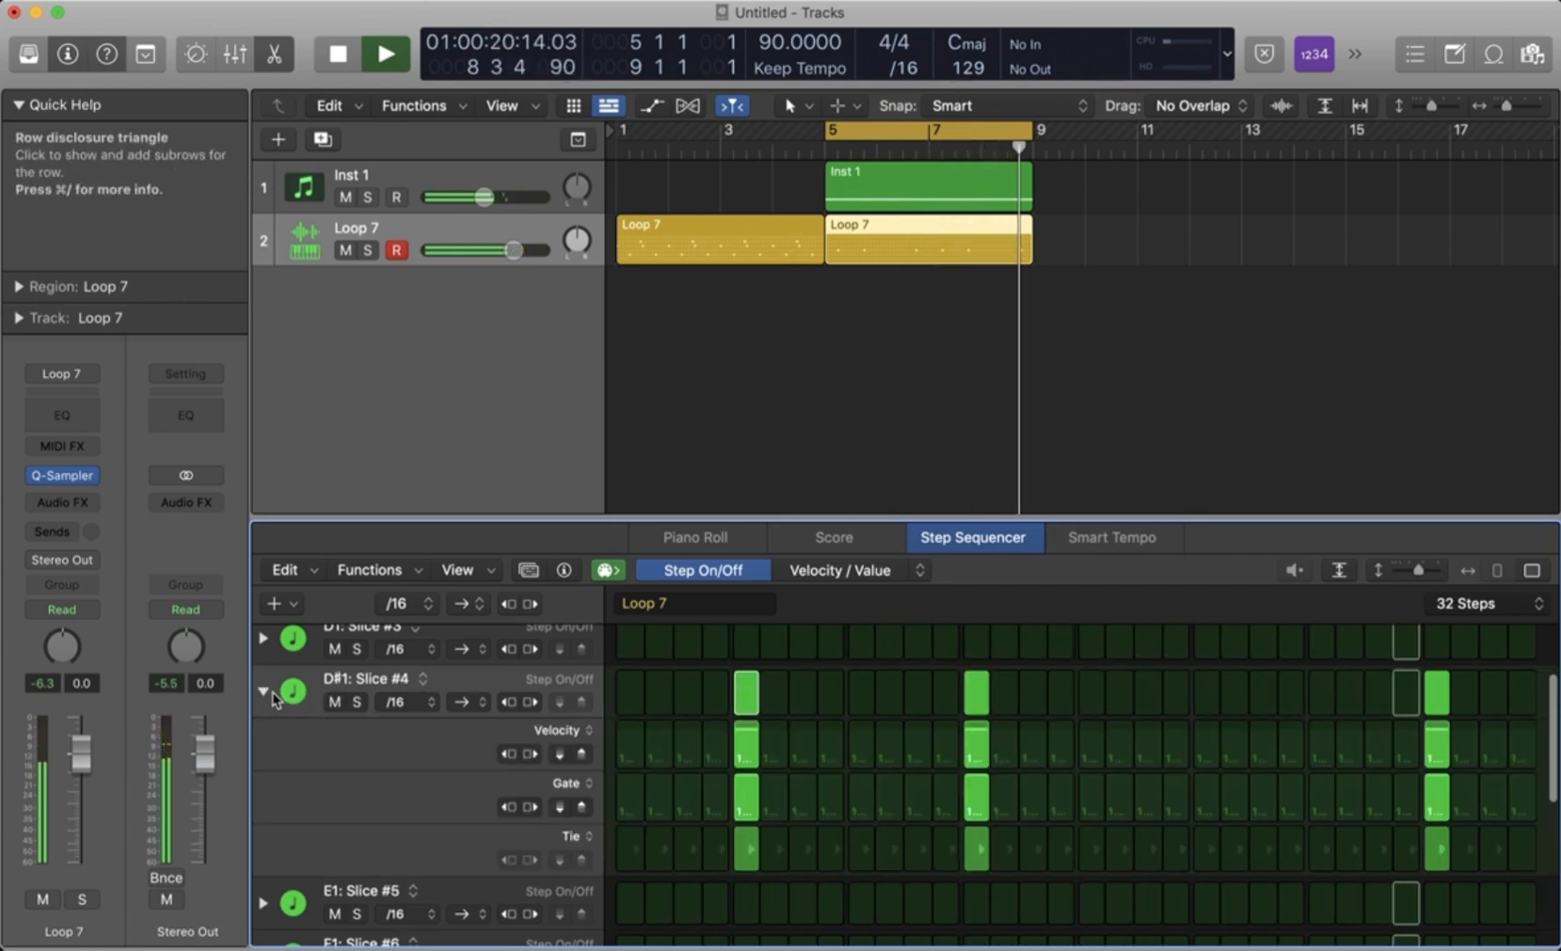
scroll(453, 794, "down", 2)
left_click(577, 766)
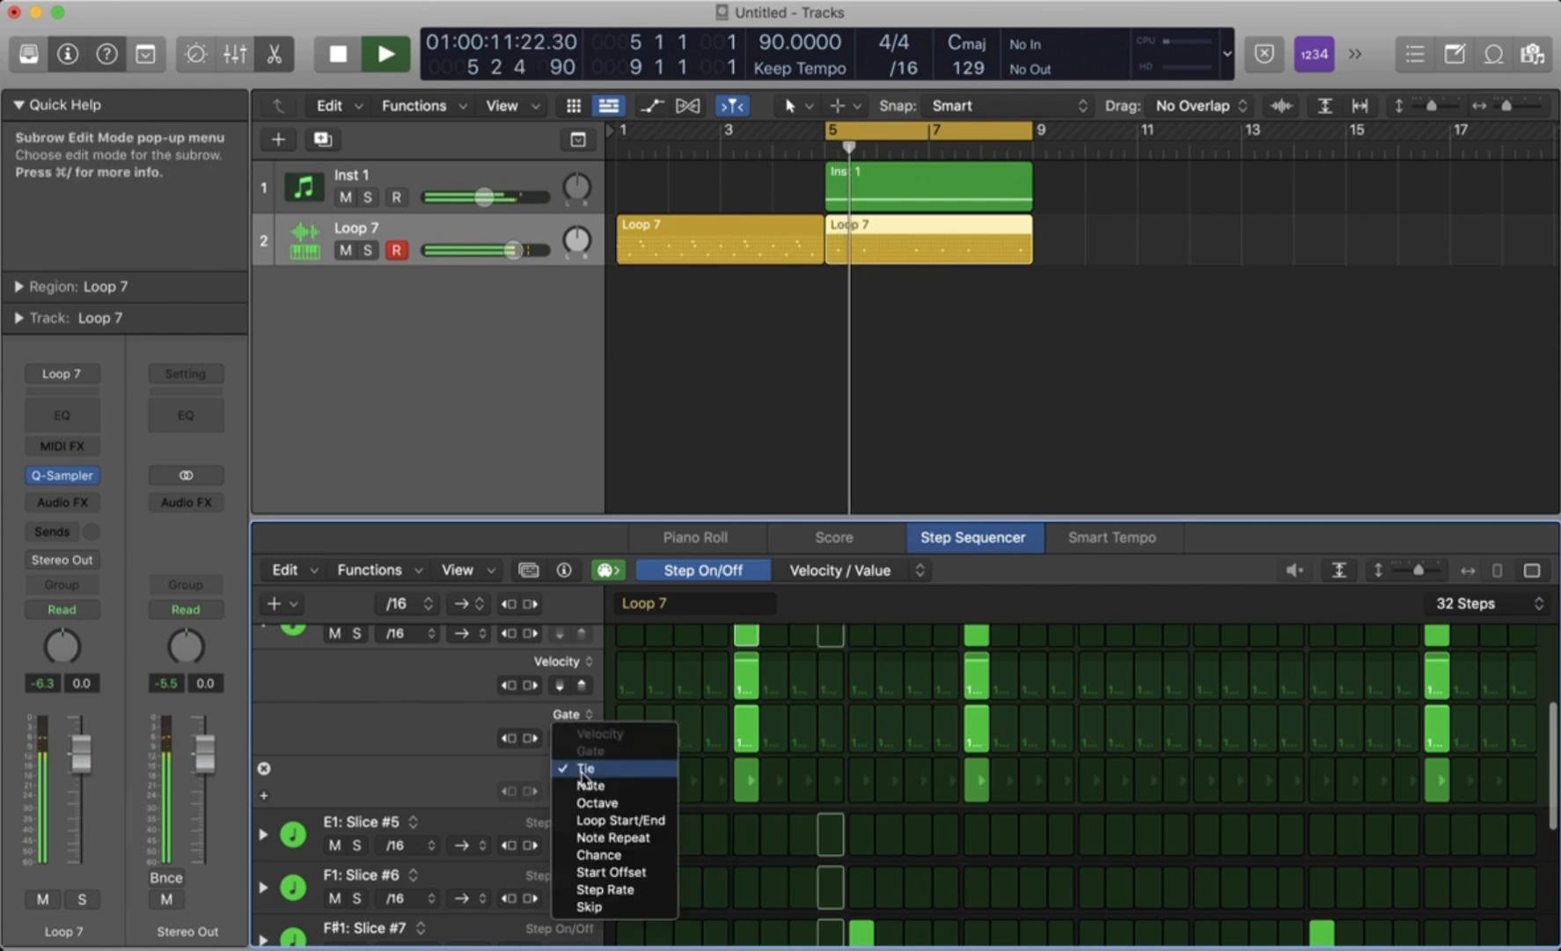
left_click(648, 883)
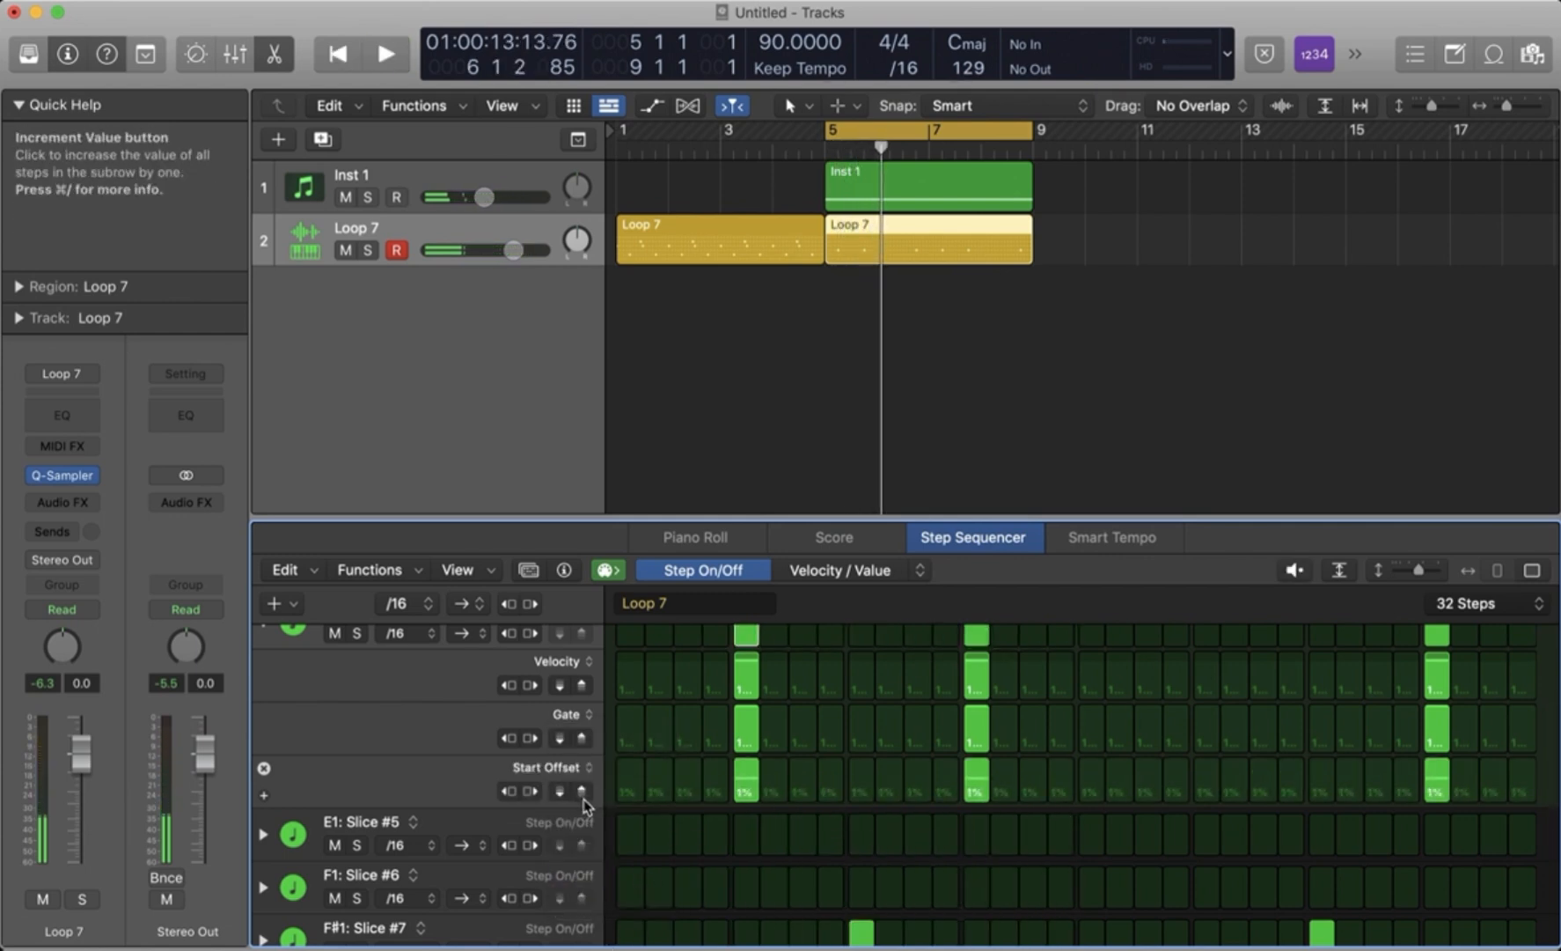
key("space")
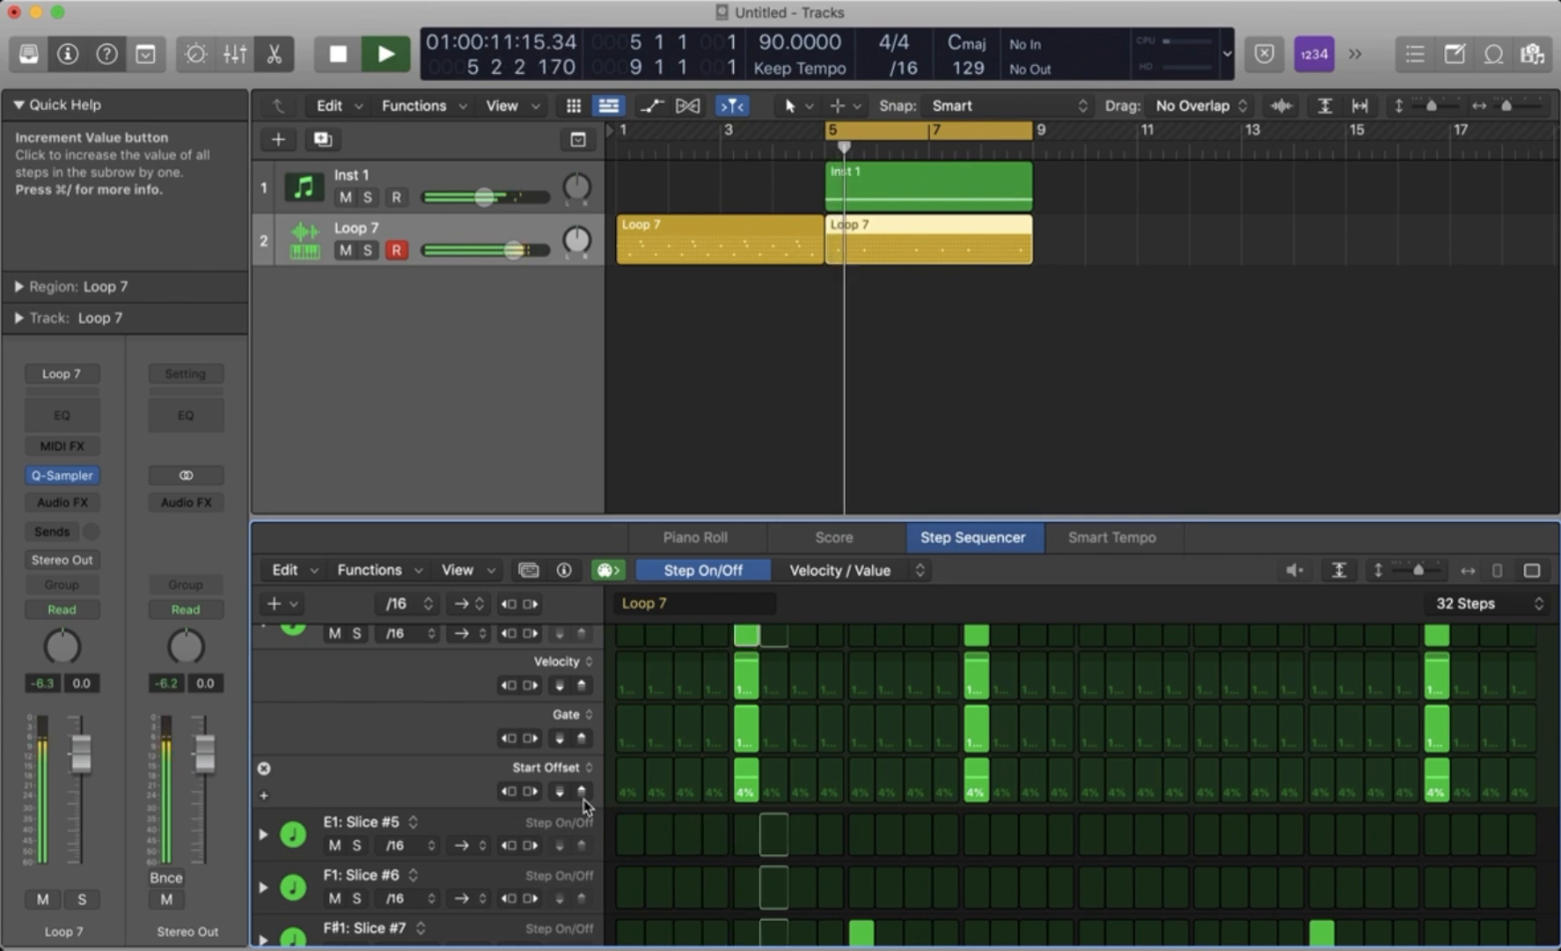
key("space")
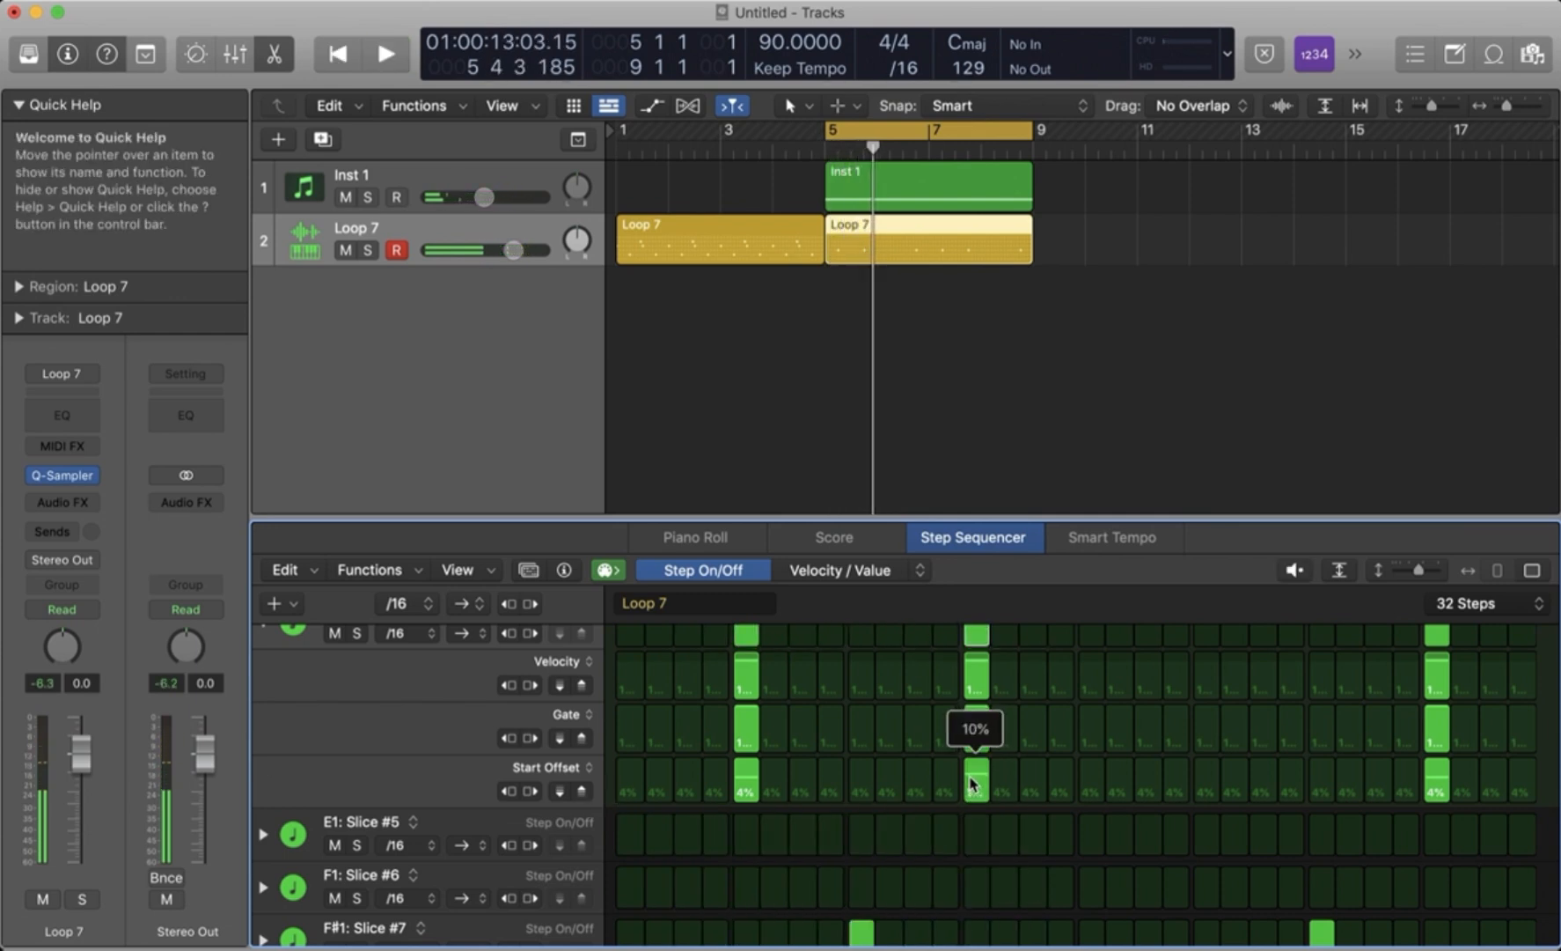
key("space")
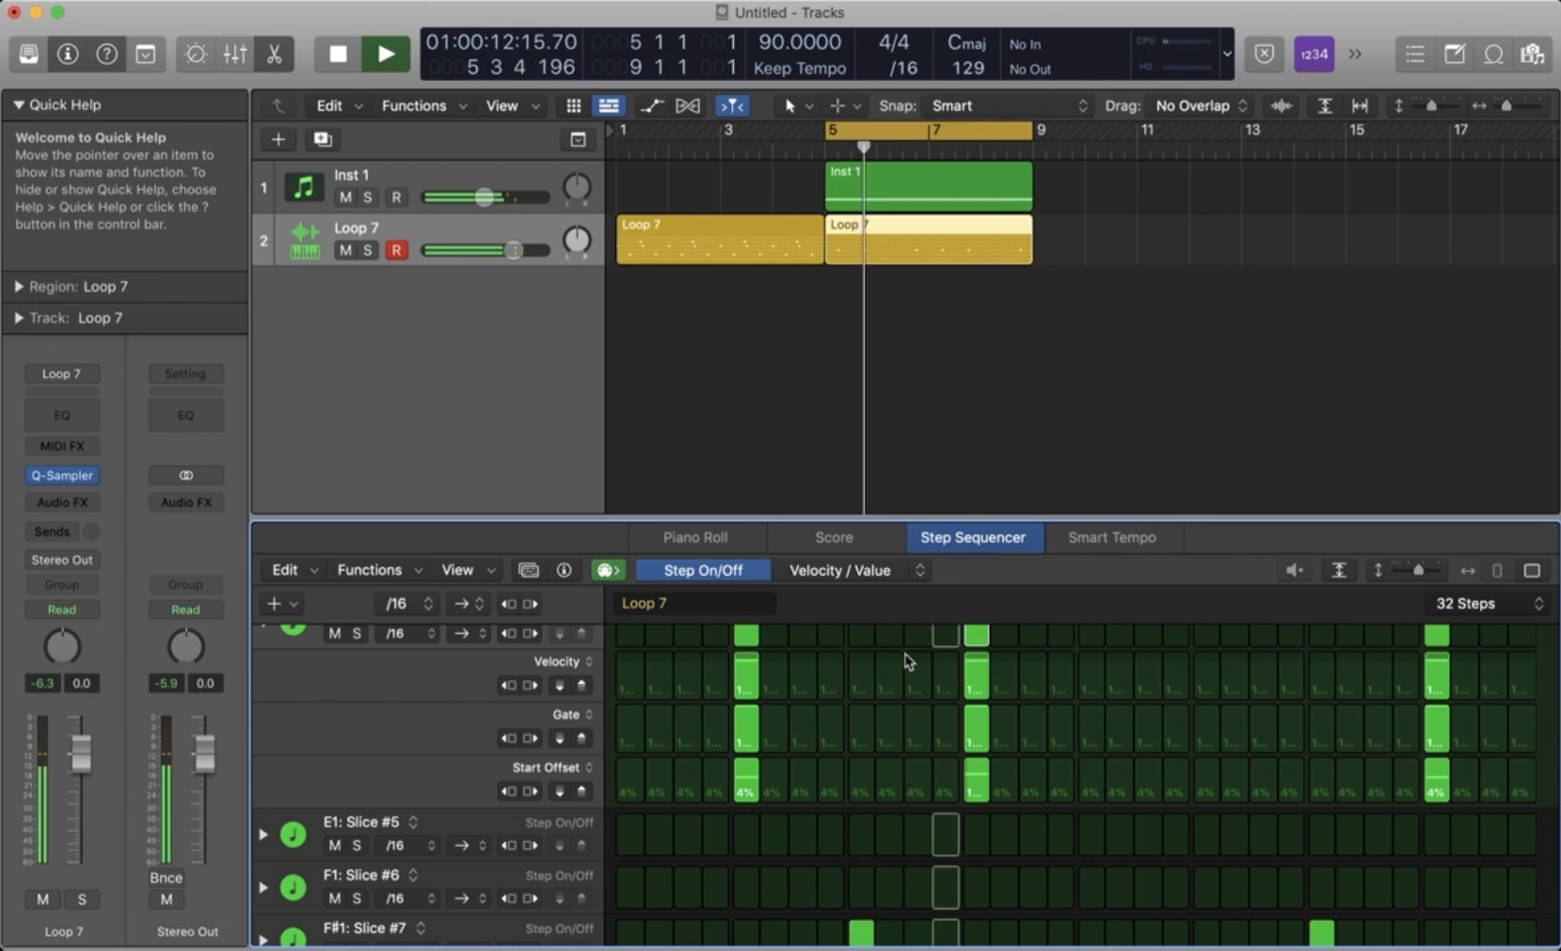
- Mute the Inst 1 track to hear the drums alone and collapse the D#1: Slice #4 row
left_click(348, 198)
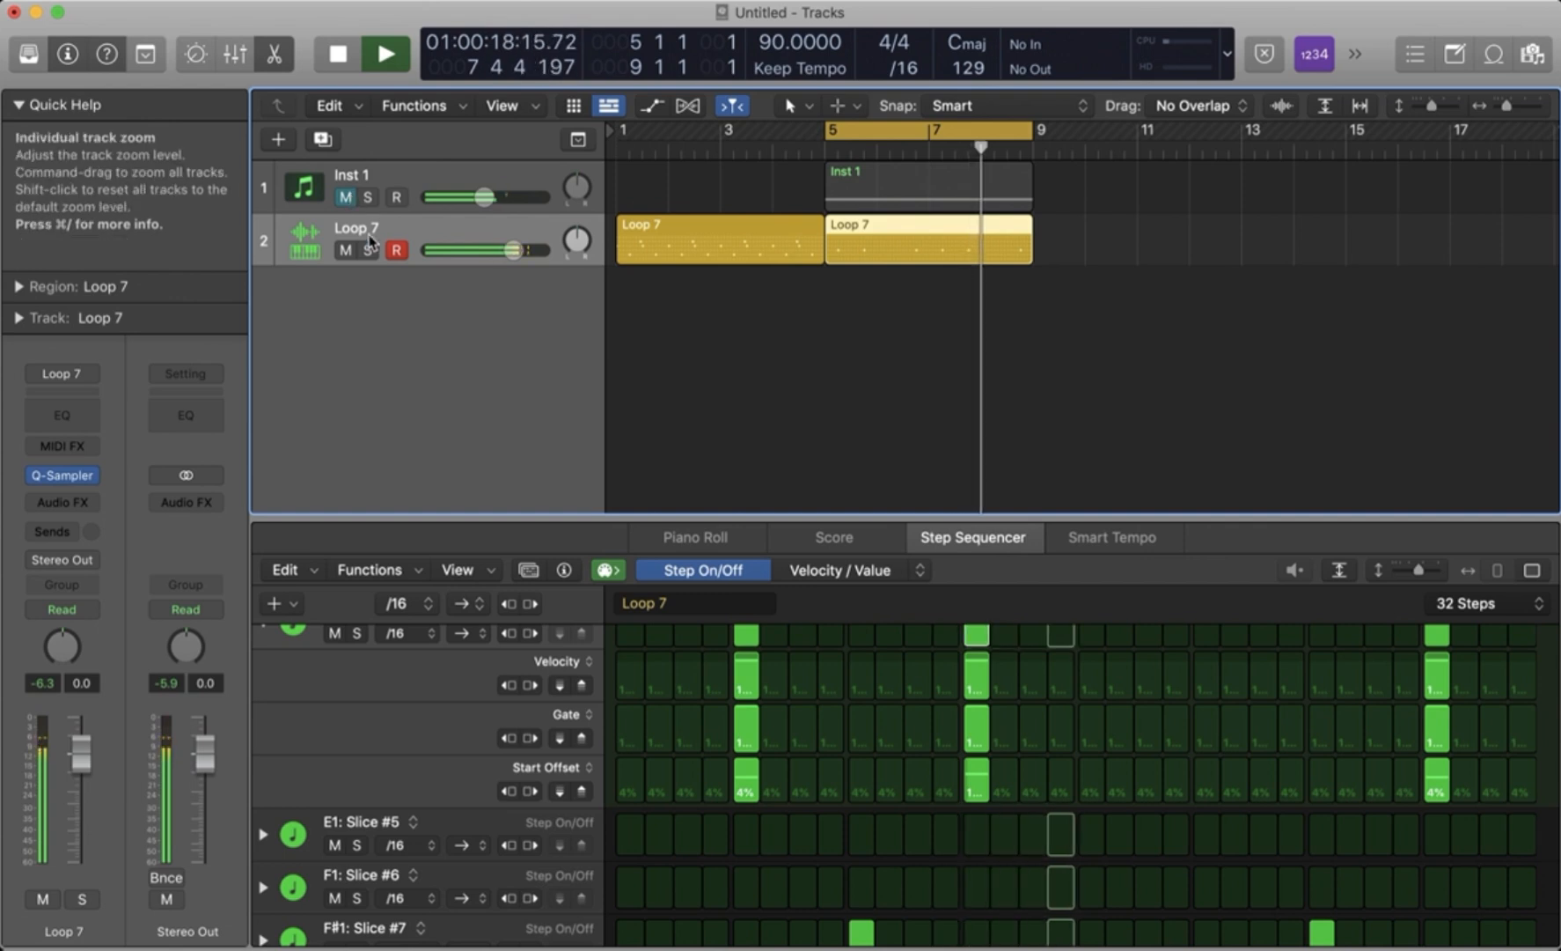
scroll(300, 660, "up", 2)
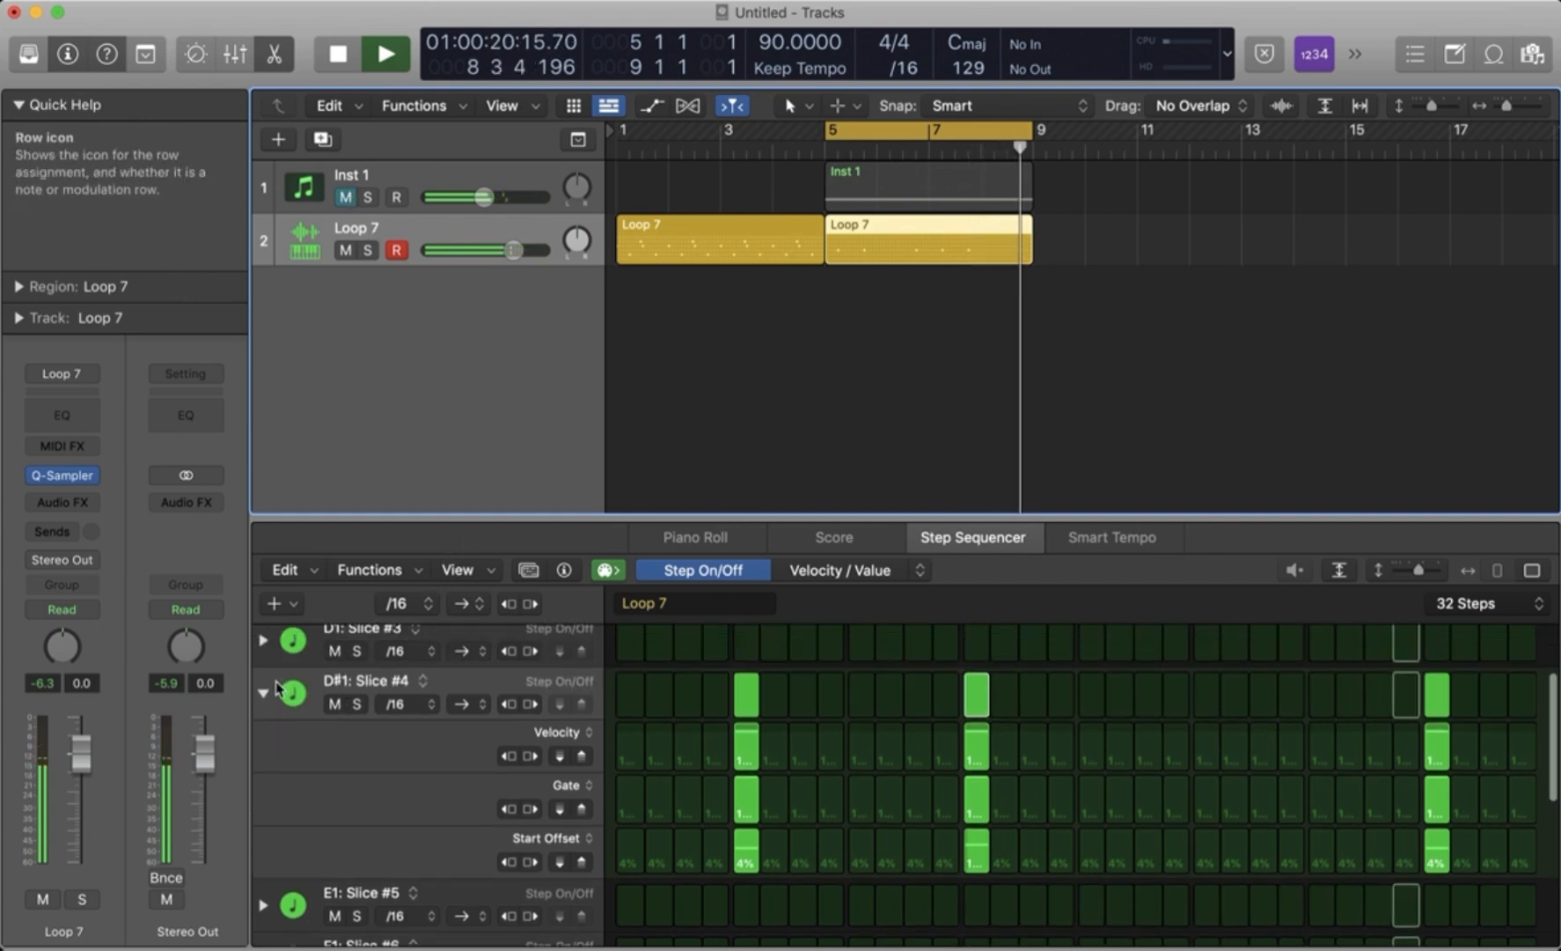
left_click(264, 694)
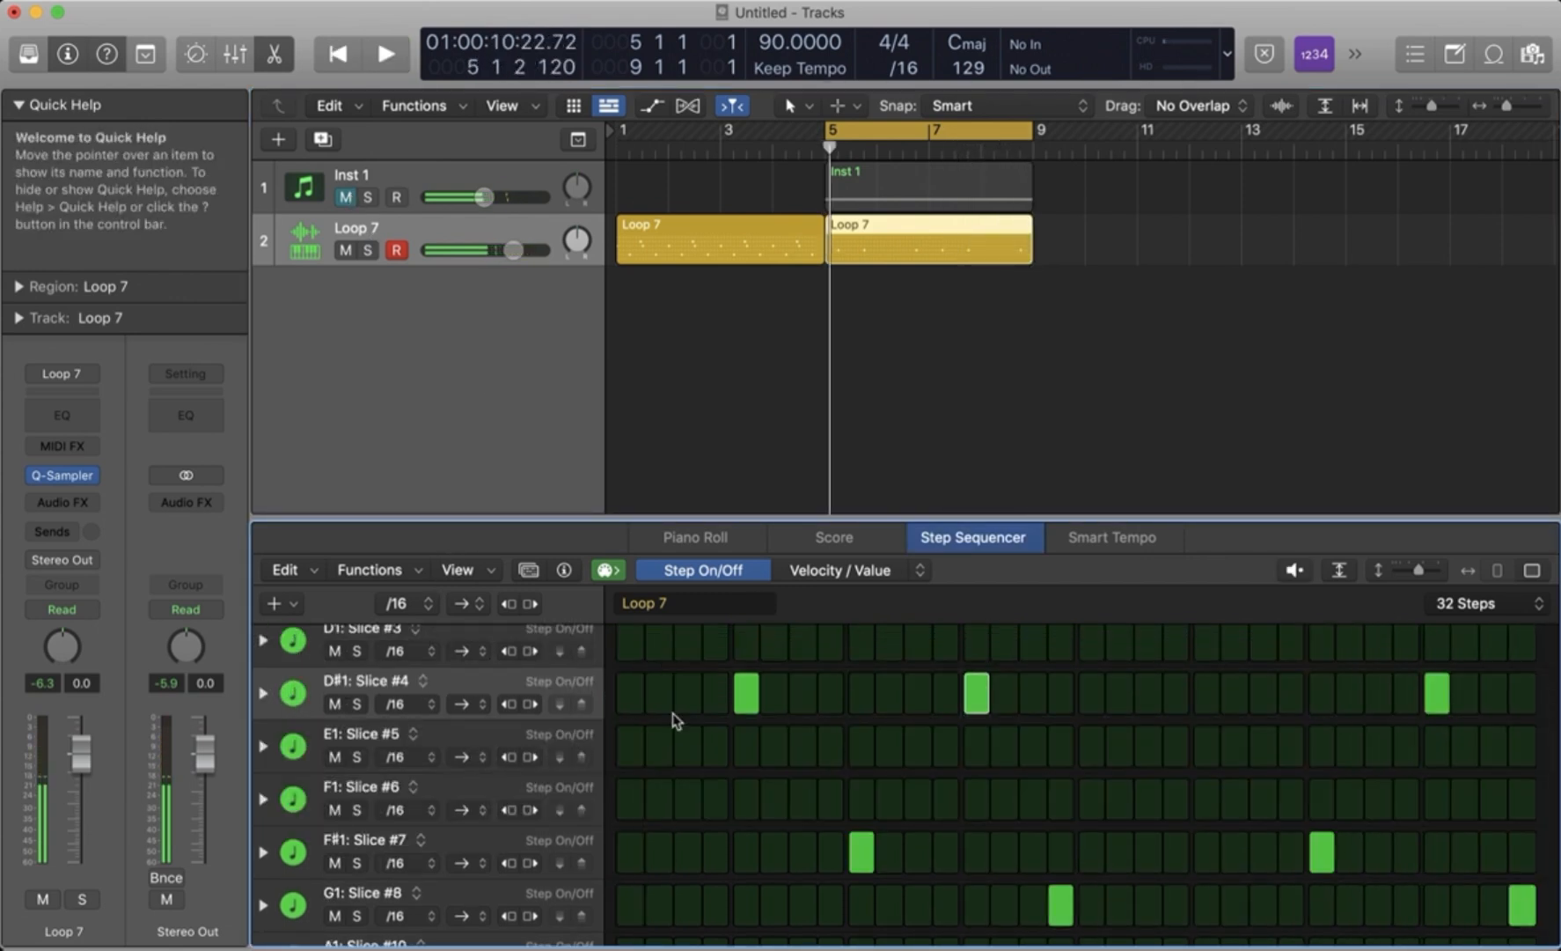
- Play the drums alone and turn on step 12 of the D#1: Slice #4 row, just before its existing step 13 hit
scroll(750, 827, "down", 1)
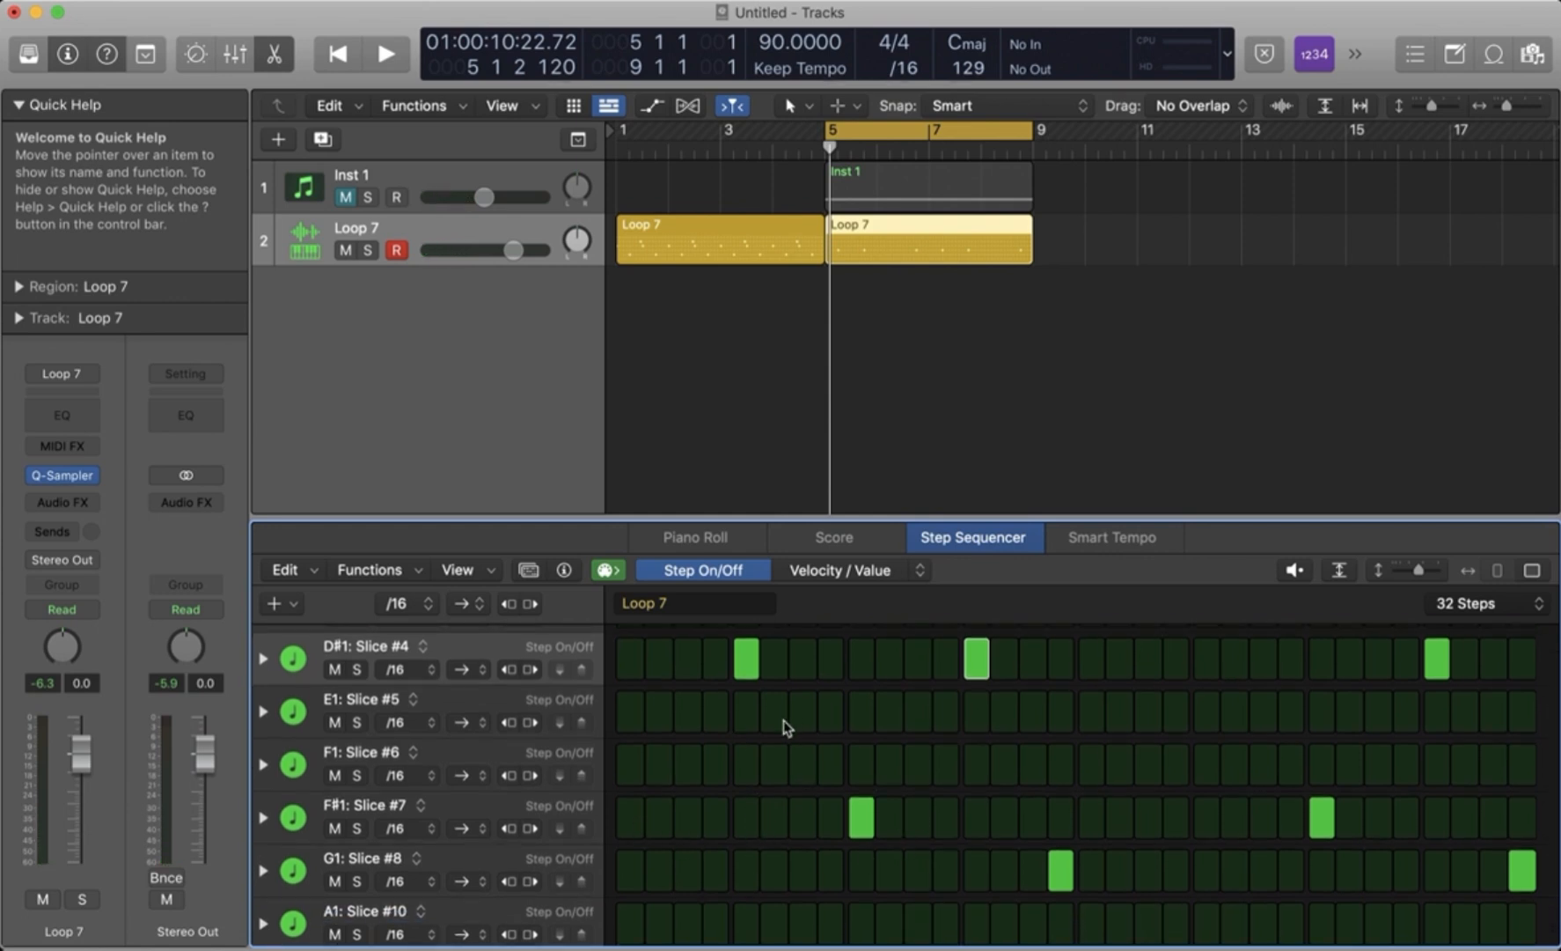
key("space")
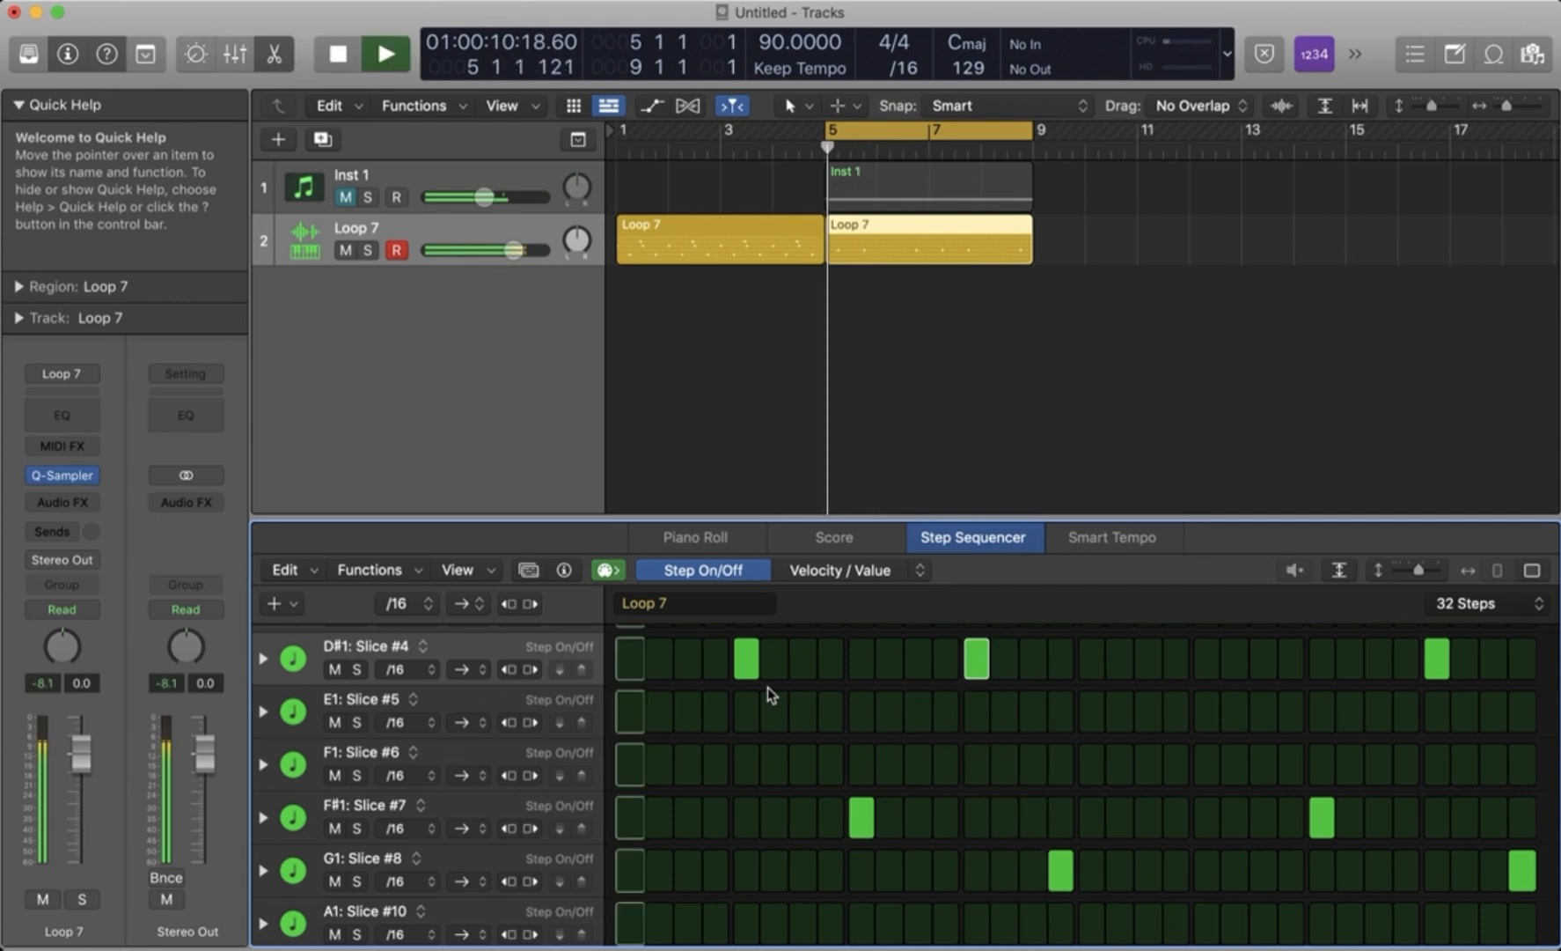
left_click(945, 660)
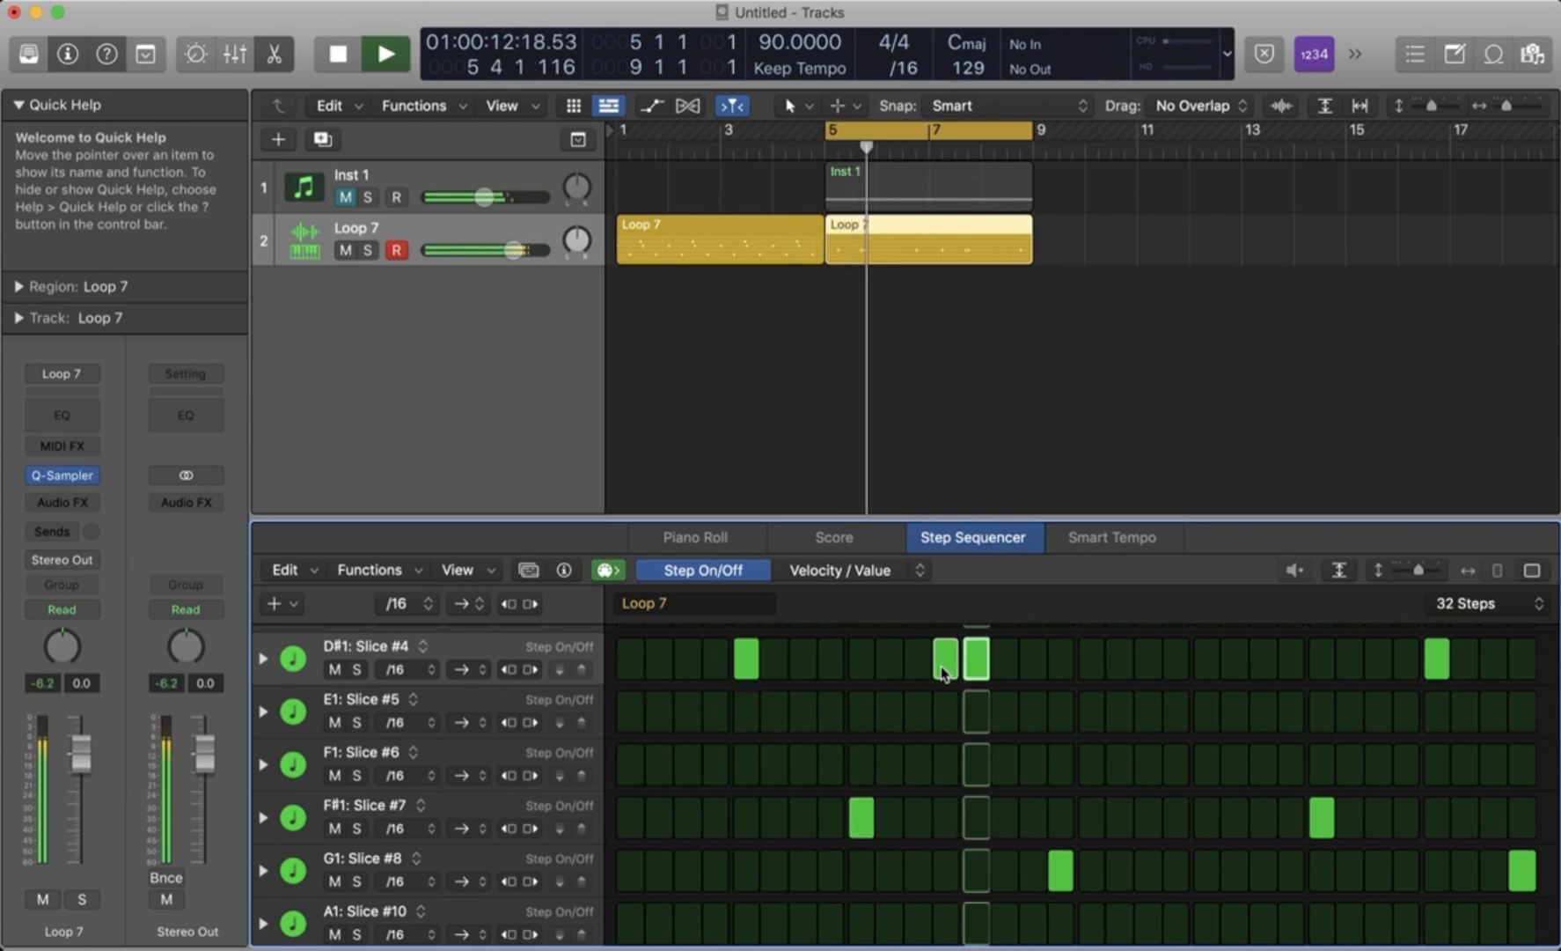
key("space")
- Show the D#1: Slice #4 subrows and lower the velocity of step 12 to 34, auditioning the pattern between adjustments
left_click(264, 658)
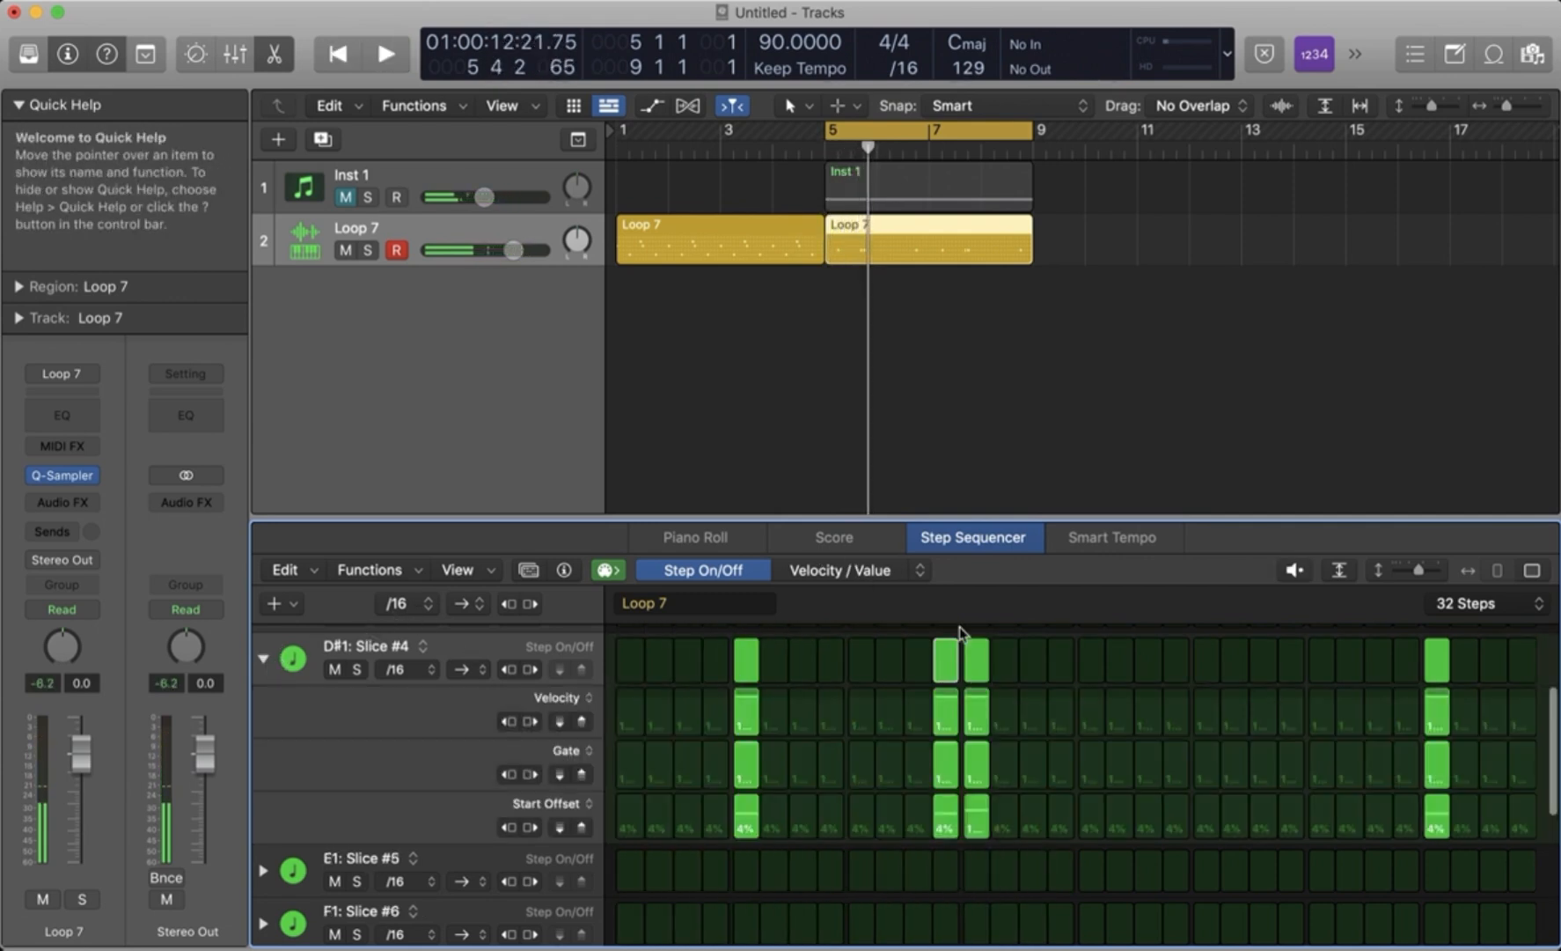
mouse_move(951, 715)
left_click_drag(954, 726, 954, 728)
key("space")
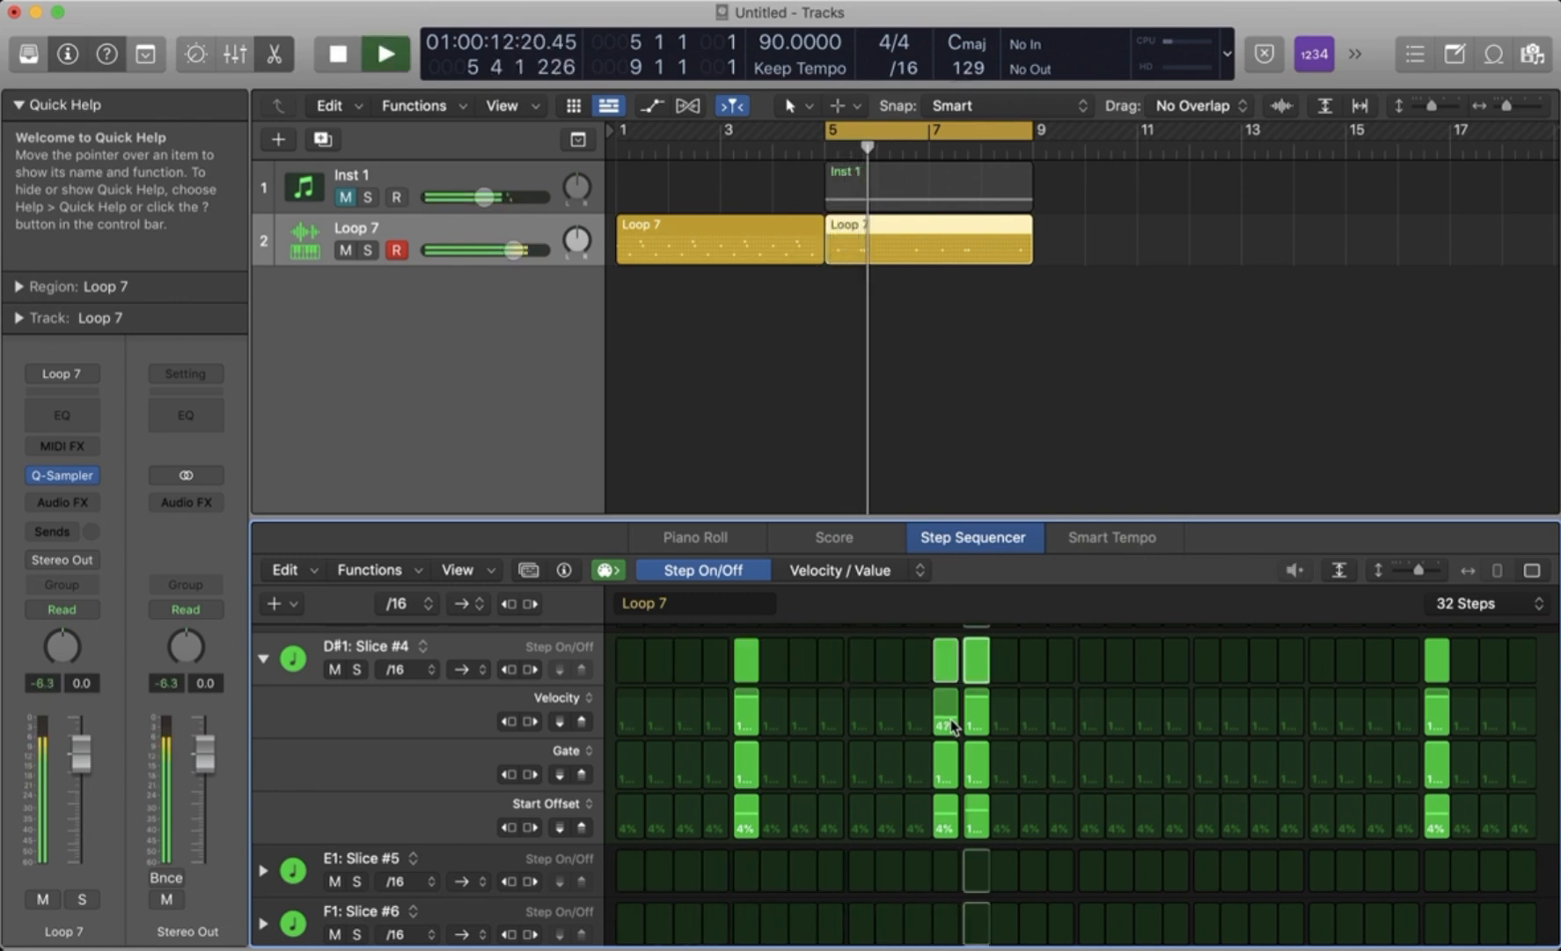
key("space")
left_click_drag(955, 726, 955, 734)
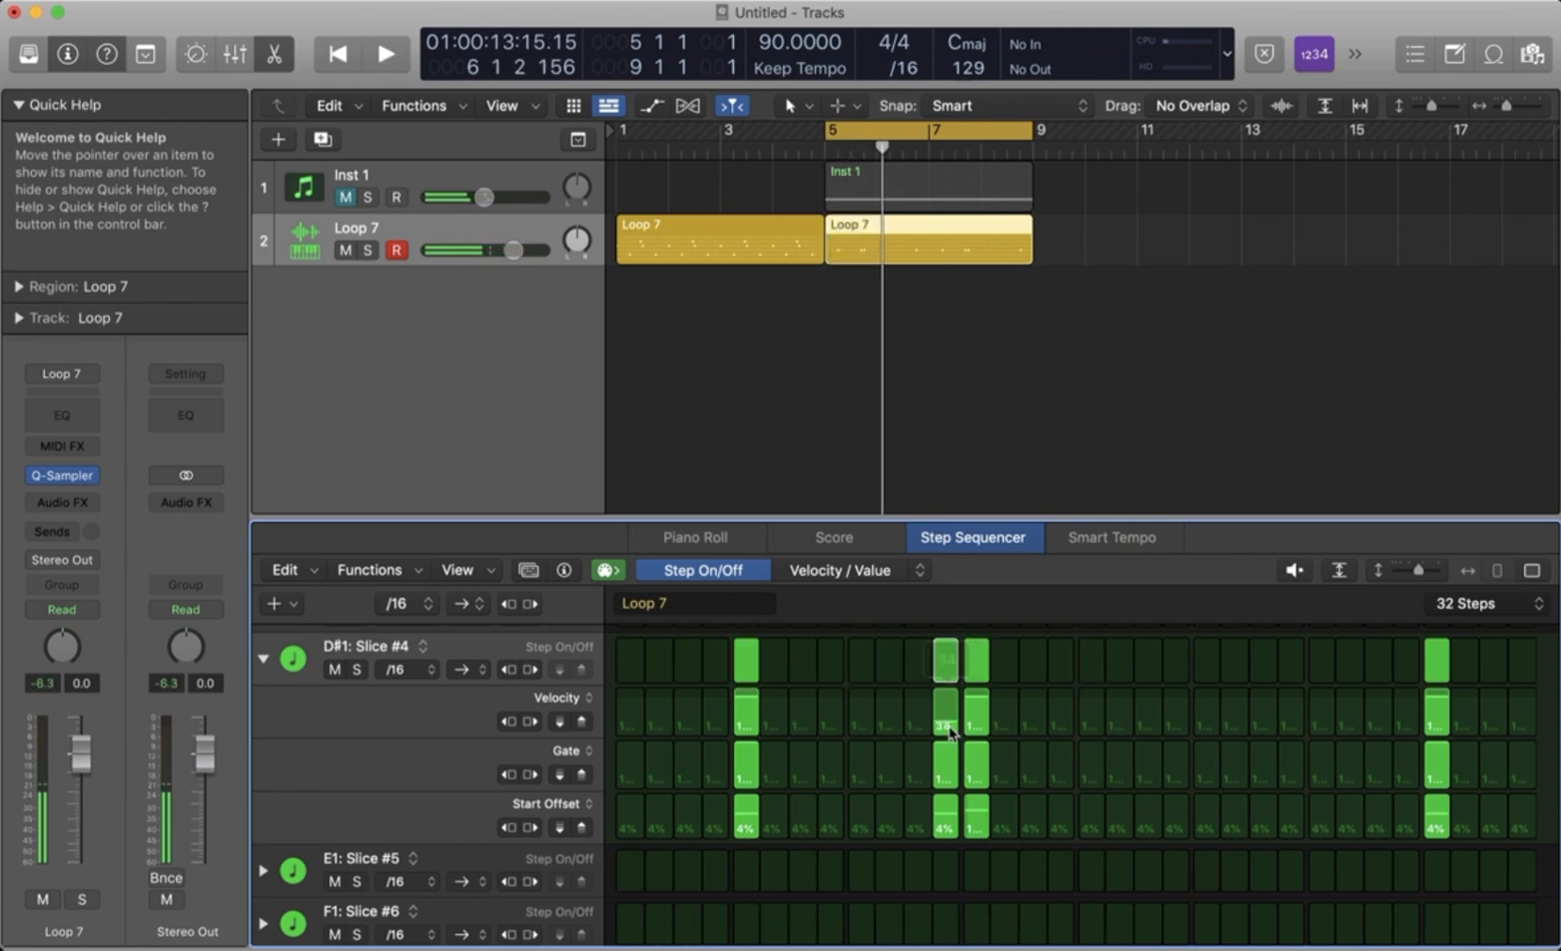
key("space")
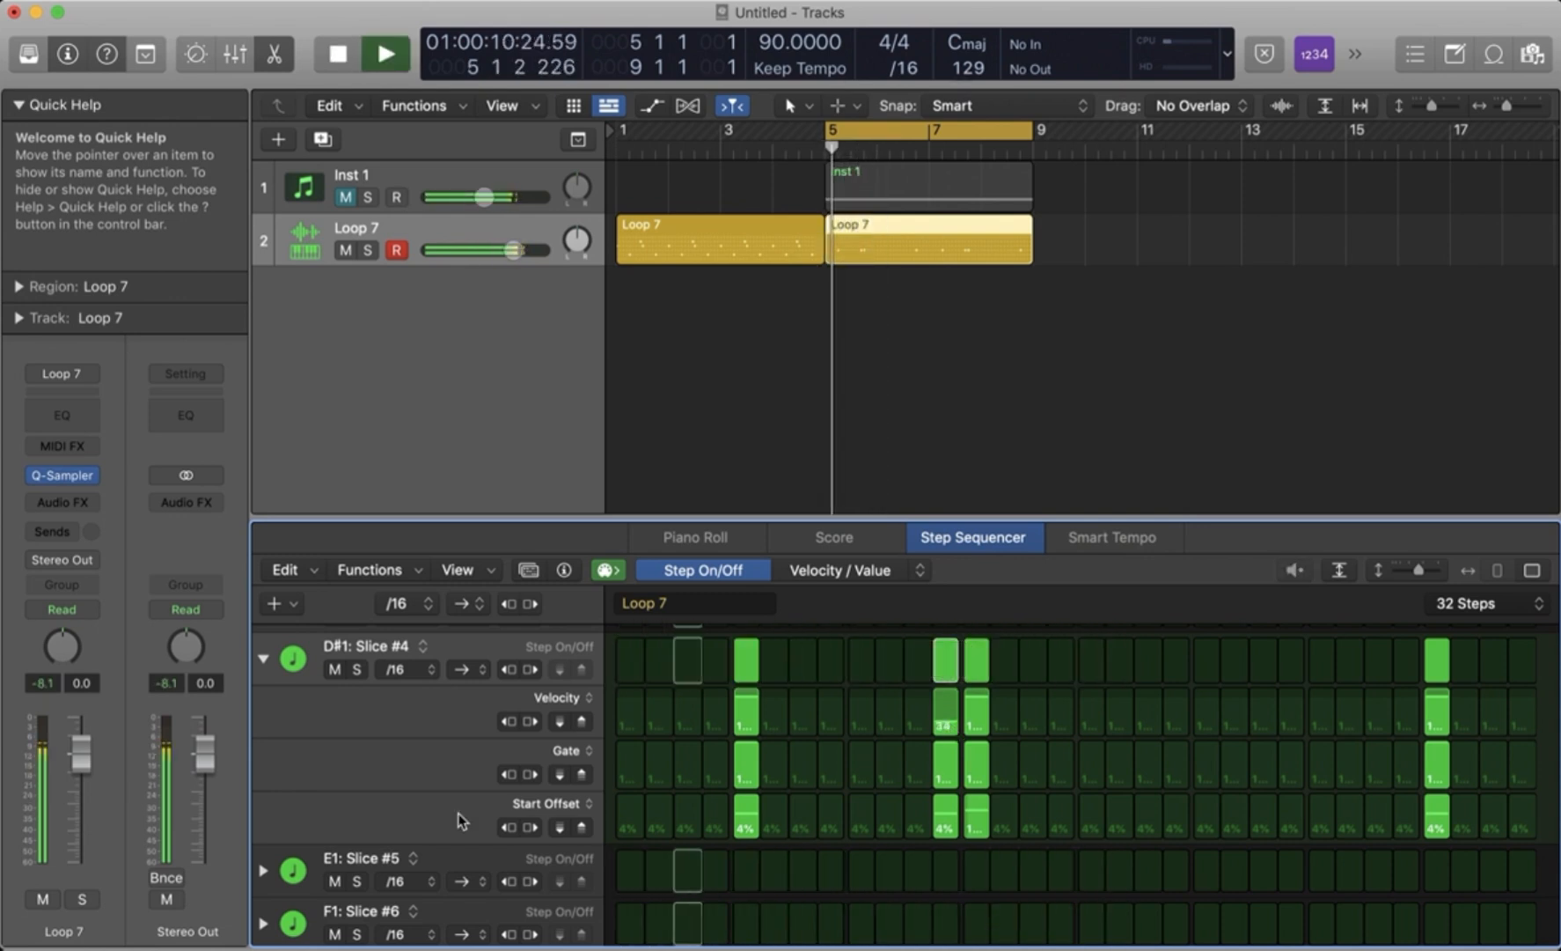
- Collapse the D#1: Slice #4 subrows and stop playback after hearing the softened hit
left_click(263, 661)
key("space")
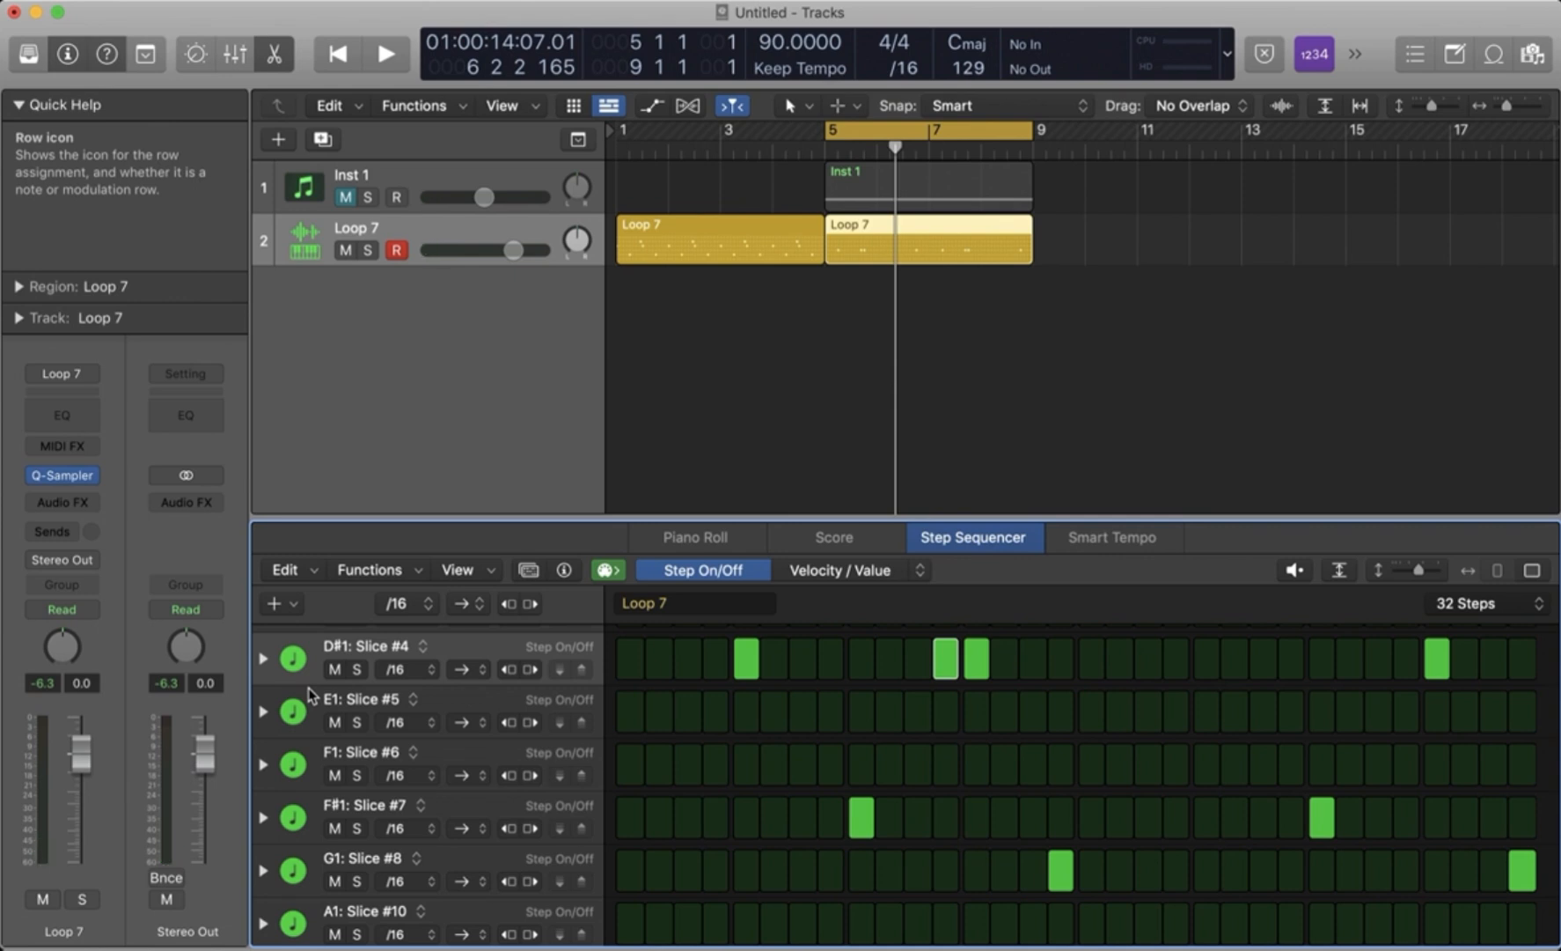
left_click(263, 660)
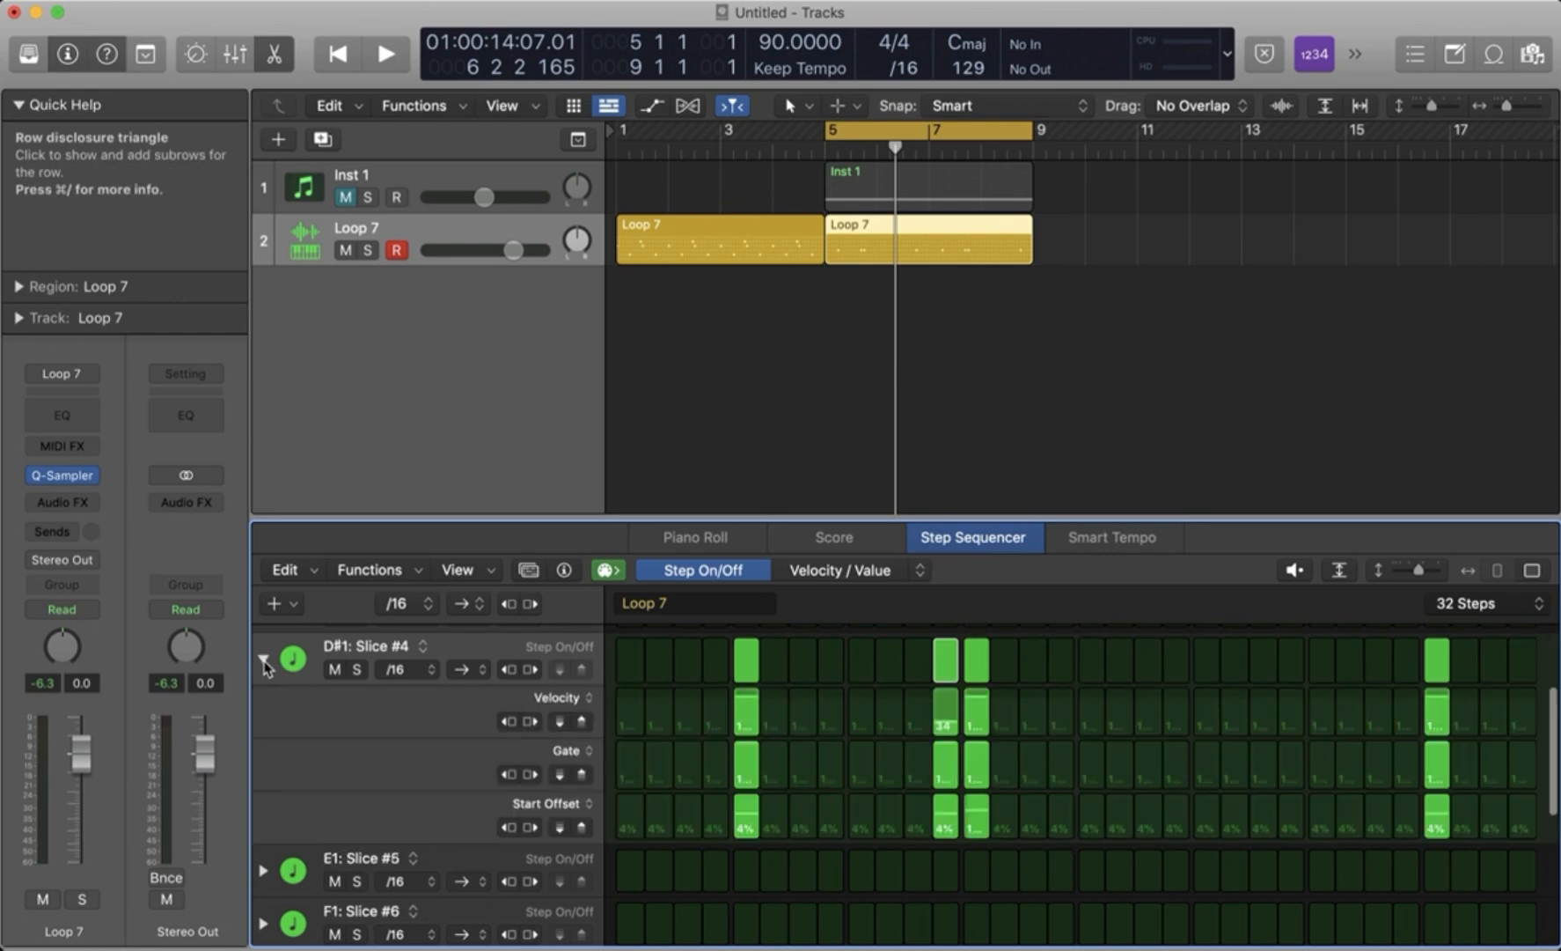
left_click(263, 660)
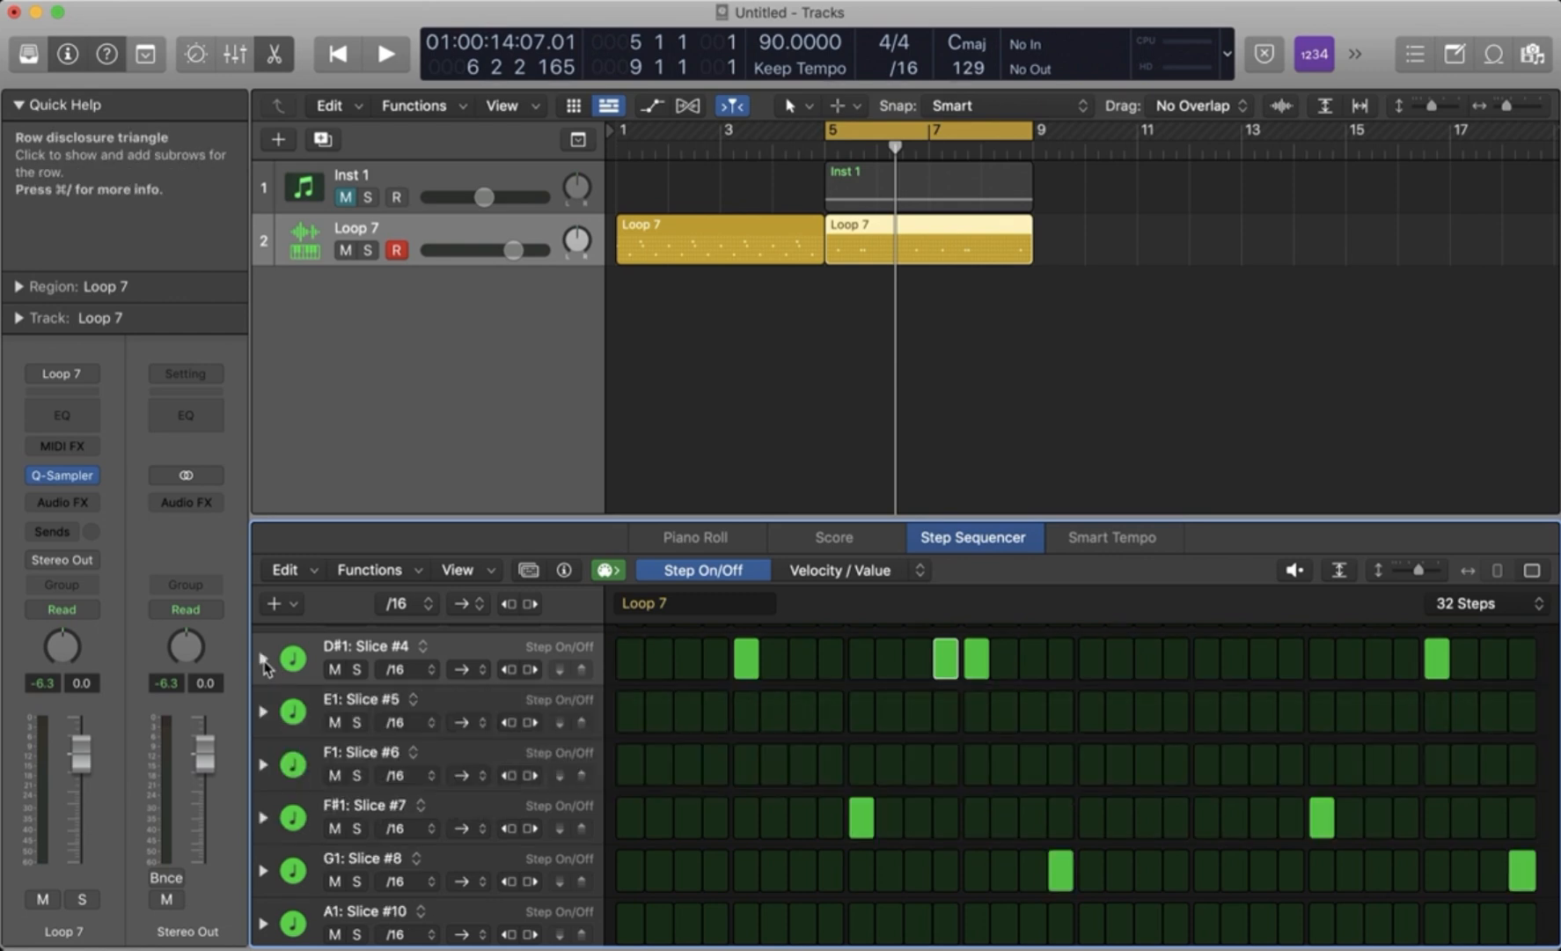